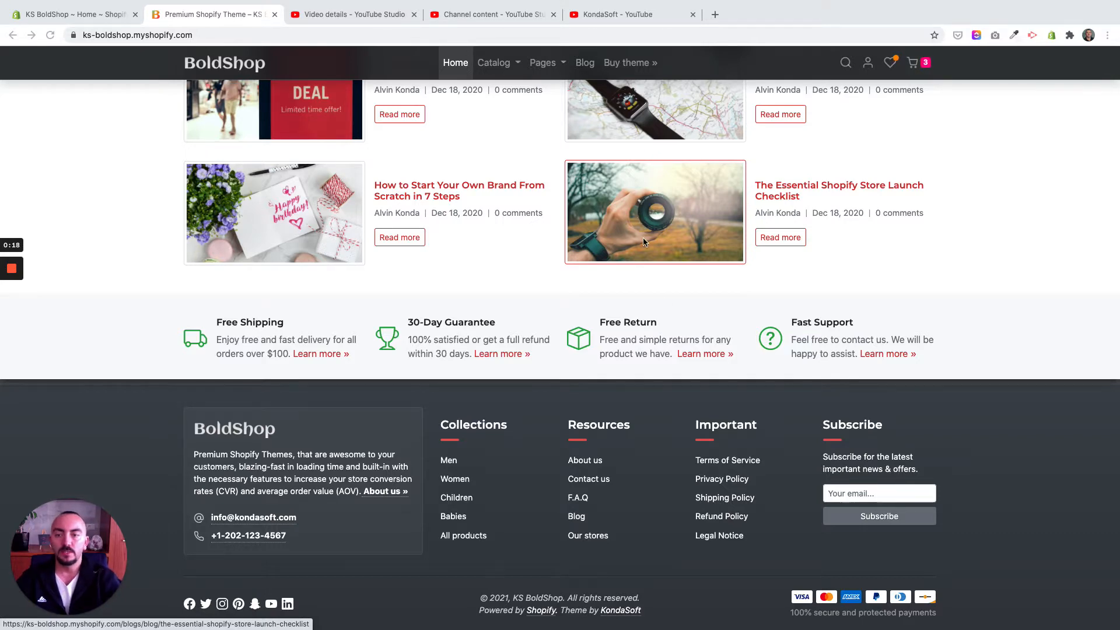
Step: Look through the storefront home page, from the top banner down to the information bar above the footer
scroll(688, 348, up, 10)
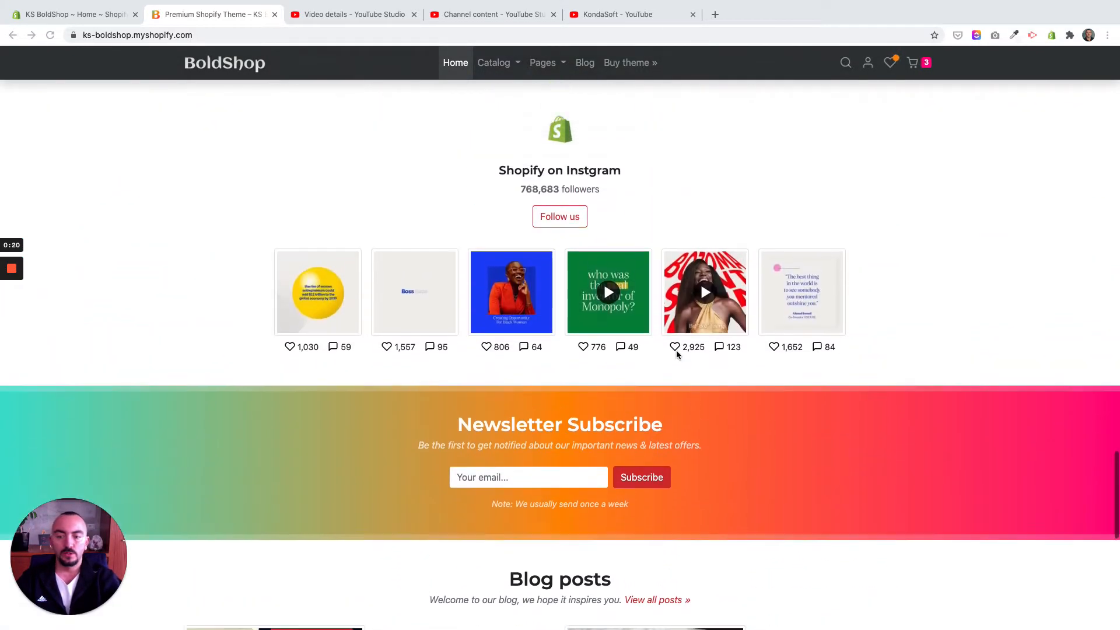
scroll(676, 350, up, 3)
scroll(676, 350, down, 12)
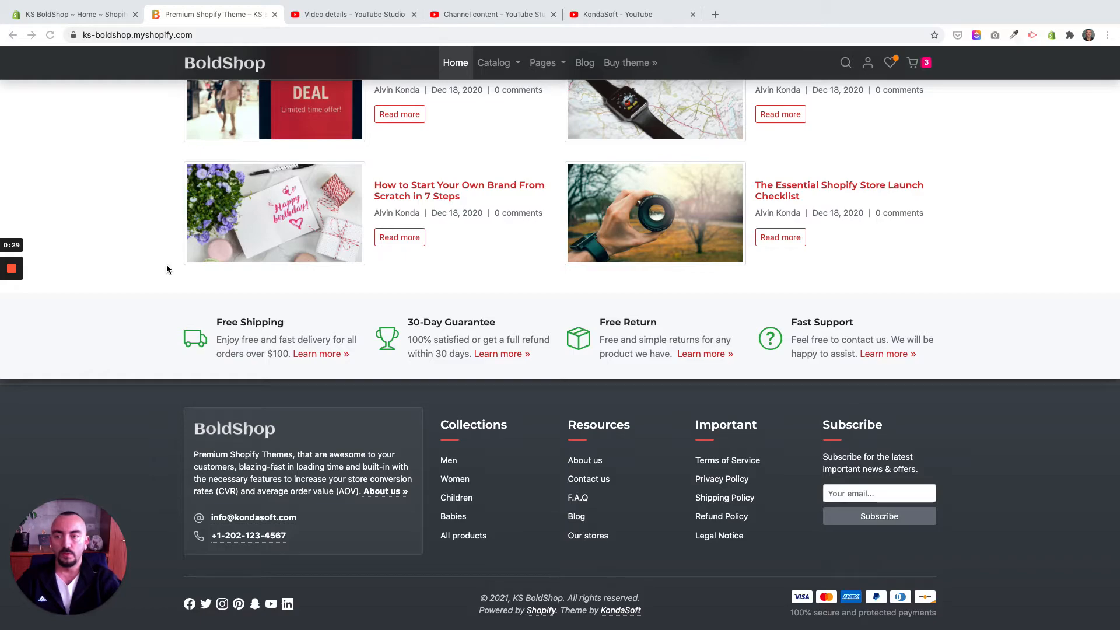
scroll(166, 264, up, 20)
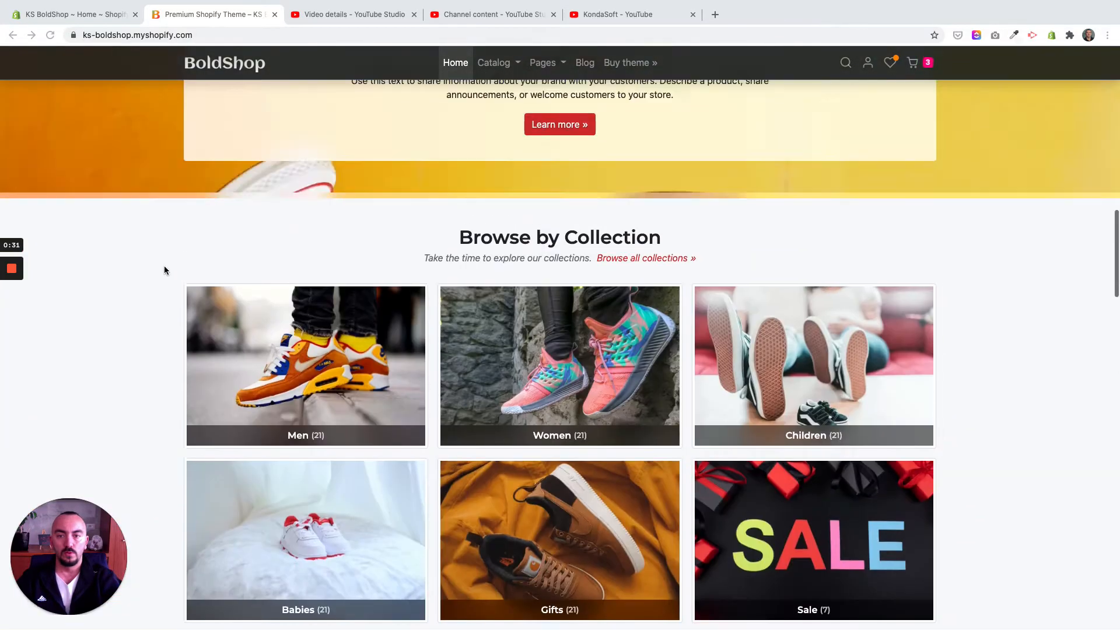
scroll(165, 271, up, 15)
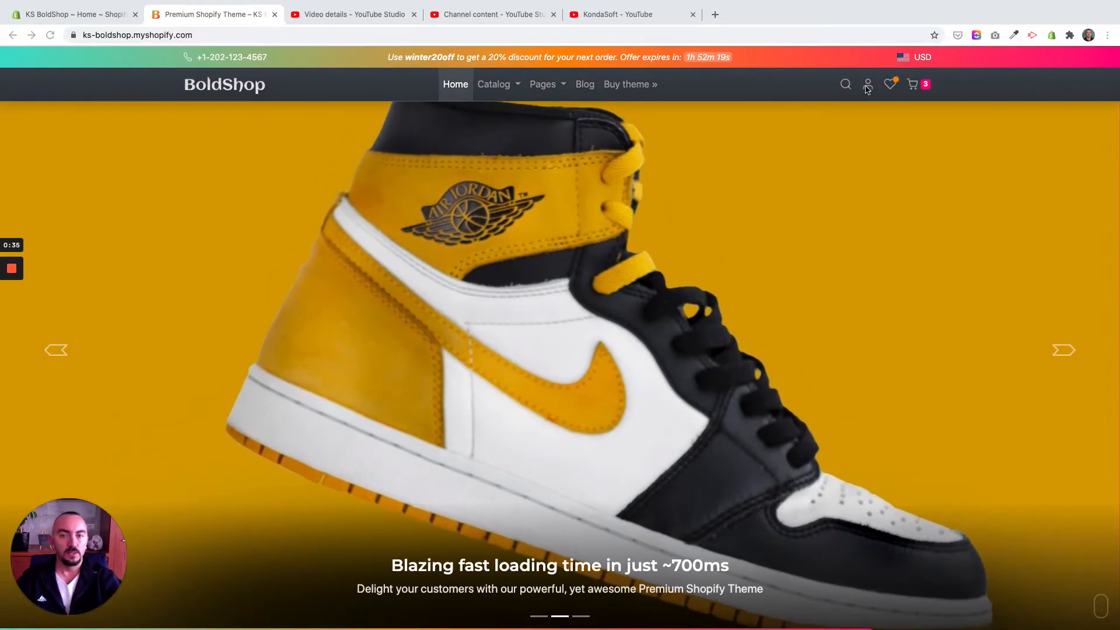
scroll(526, 481, down, 10)
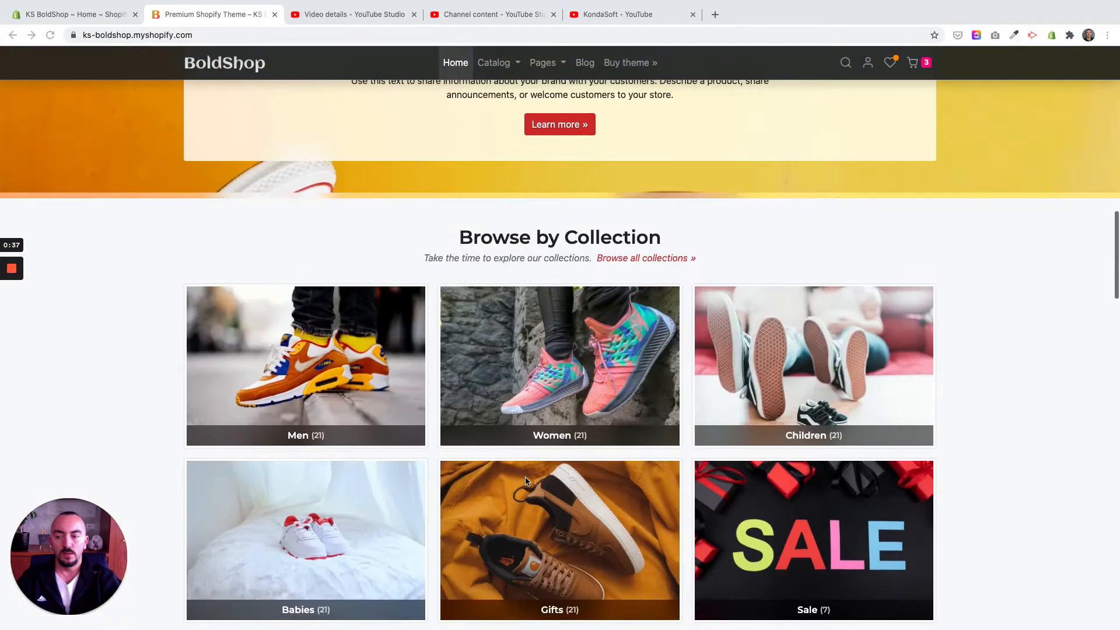
scroll(526, 481, down, 20)
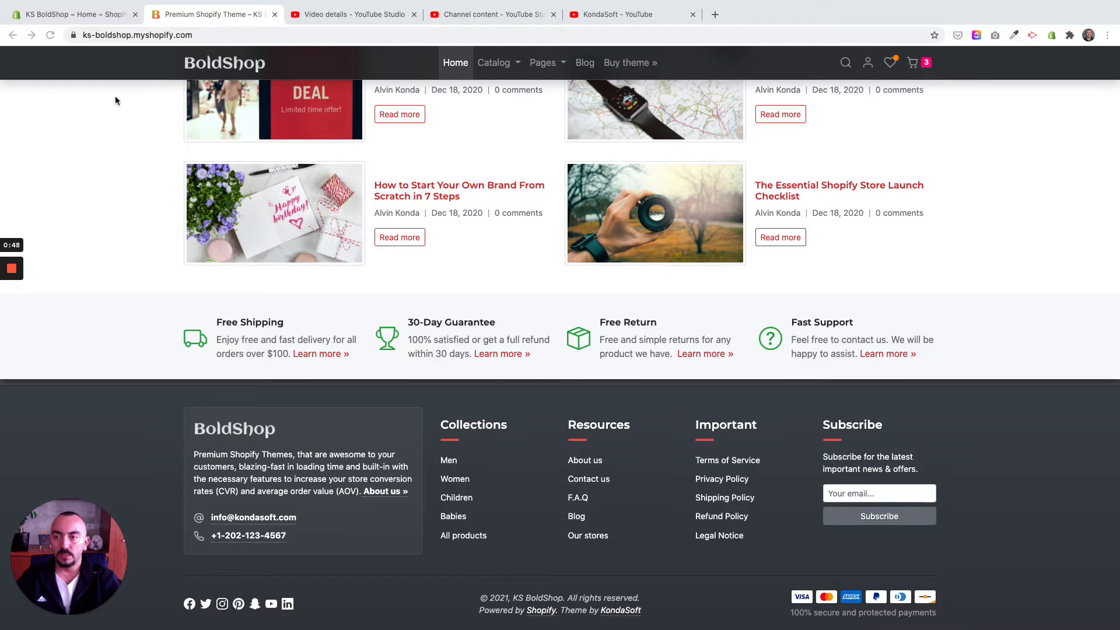
Step: Open the live ks-boldshop theme for customization from the Shopify admin and show the Infobar section's settings
click(97, 14)
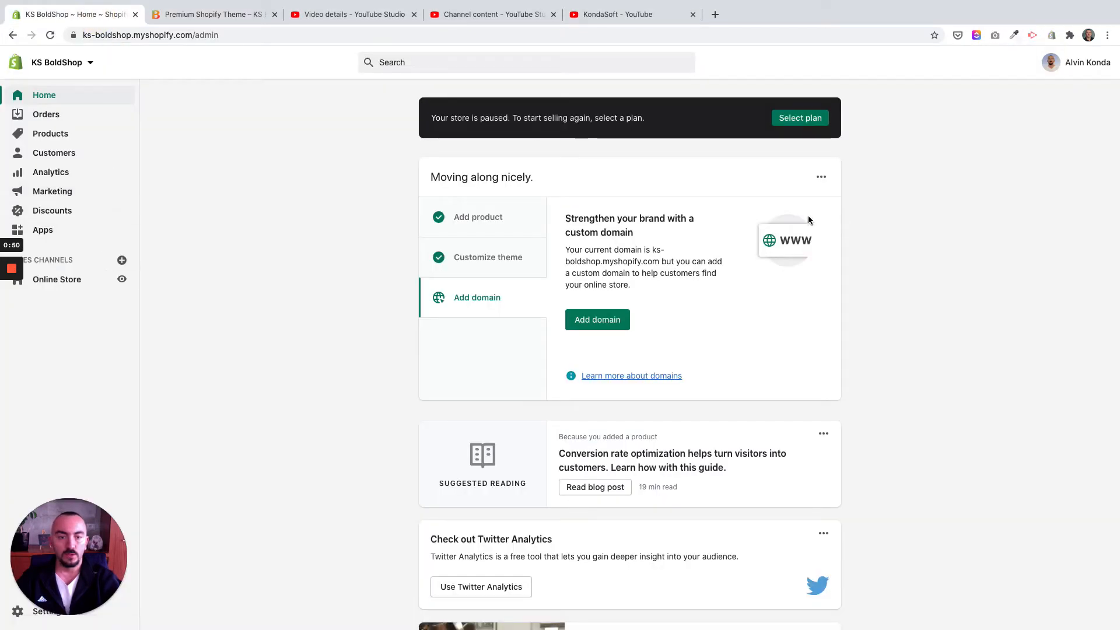
click(51, 285)
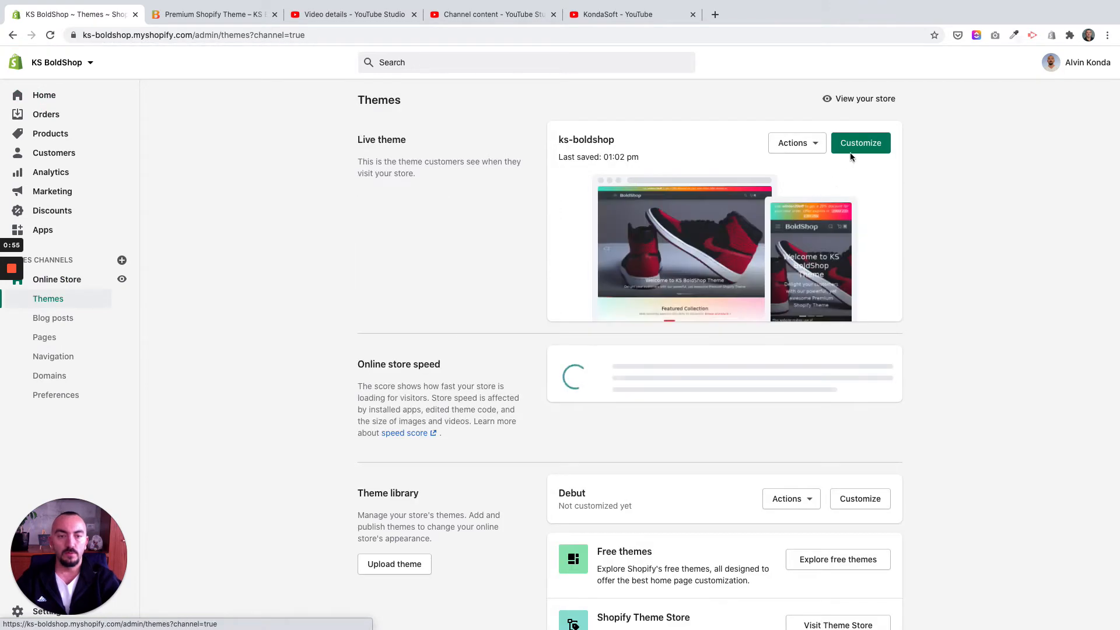
click(851, 146)
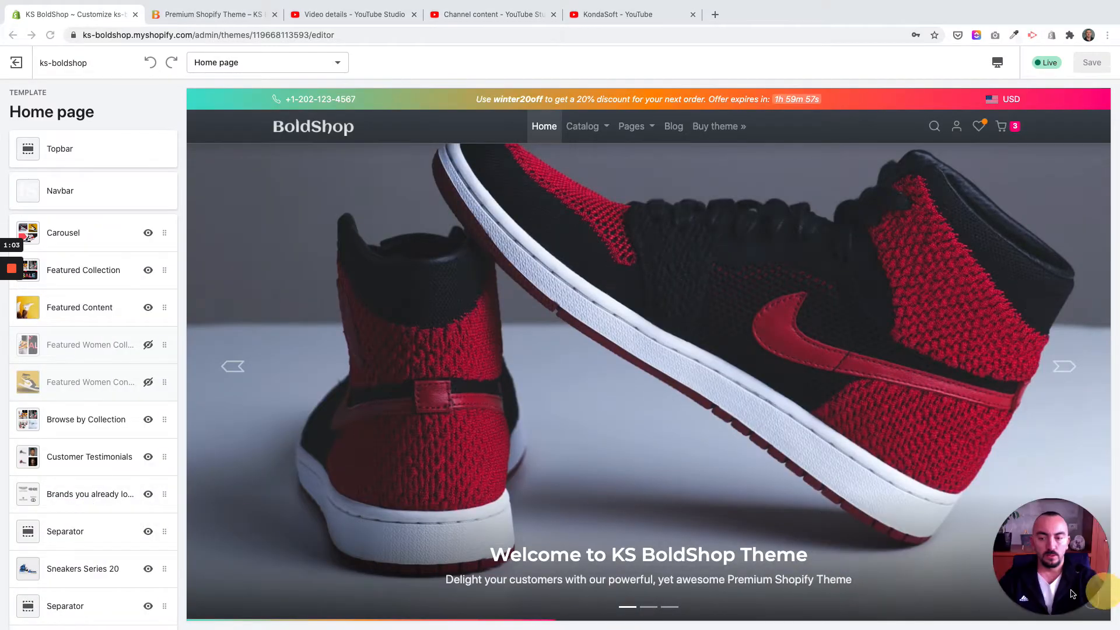
scroll(23, 526, down, 2)
scroll(23, 527, down, 5)
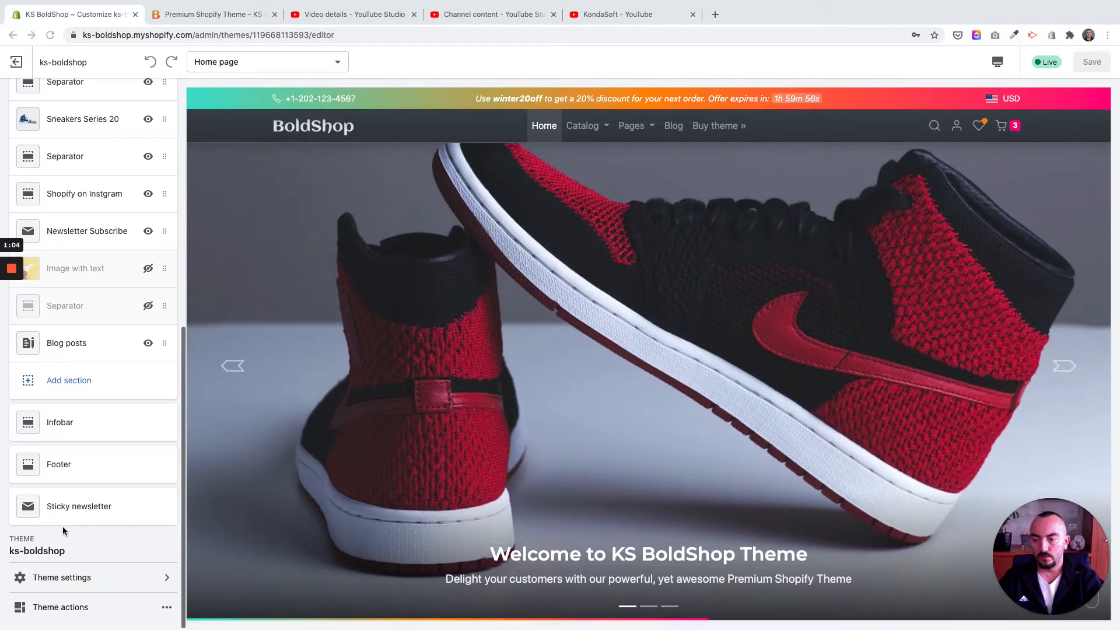
click(72, 431)
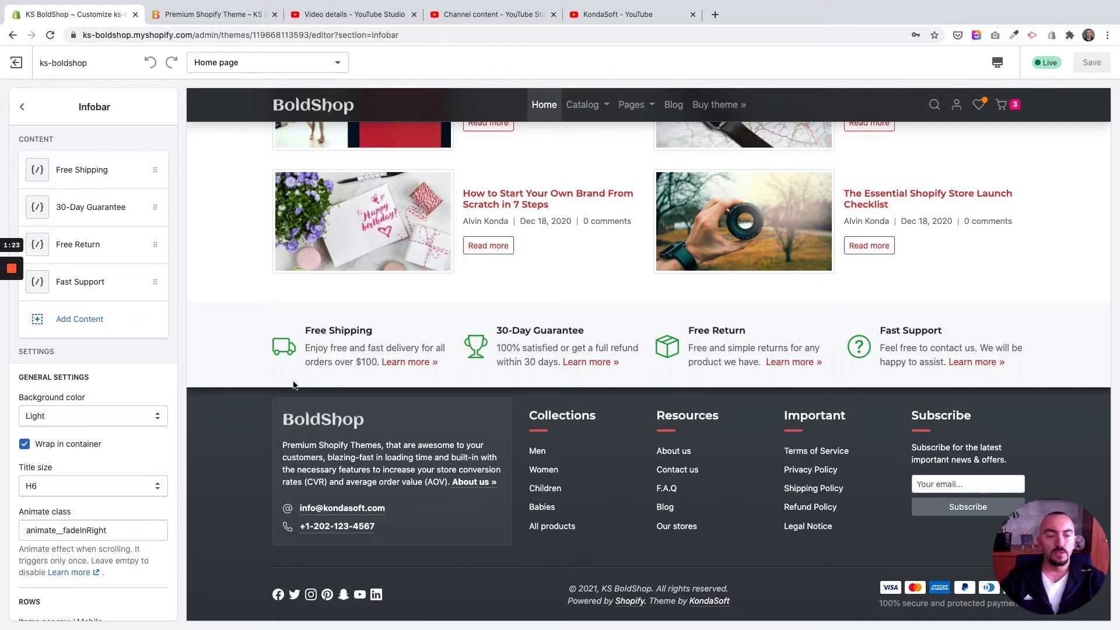
scroll(294, 384, down, 1)
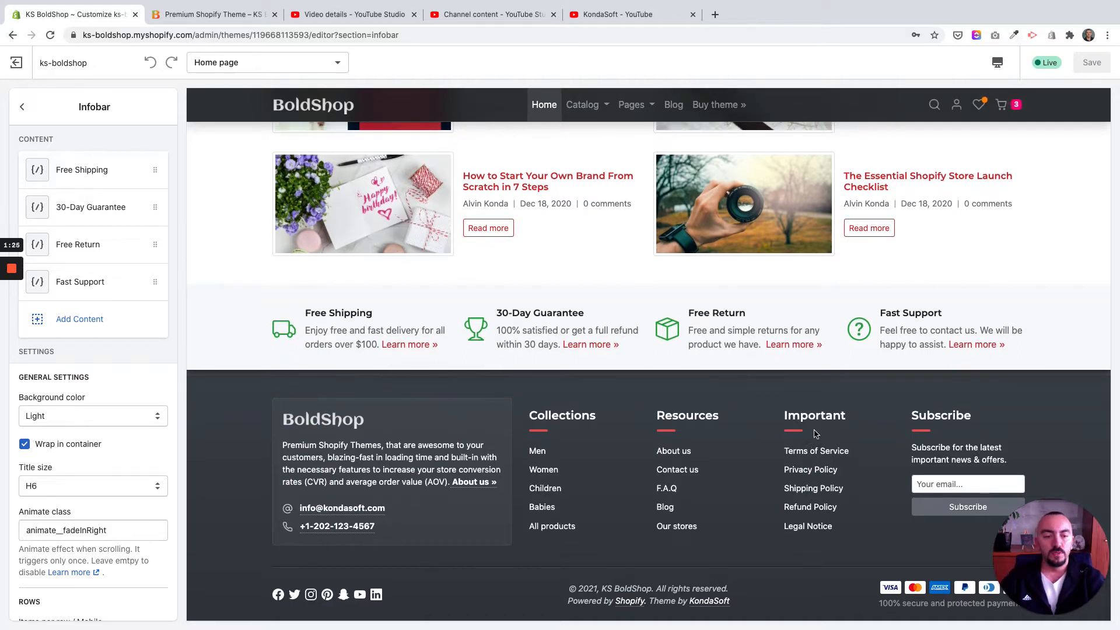
drag(832, 479, 875, 403)
click(875, 402)
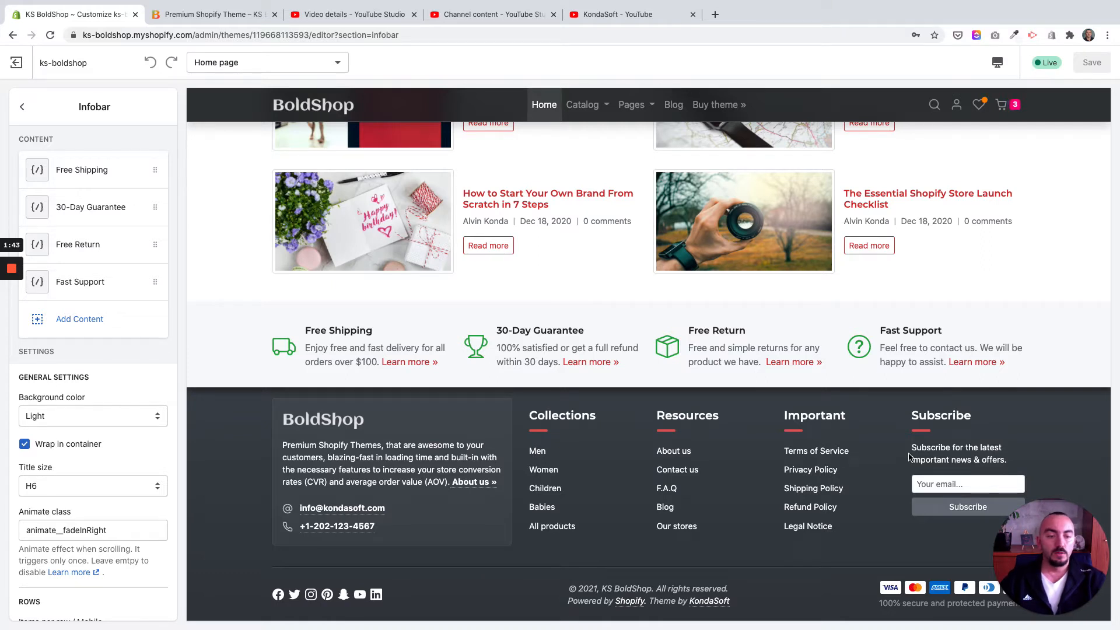
scroll(908, 457, down, 1)
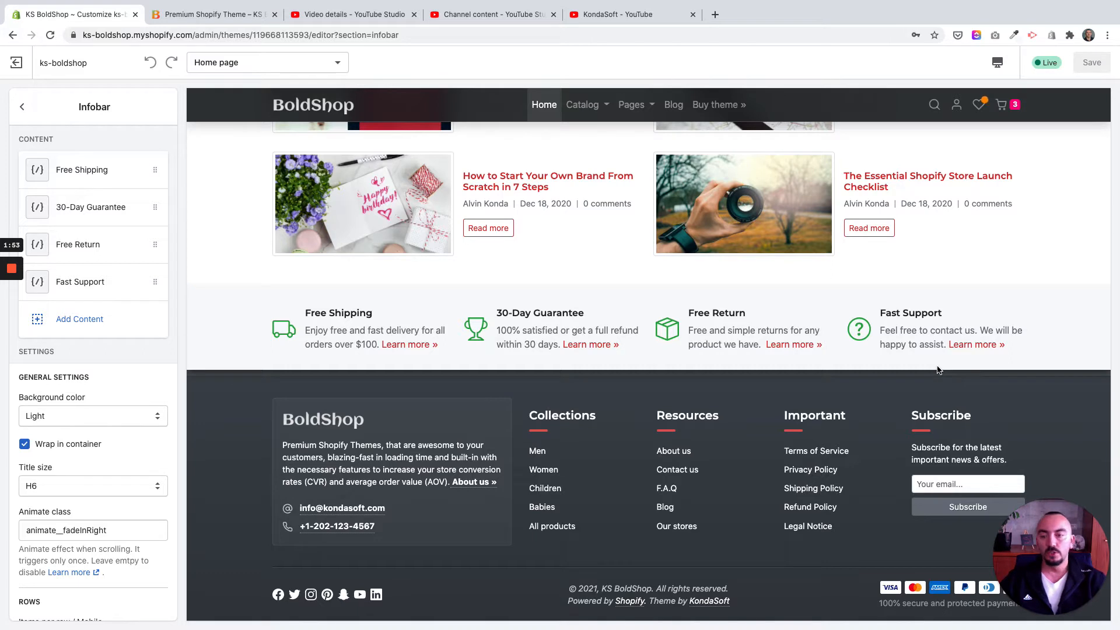
click(352, 315)
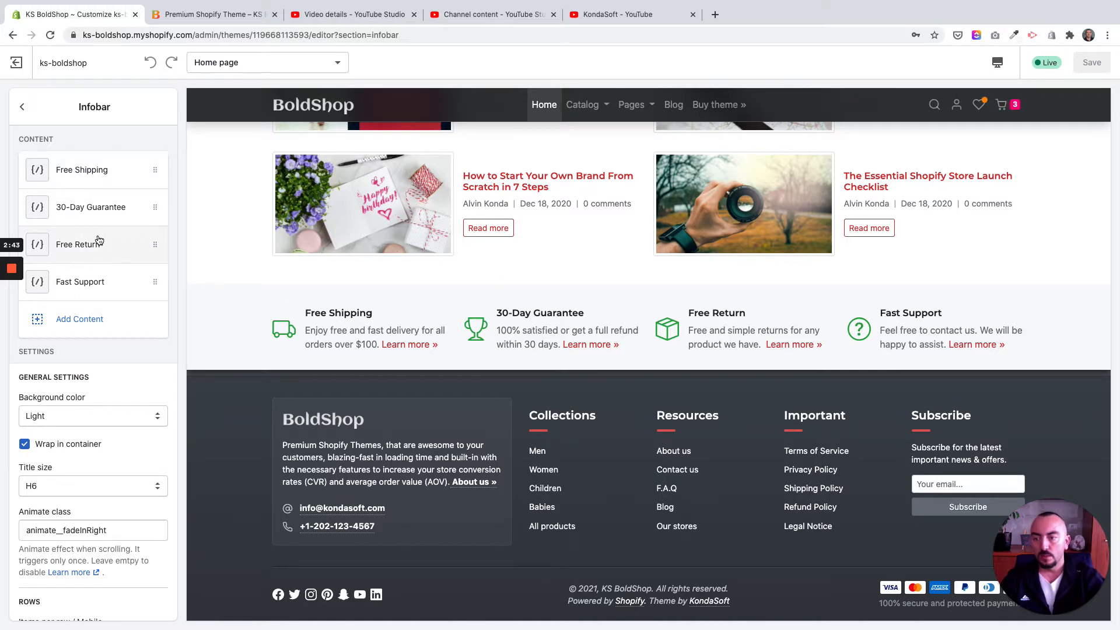
Step: Add an empty content block to the Infobar section and remove it again
click(105, 322)
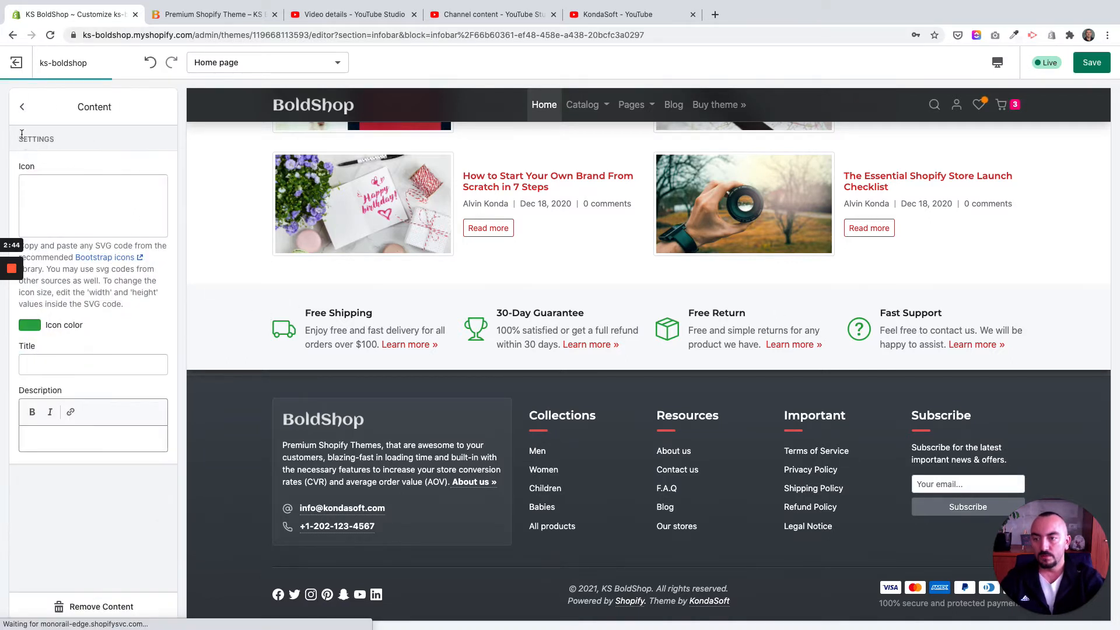
click(22, 107)
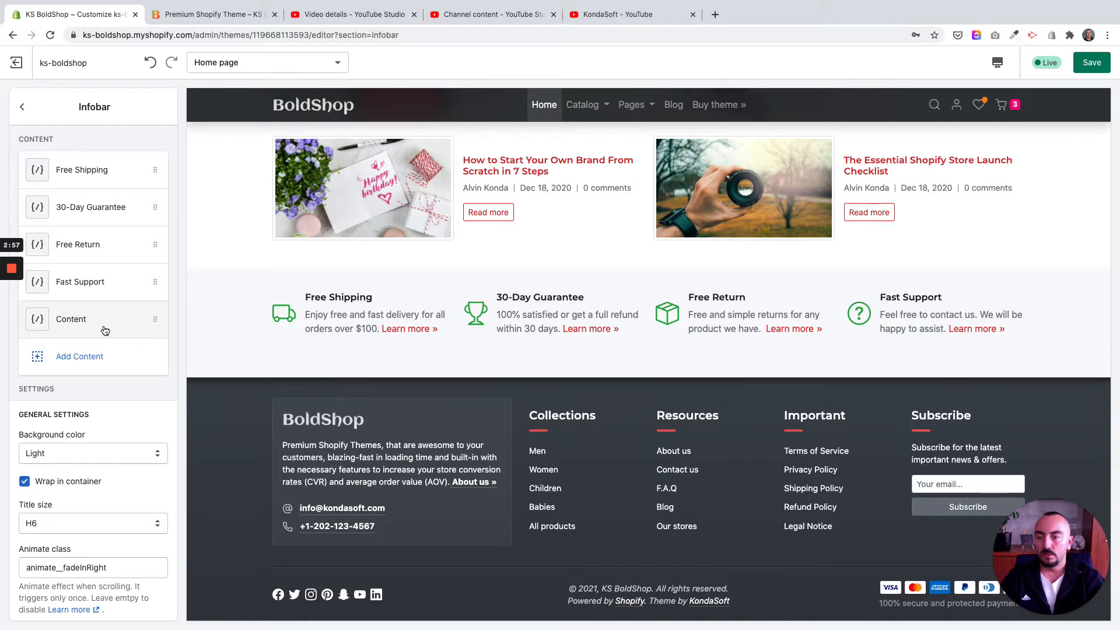
click(105, 331)
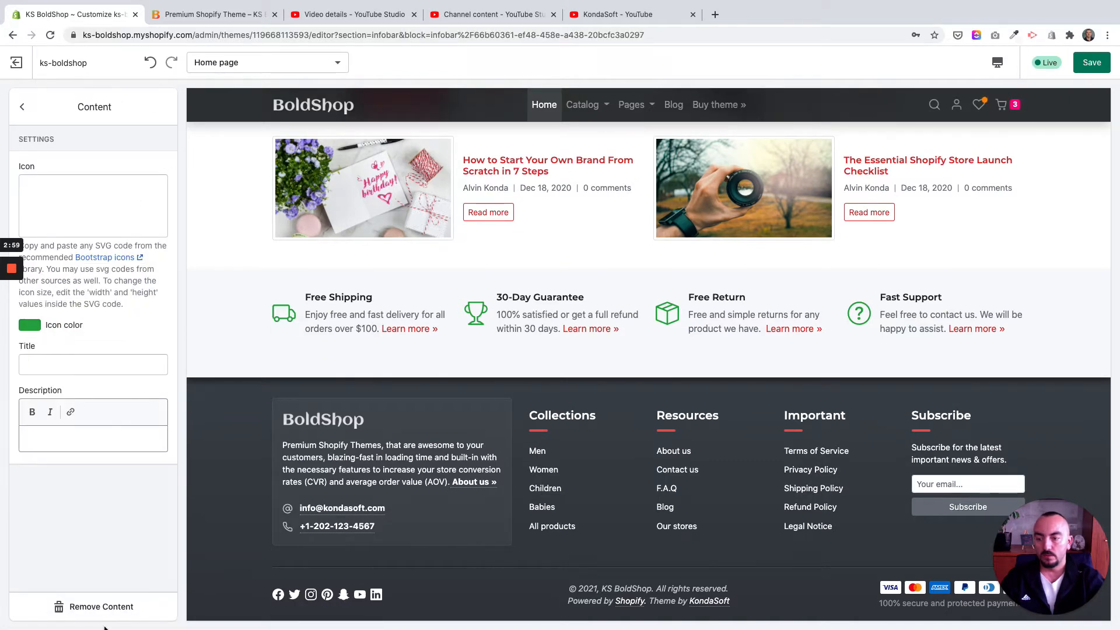
click(100, 607)
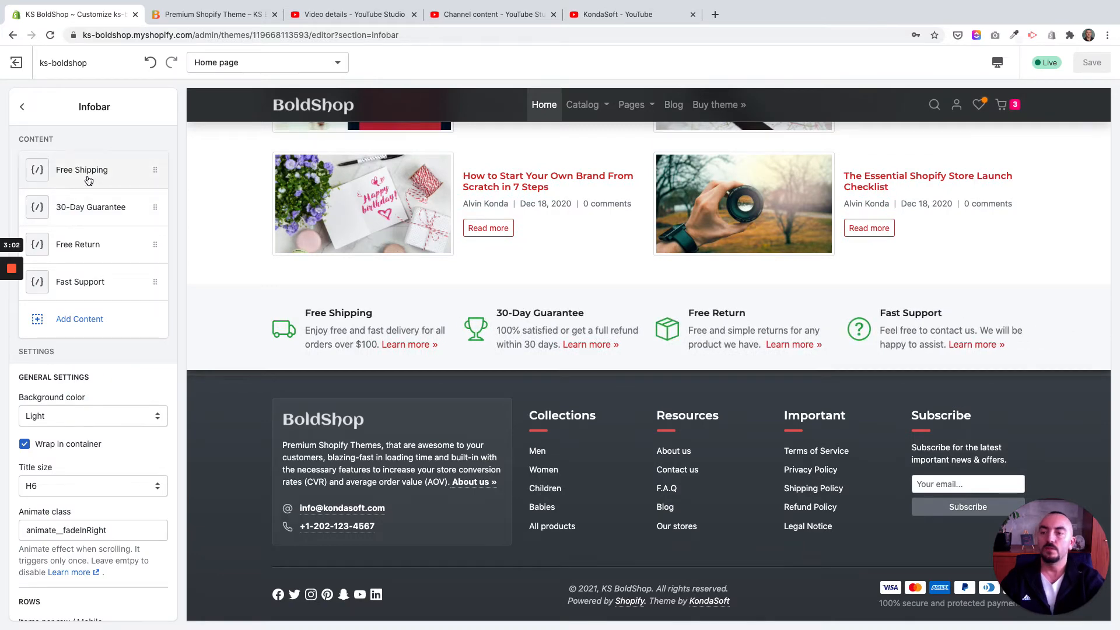
Step: Open the Free Shipping block's settings and go to the recommended Bootstrap Icons library linked there
click(89, 180)
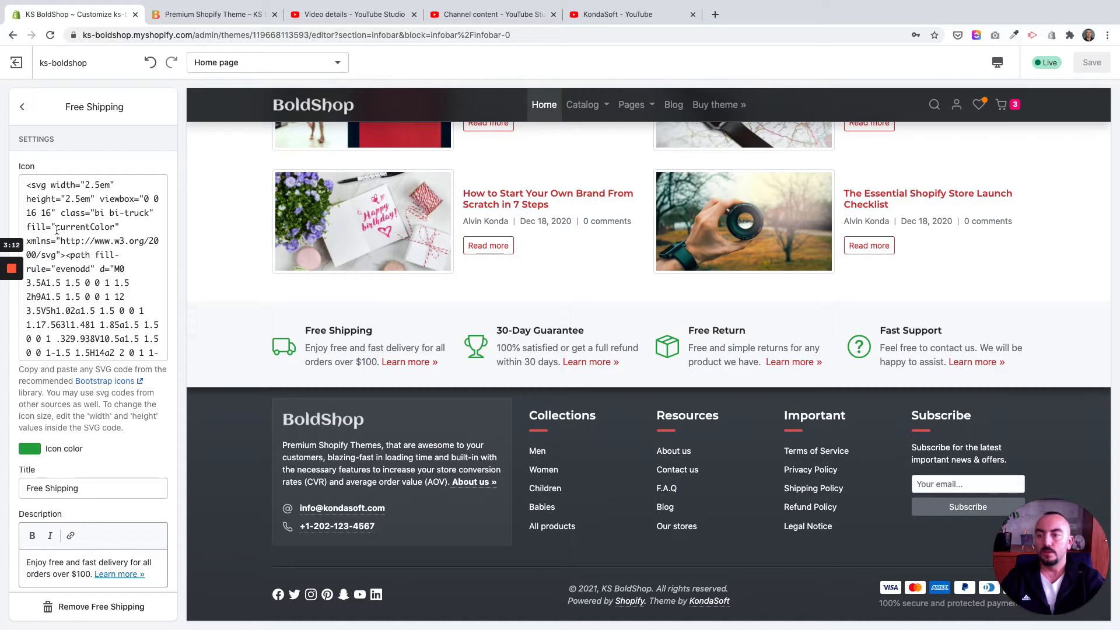
scroll(56, 240, down, 5)
scroll(57, 230, up, 5)
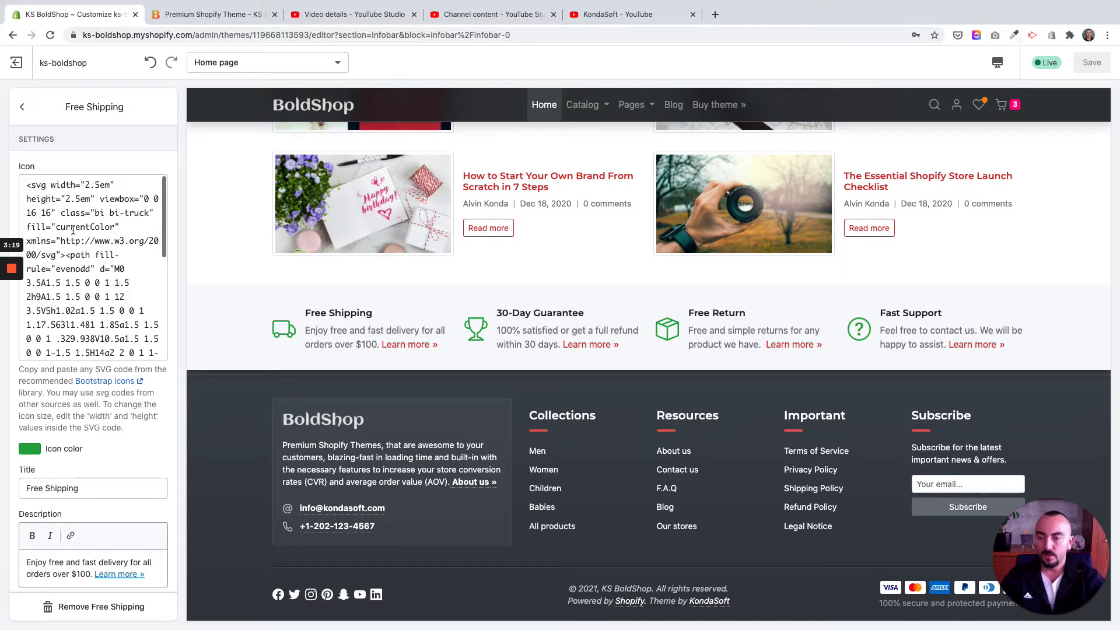
click(116, 381)
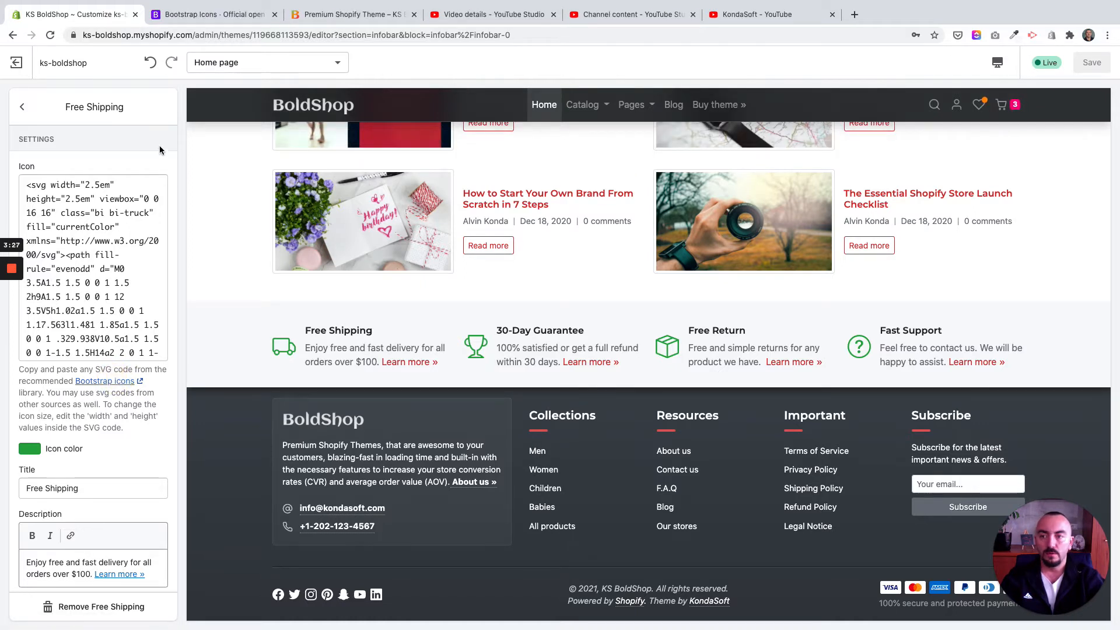
click(185, 18)
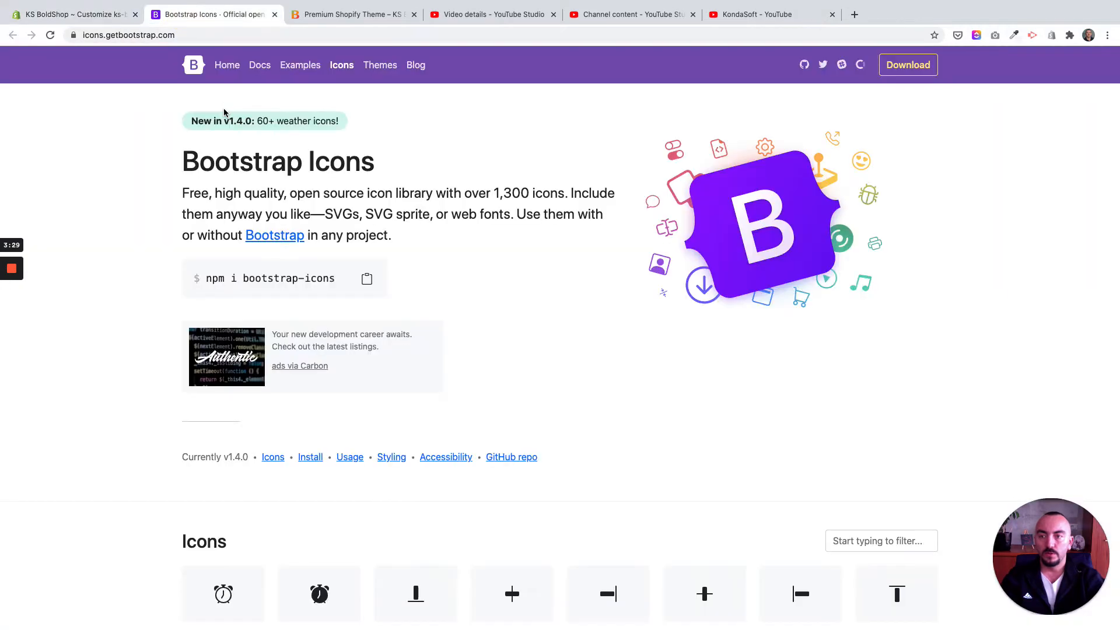
scroll(267, 185, down, 15)
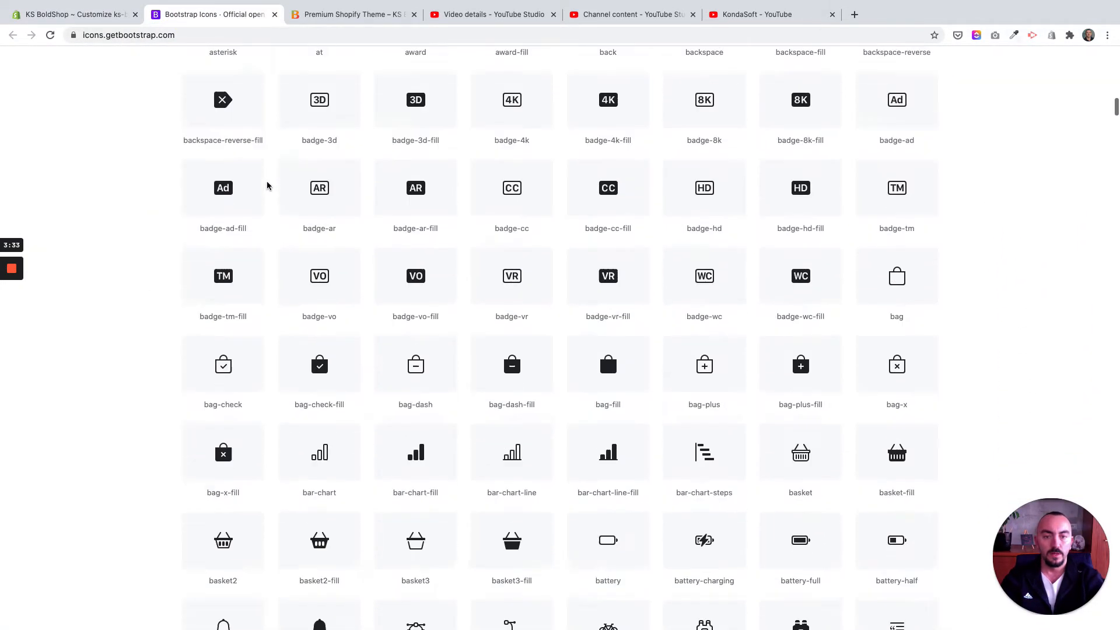
scroll(267, 186, up, 15)
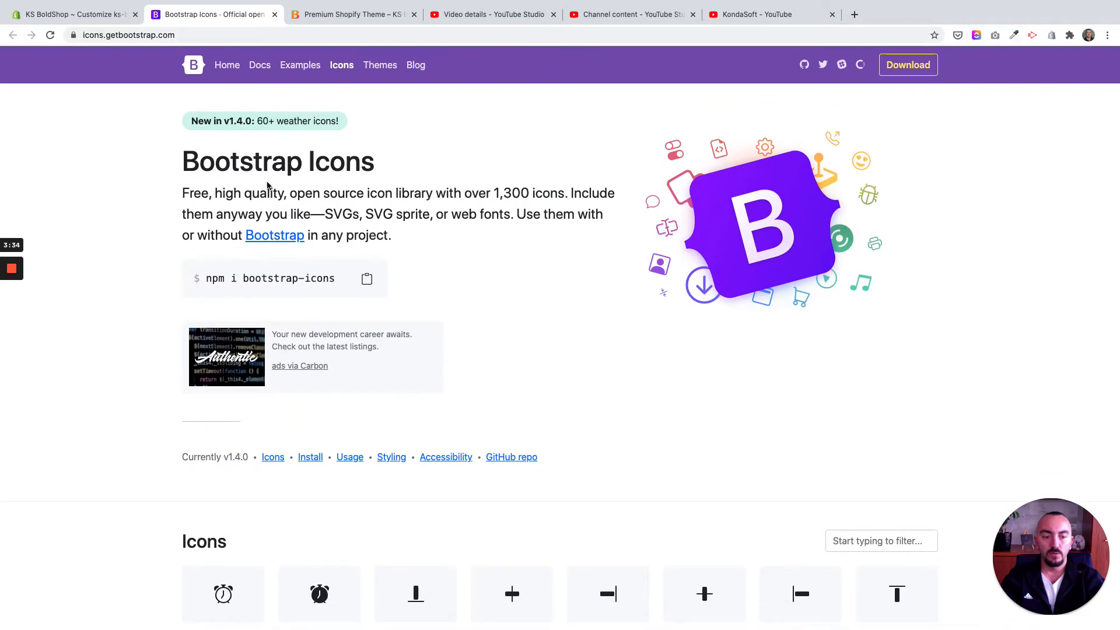
click(90, 17)
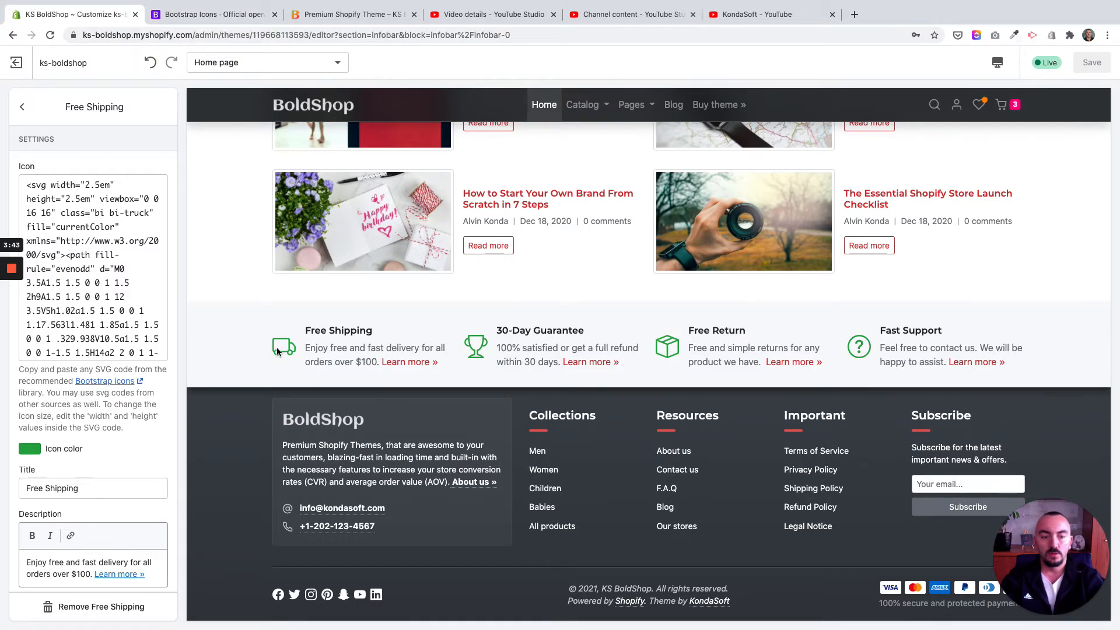
scroll(280, 349, down, 1)
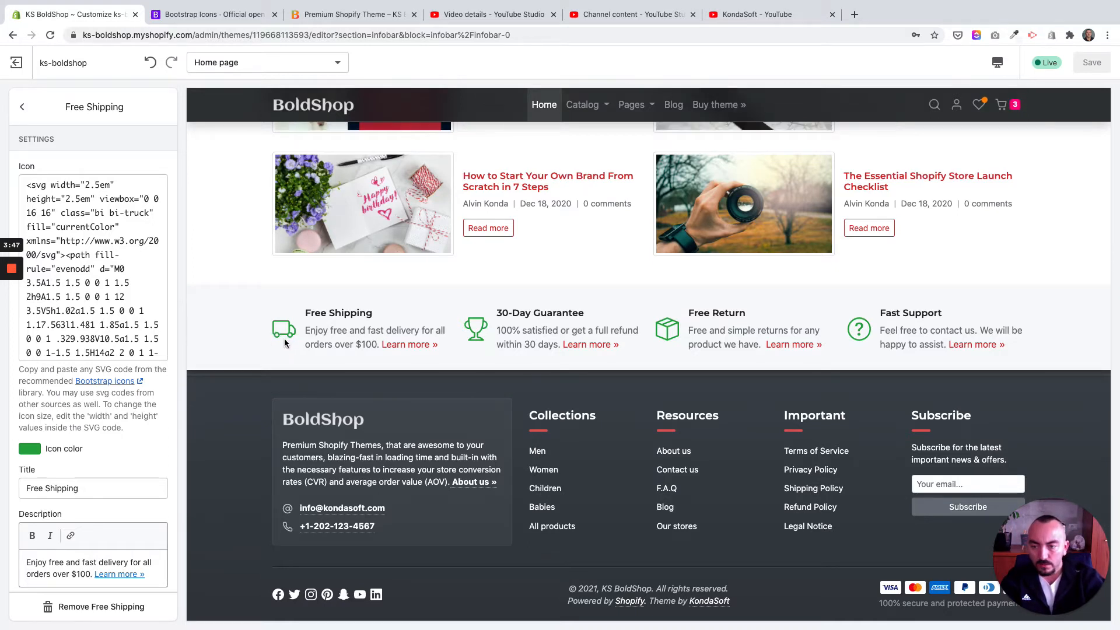
Step: Find the bell icon in the Bootstrap Icons library and copy its SVG HTML code
click(206, 18)
scroll(572, 303, down, 5)
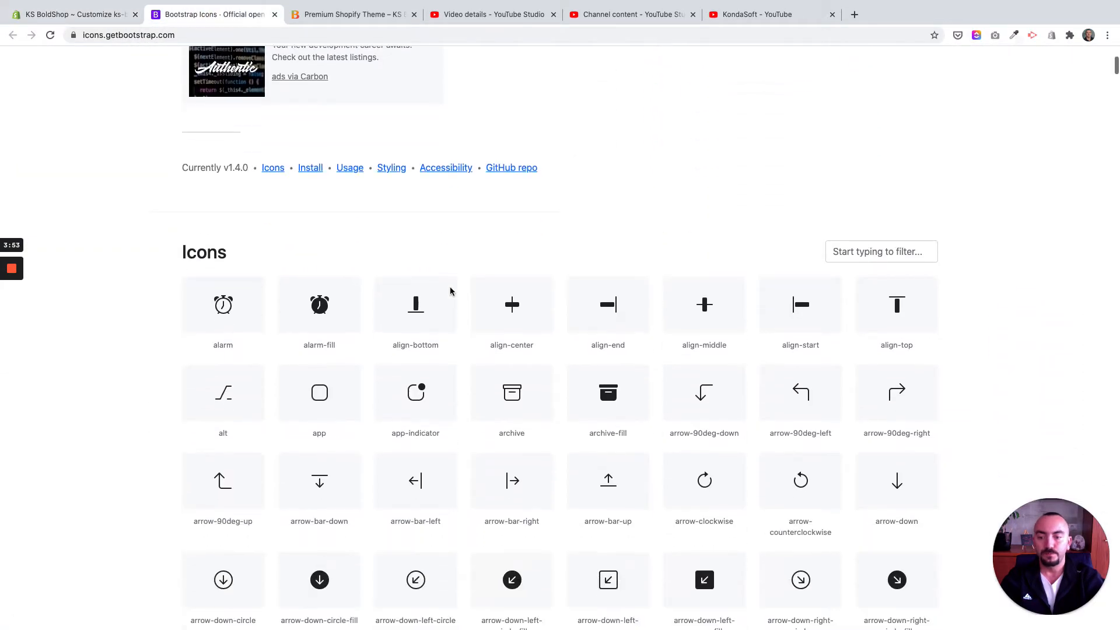
scroll(449, 291, down, 3)
scroll(449, 291, up, 2)
scroll(455, 291, down, 7)
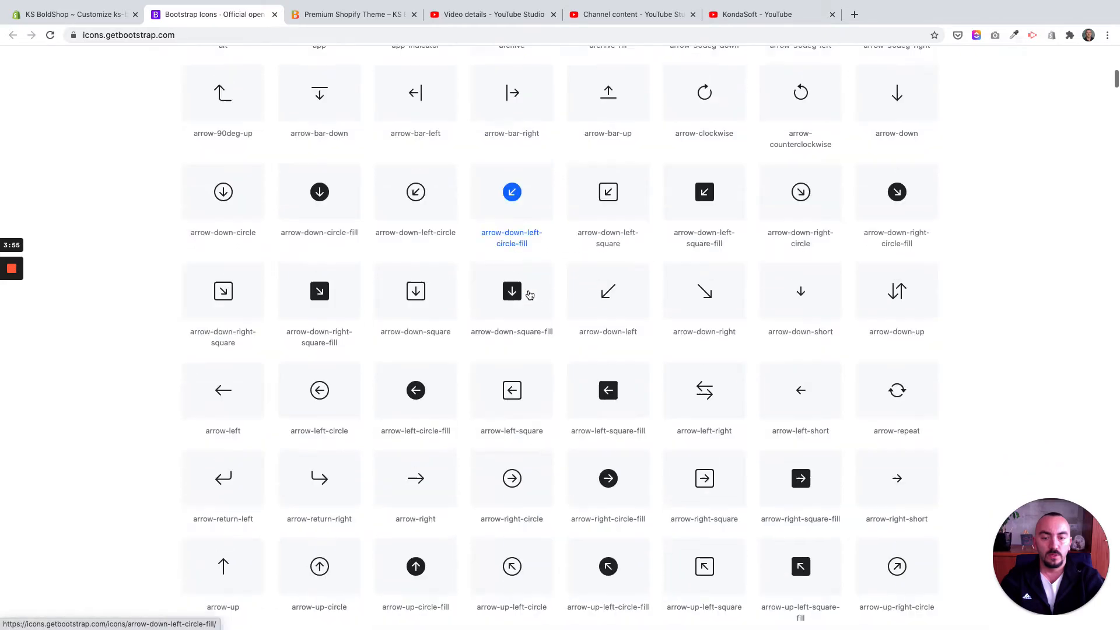
scroll(529, 294, down, 10)
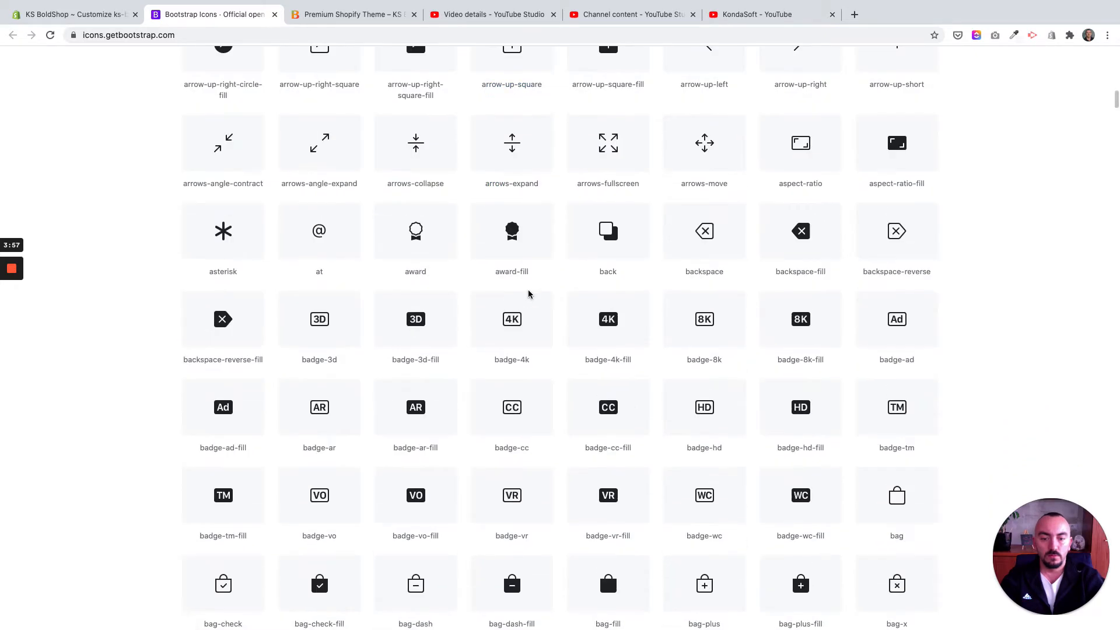
scroll(529, 294, down, 3)
scroll(531, 298, down, 3)
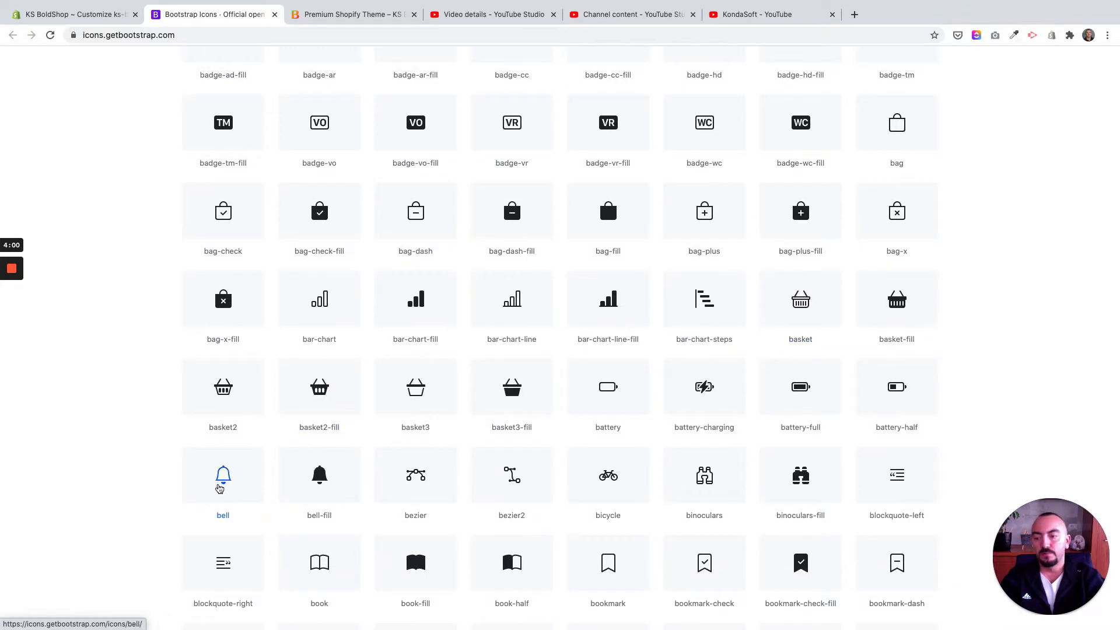
click(221, 482)
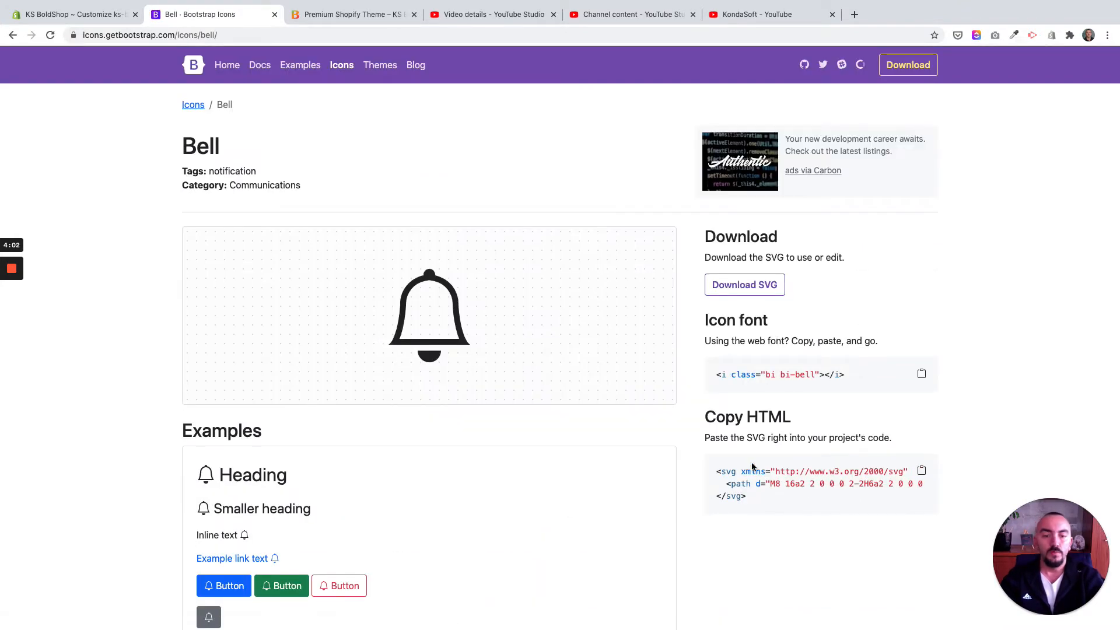
drag(704, 418, 769, 418)
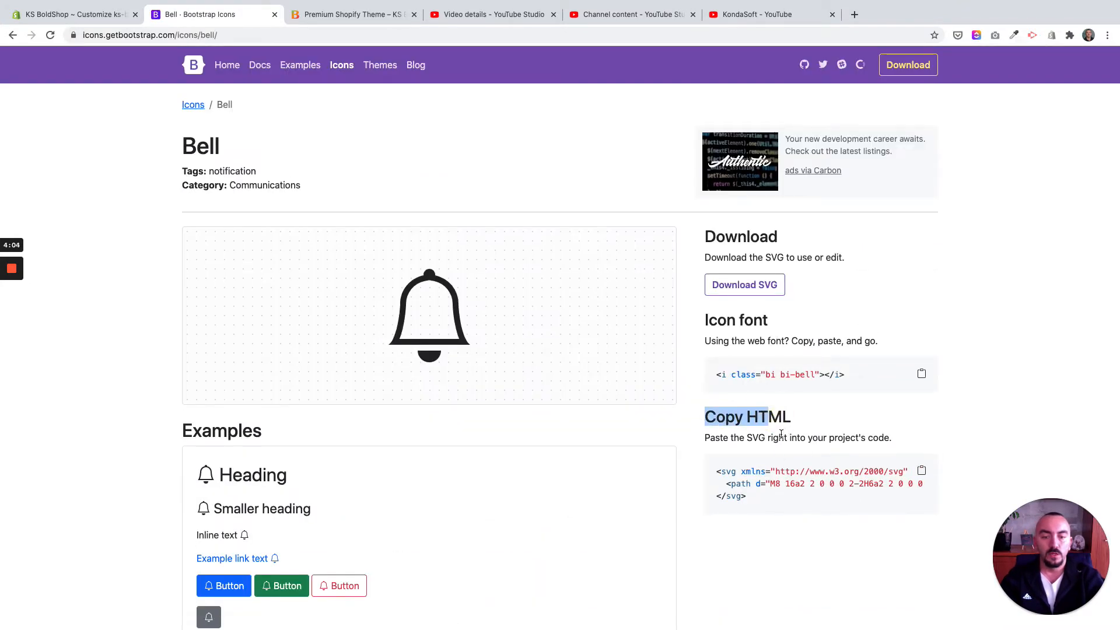
click(922, 474)
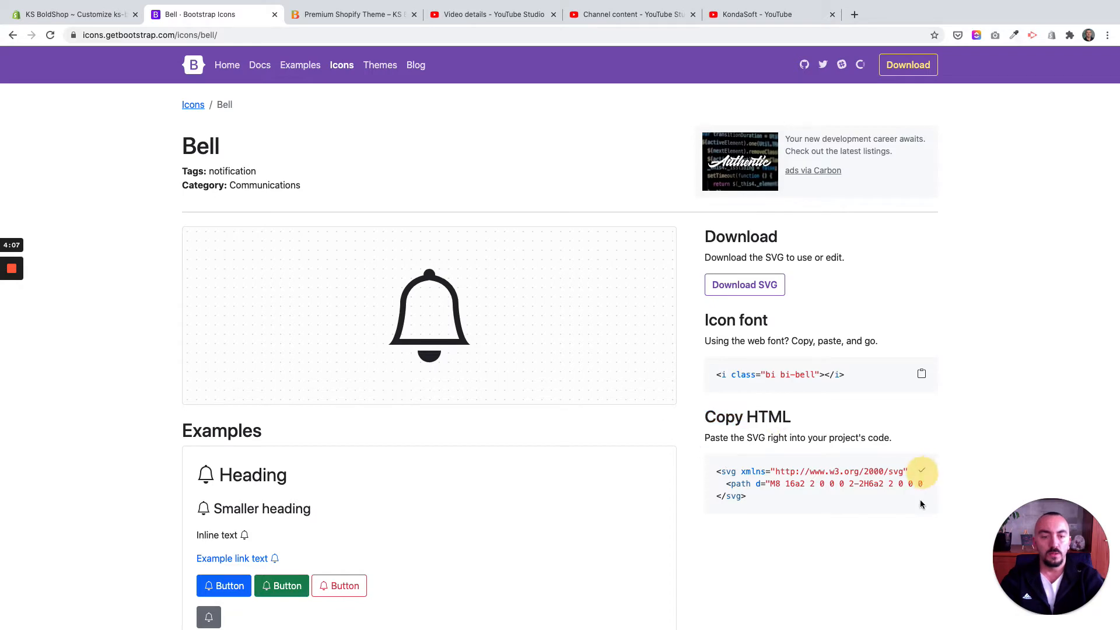
Step: Return to the Shopify theme editor and replace the Free Shipping block's icon code with the copied bell SVG
click(100, 19)
click(84, 214)
key(super+a)
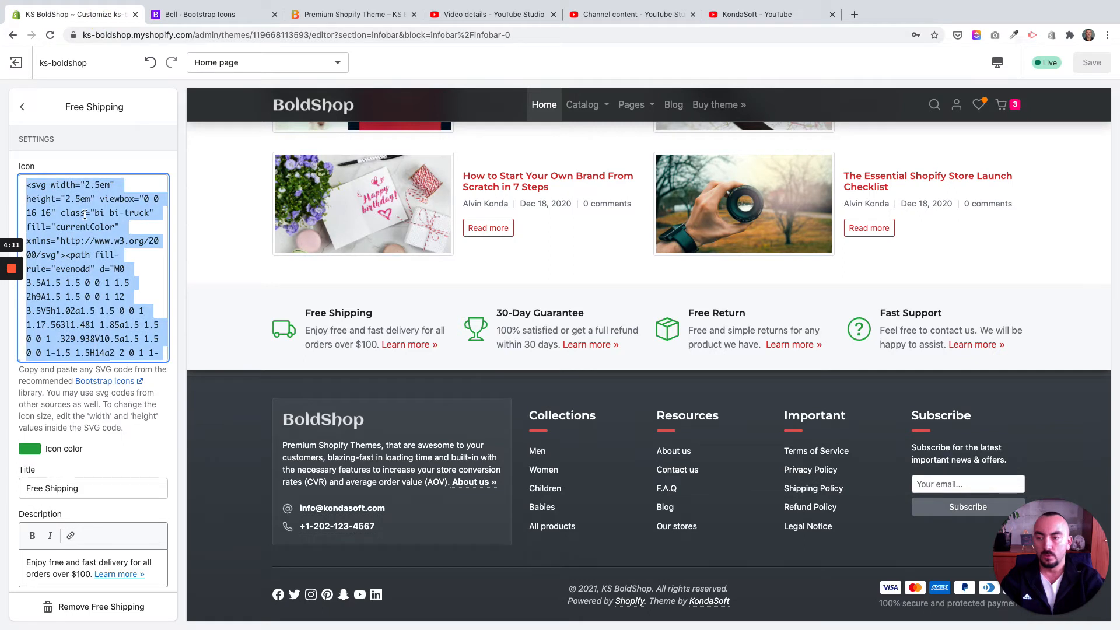
key(super+v)
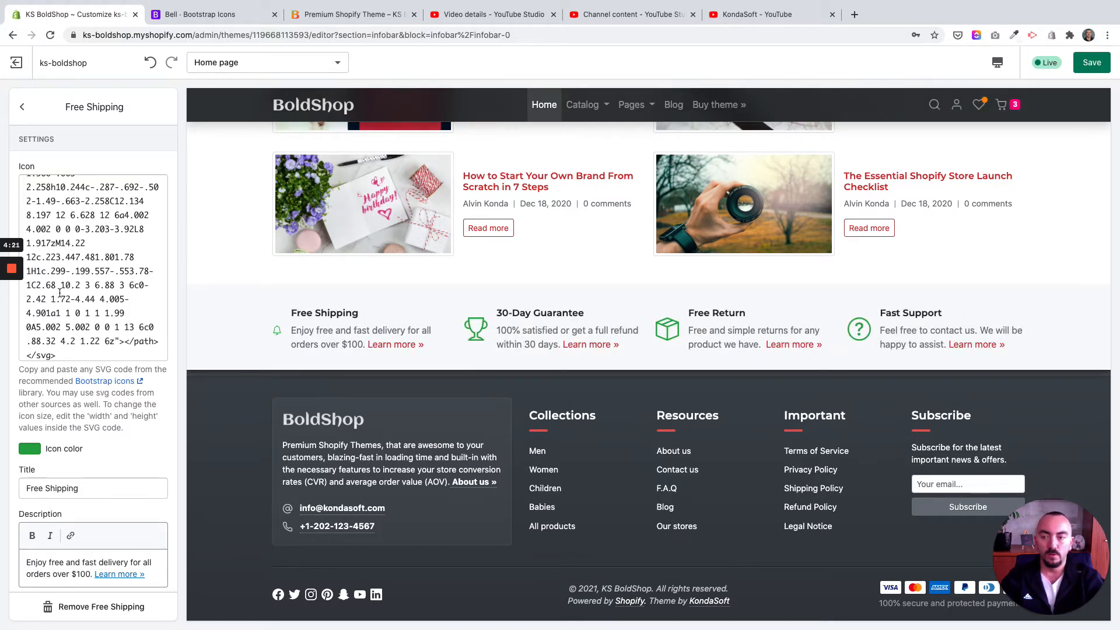
Step: Set both the width and height of the bell SVG in the Free Shipping icon code to 48
scroll(74, 280, up, 10)
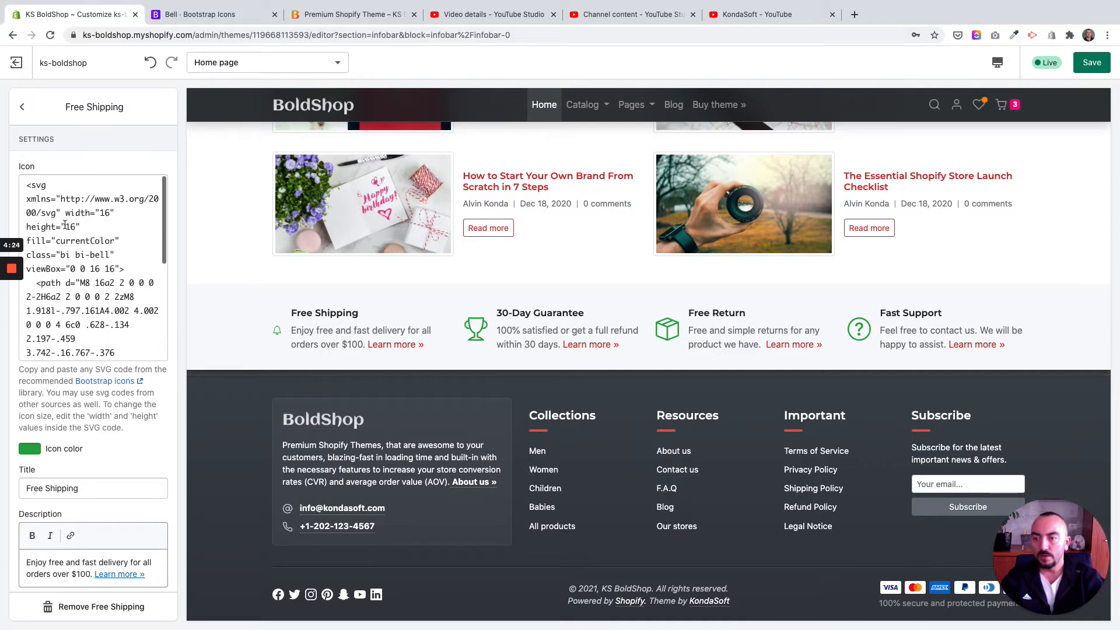
drag(85, 226, 23, 188)
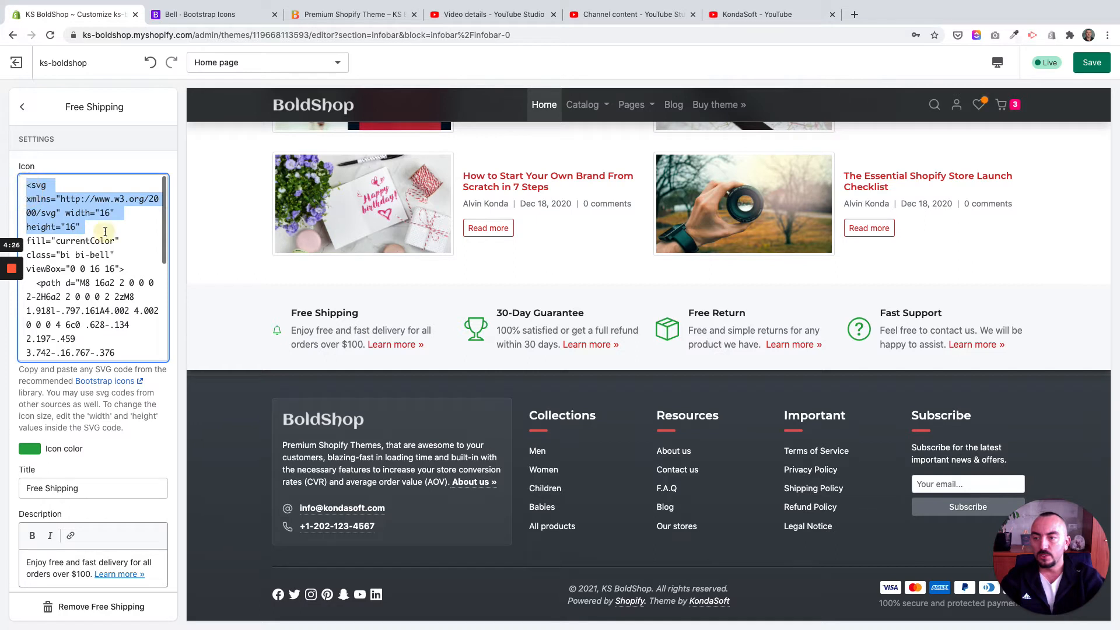
double_click(105, 213)
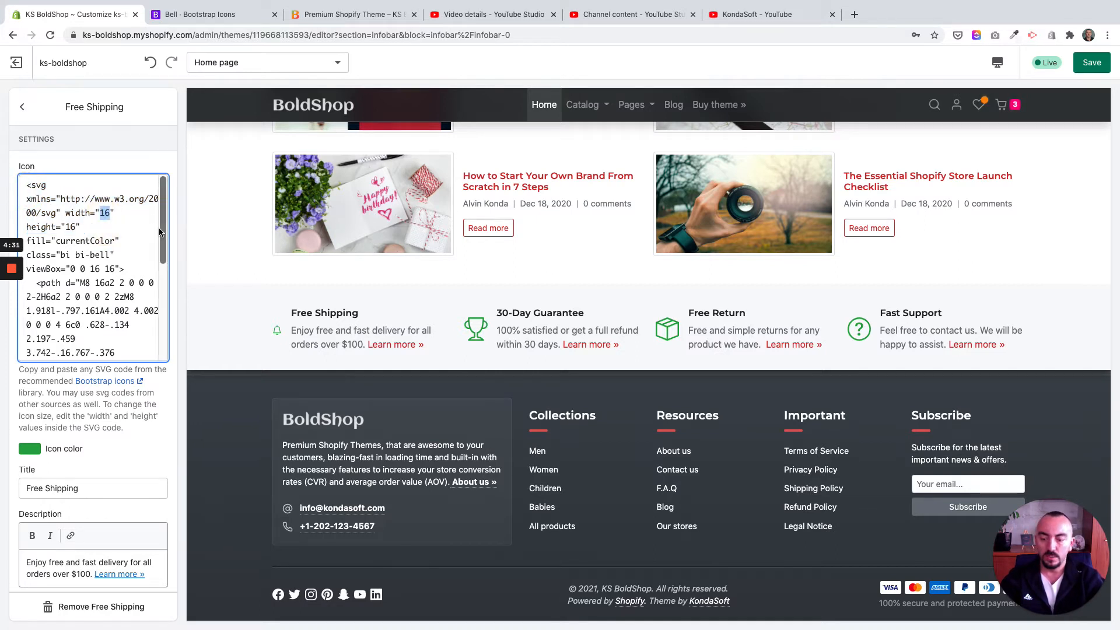
text(48)
click(70, 227)
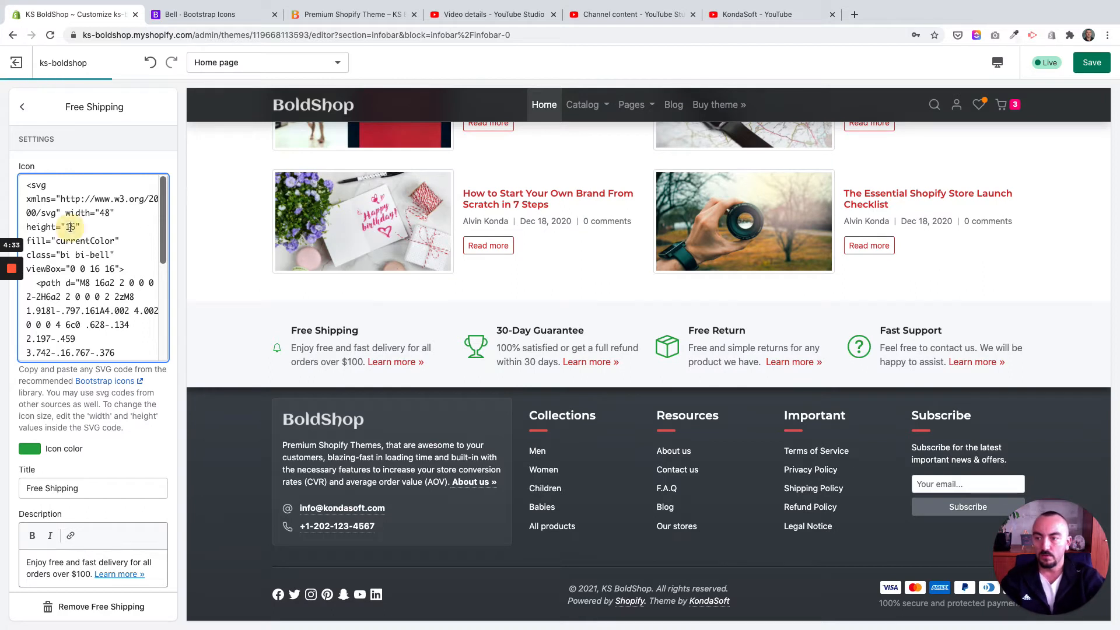
text(48)
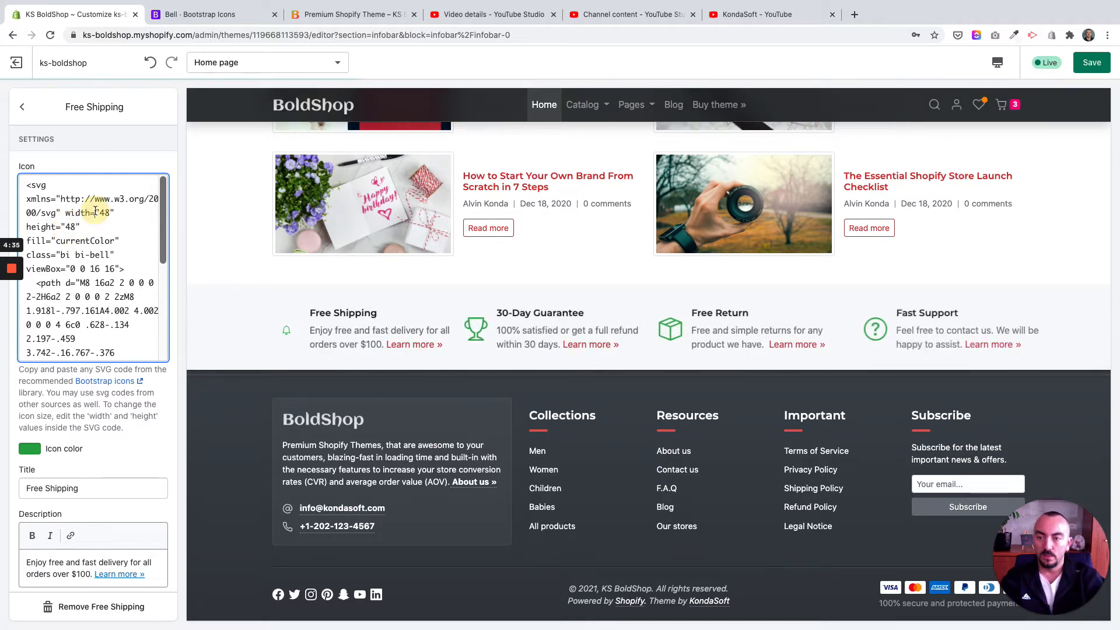
click(195, 261)
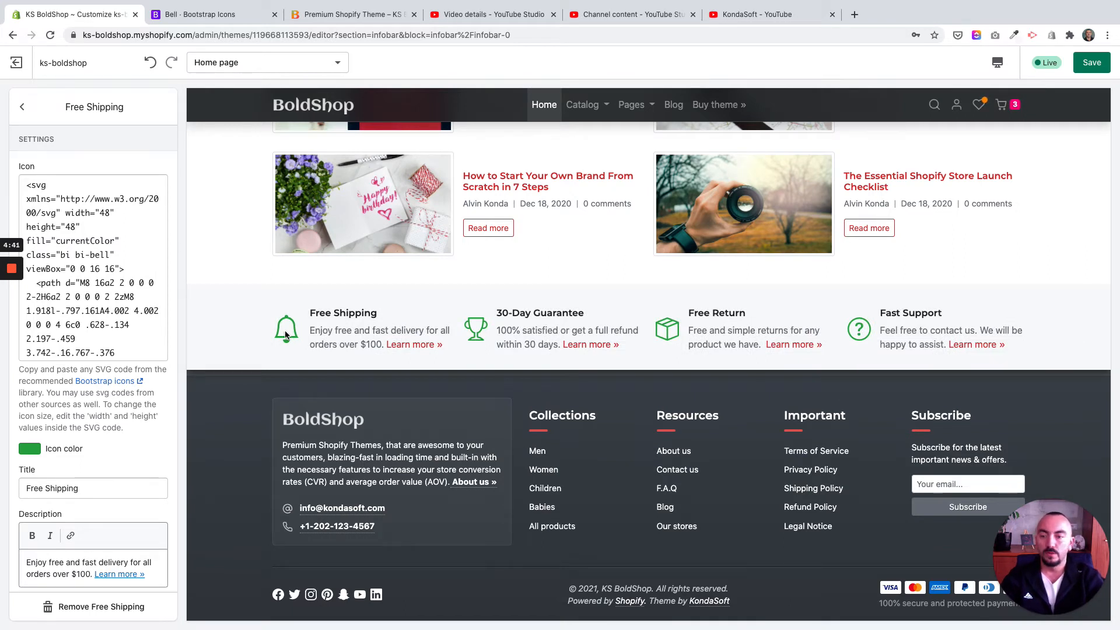
Step: Change the Free Shipping block's icon color to the red #E22120 from the currently used colors
scroll(73, 314, down, 5)
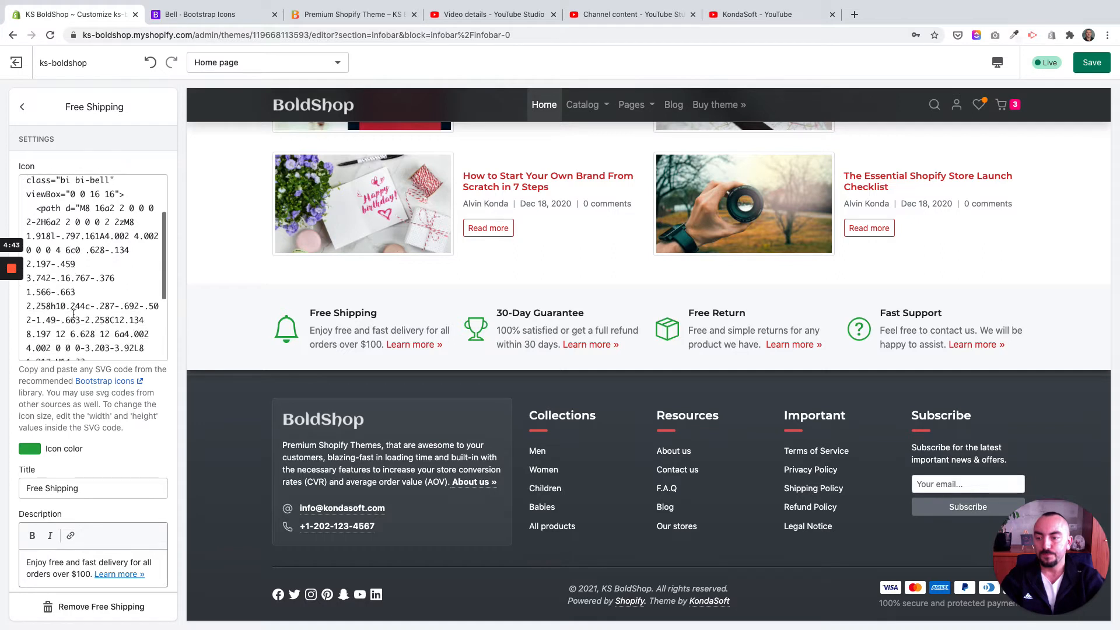
scroll(70, 443, down, 1)
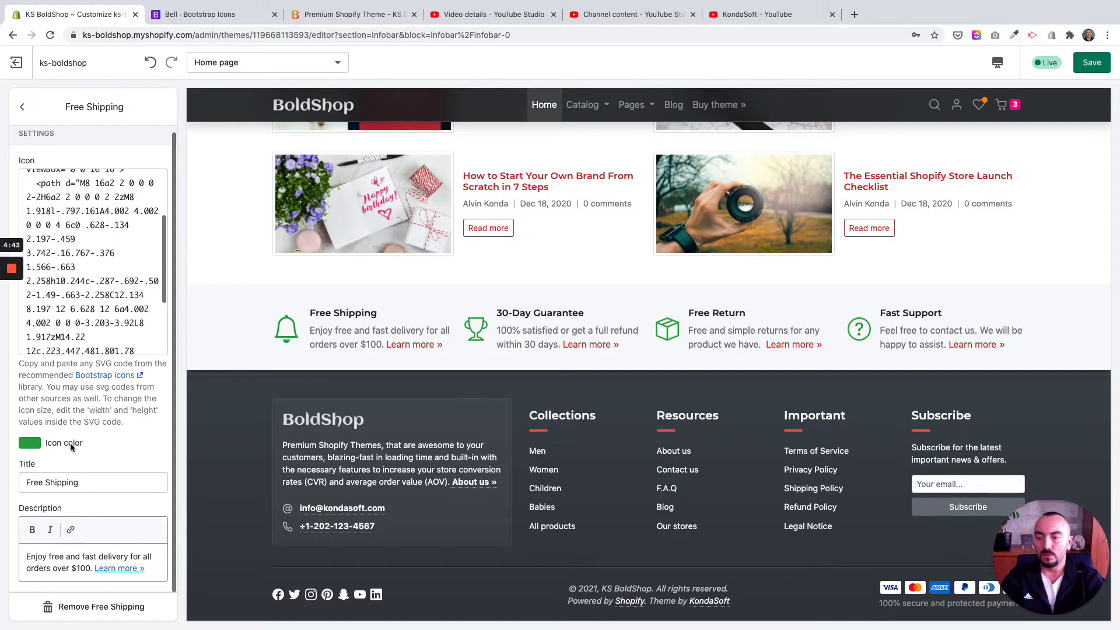
click(32, 447)
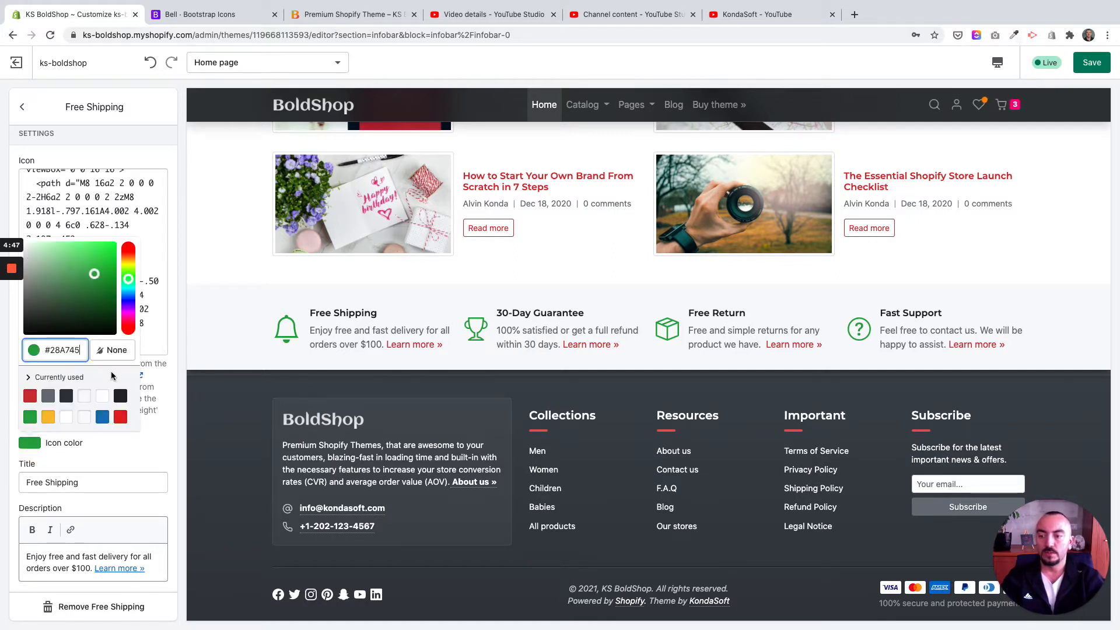
click(120, 417)
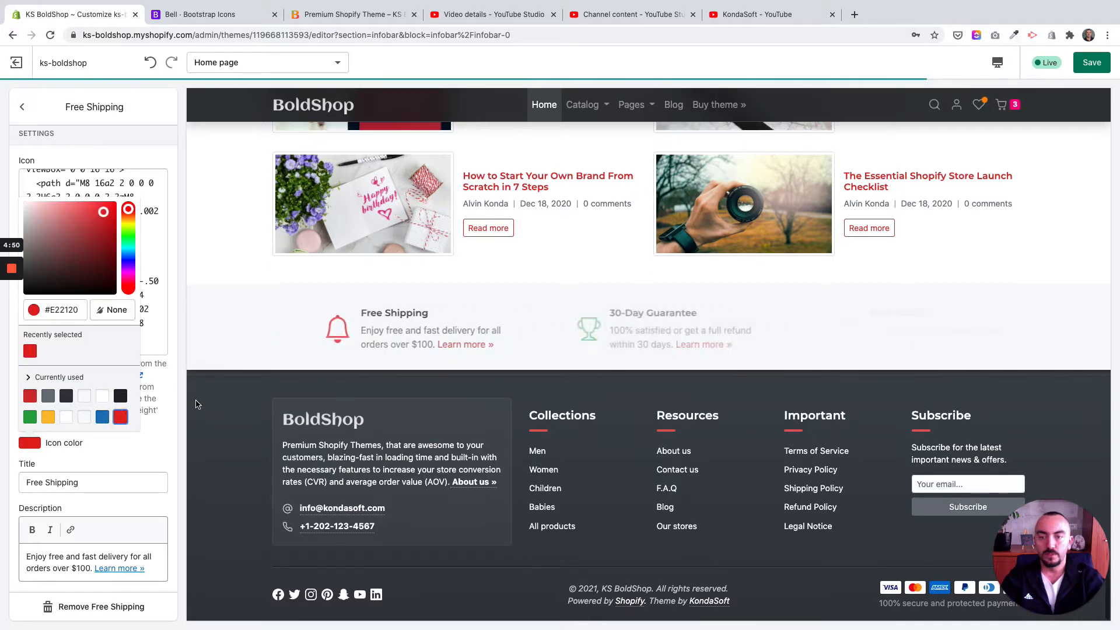
click(170, 366)
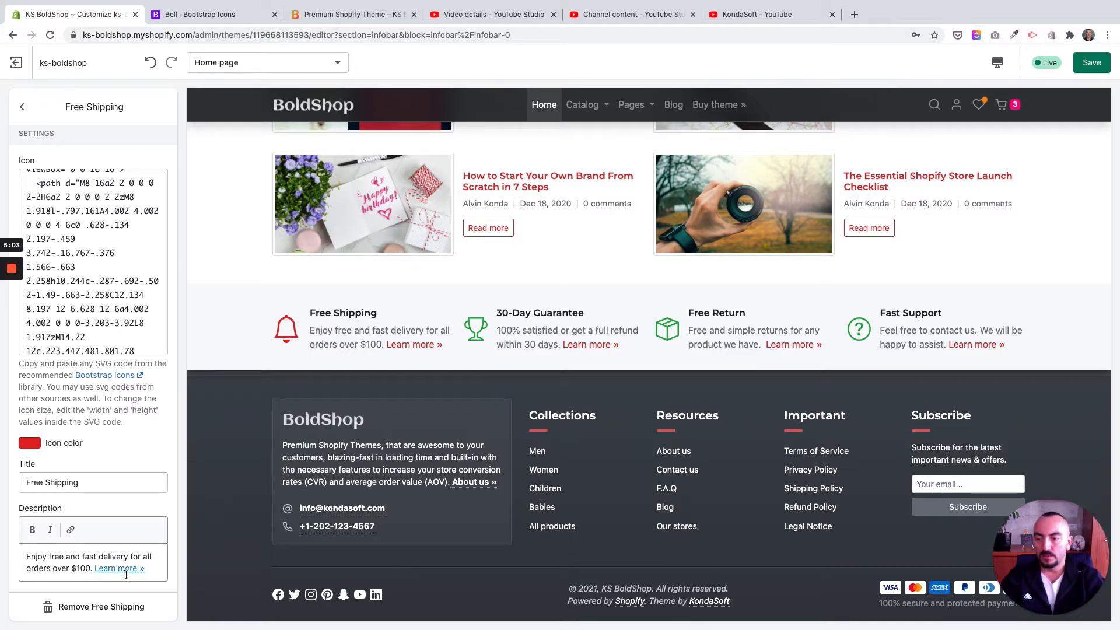
Step: Go back to the Infobar section and look through its content blocks and its general, row and spacing settings
scroll(106, 531, up, 1)
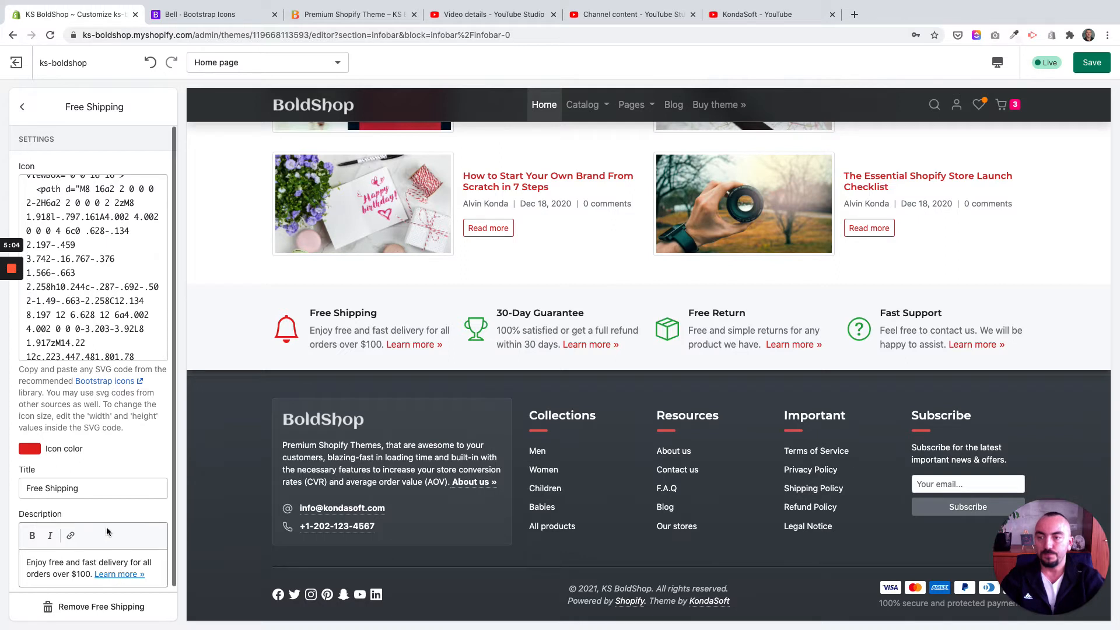
click(26, 108)
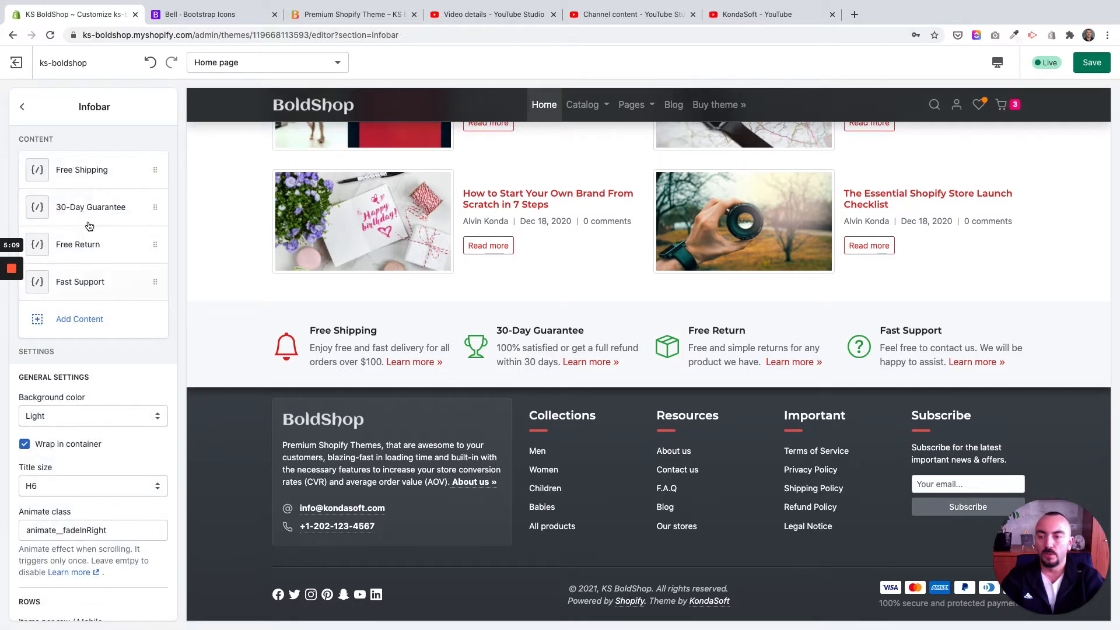
scroll(95, 266, down, 3)
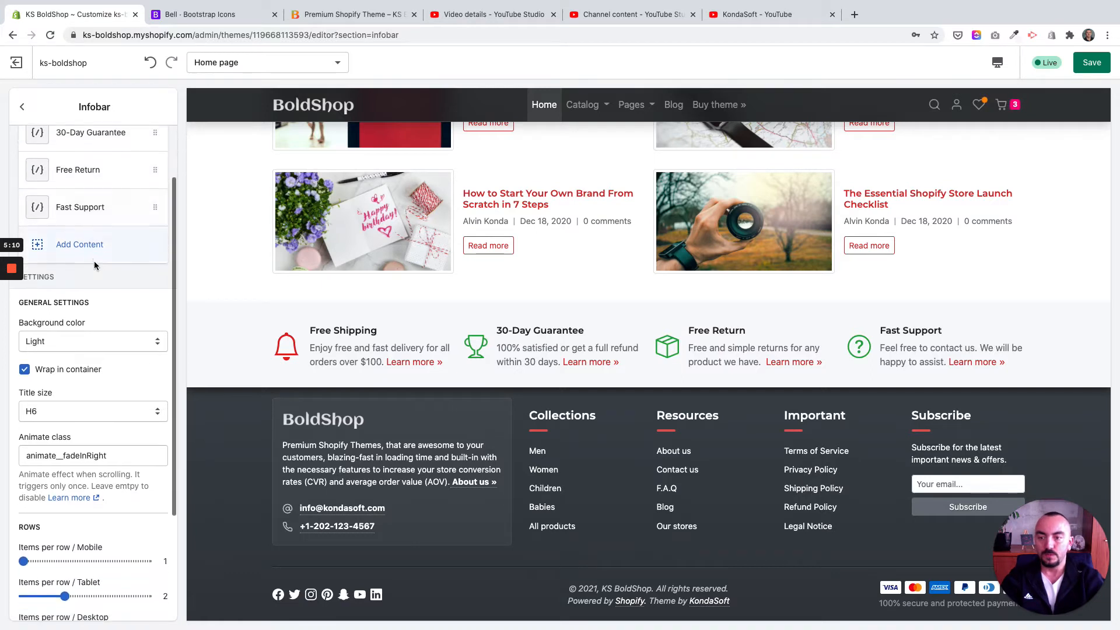
scroll(95, 266, down, 2)
scroll(96, 256, up, 5)
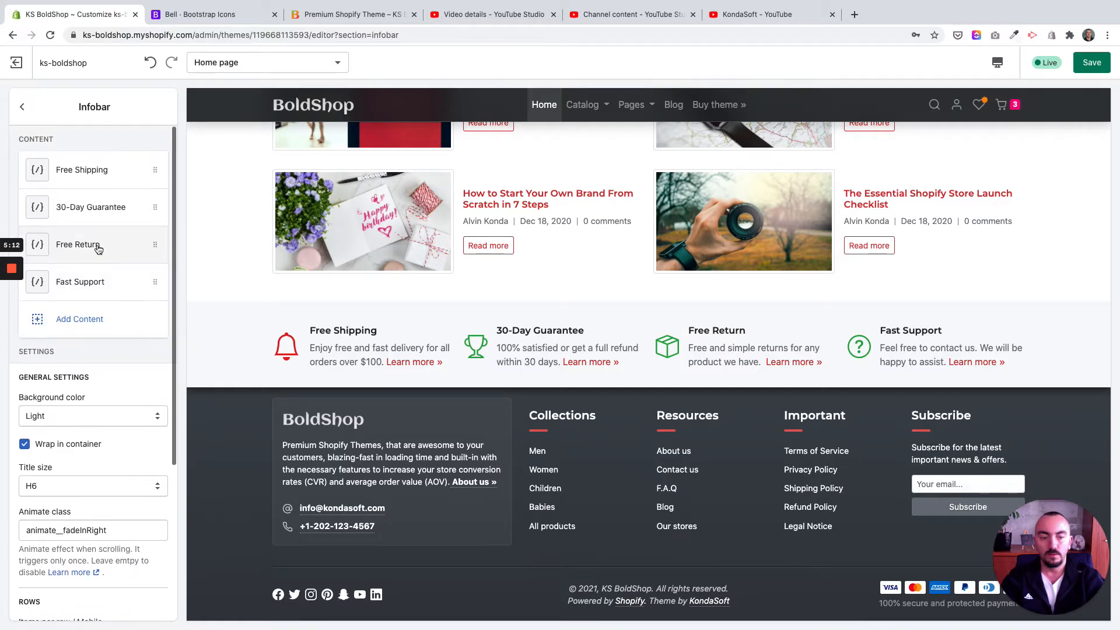
scroll(99, 289, down, 2)
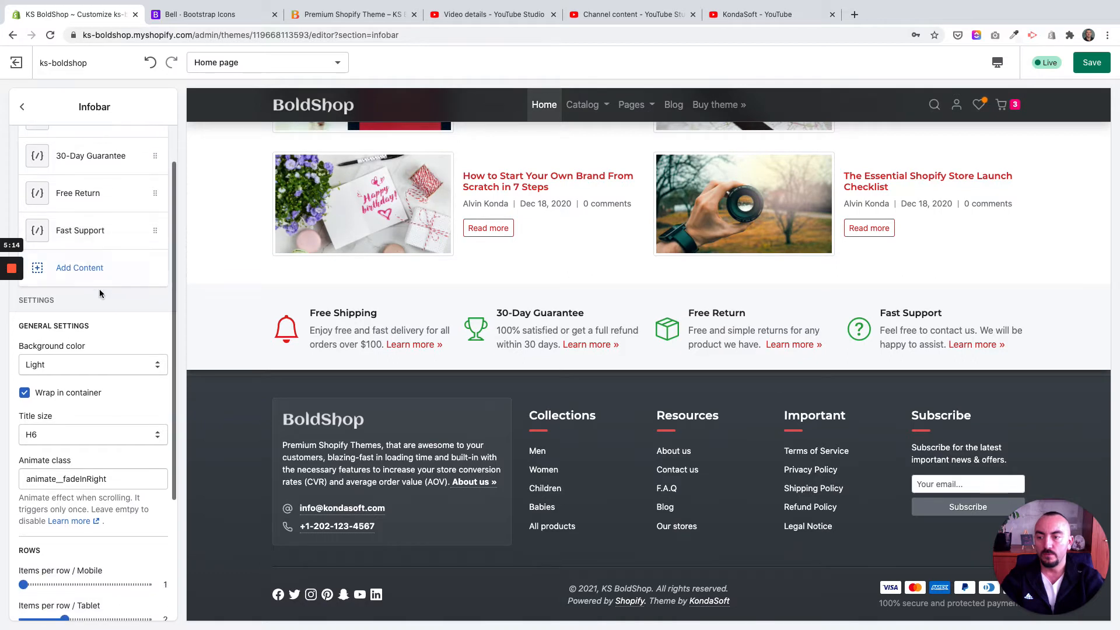
scroll(99, 289, down, 3)
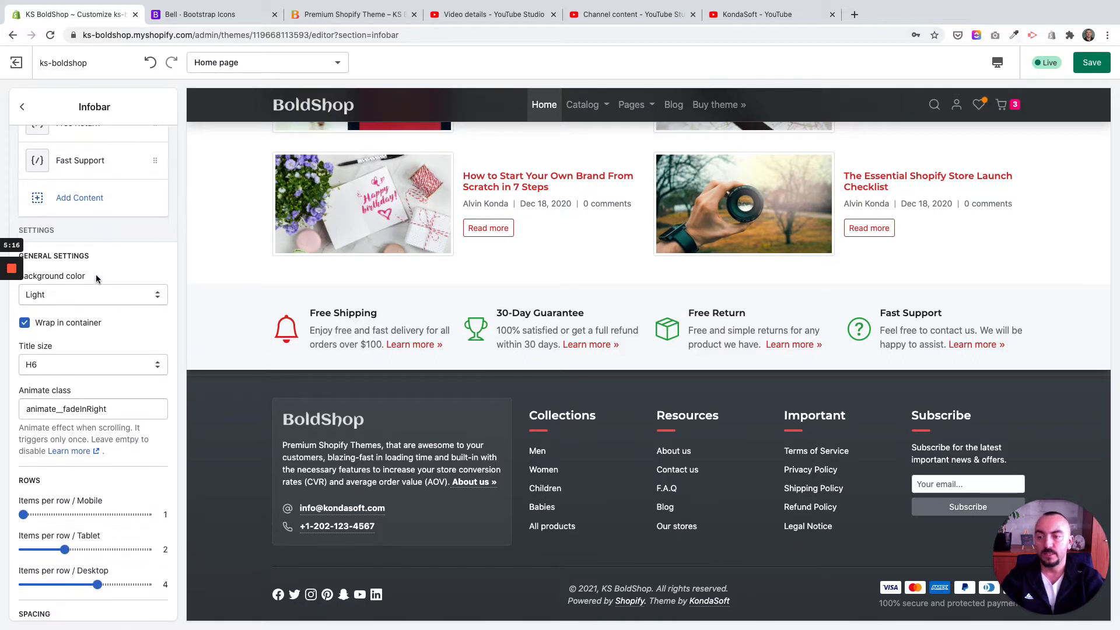
scroll(96, 275, up, 2)
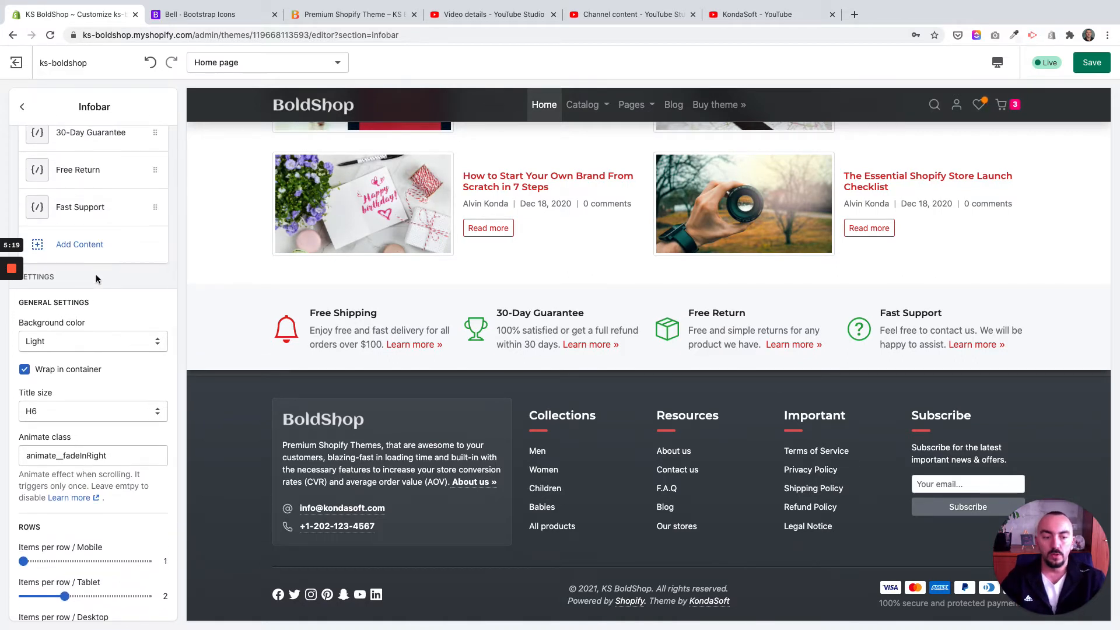
scroll(96, 279, down, 1)
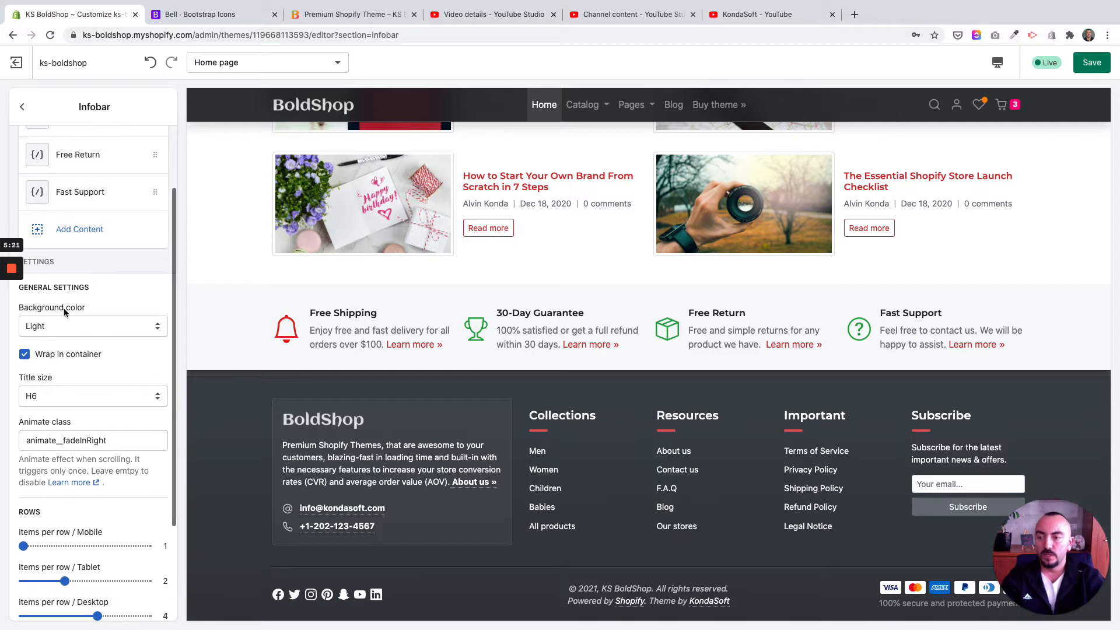
Step: Try the White background color on the Infobar section and view the other background options
click(67, 326)
click(73, 302)
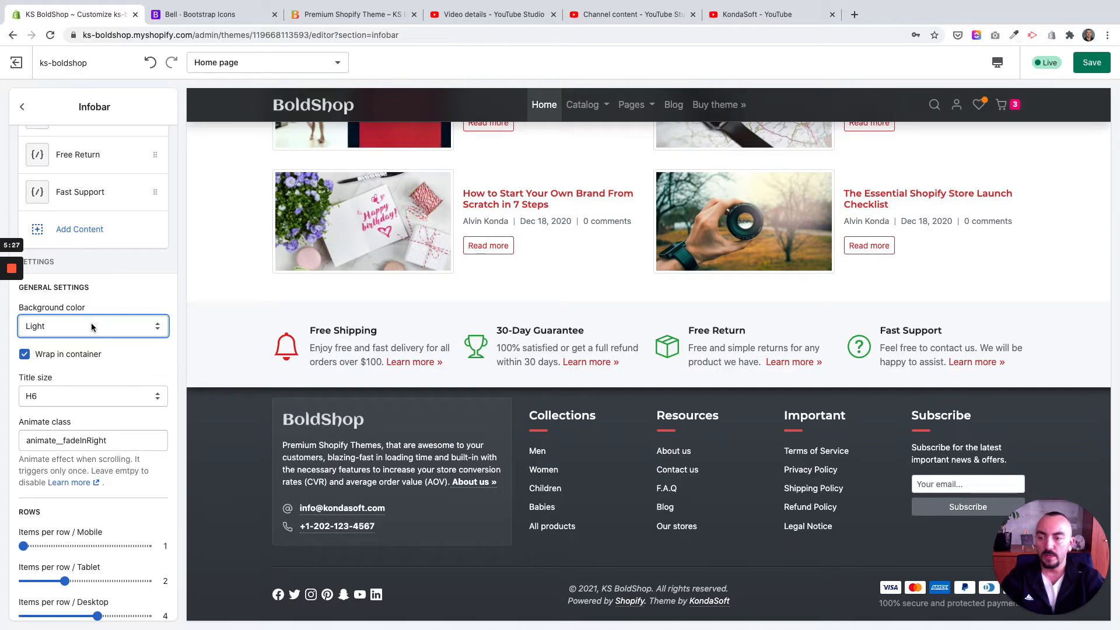
click(91, 323)
click(94, 317)
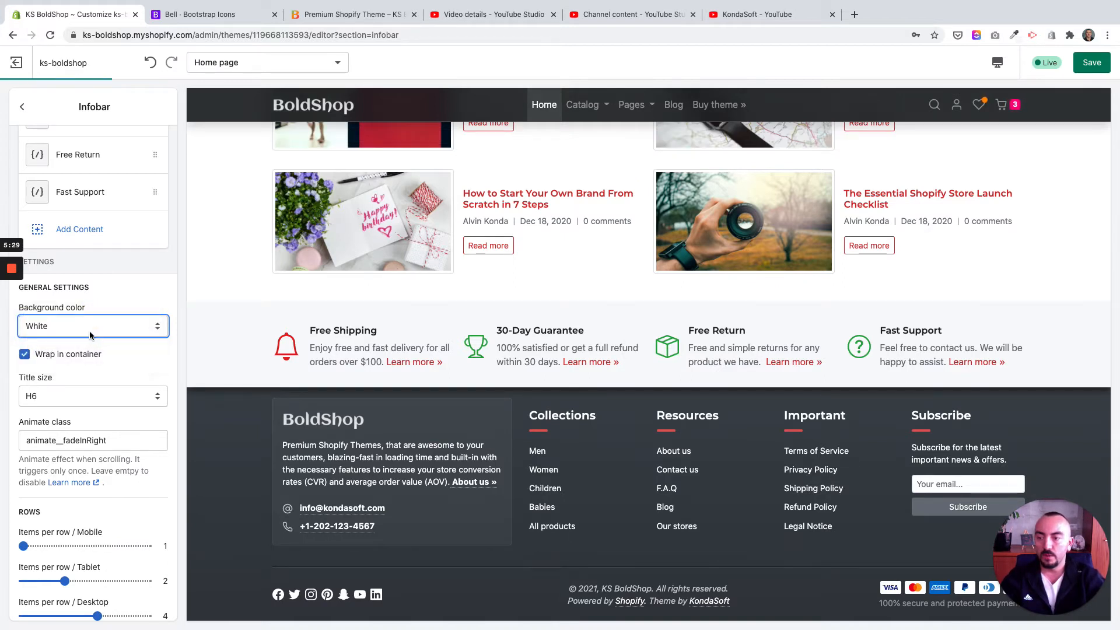
click(91, 334)
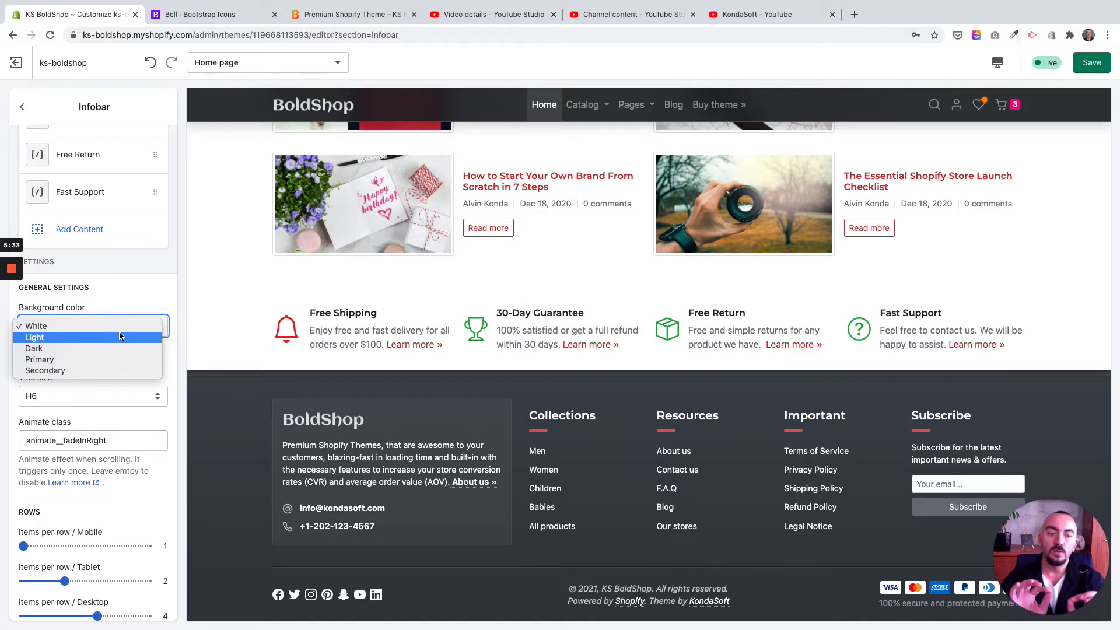
click(457, 301)
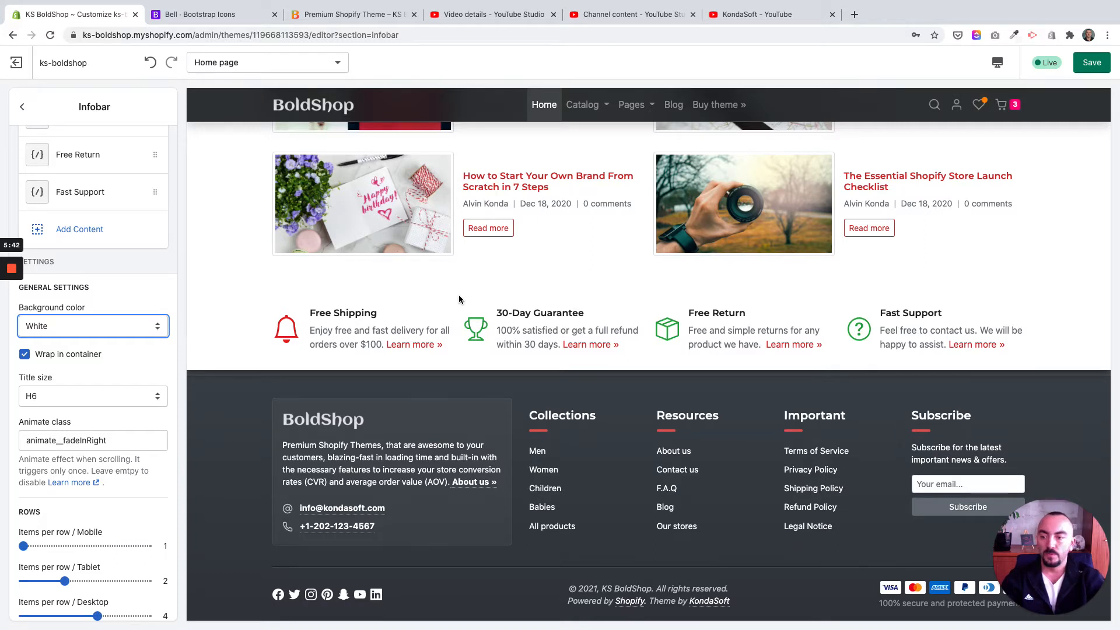
Step: Try the Dark background color on the Infobar section and set it back to Light
click(98, 329)
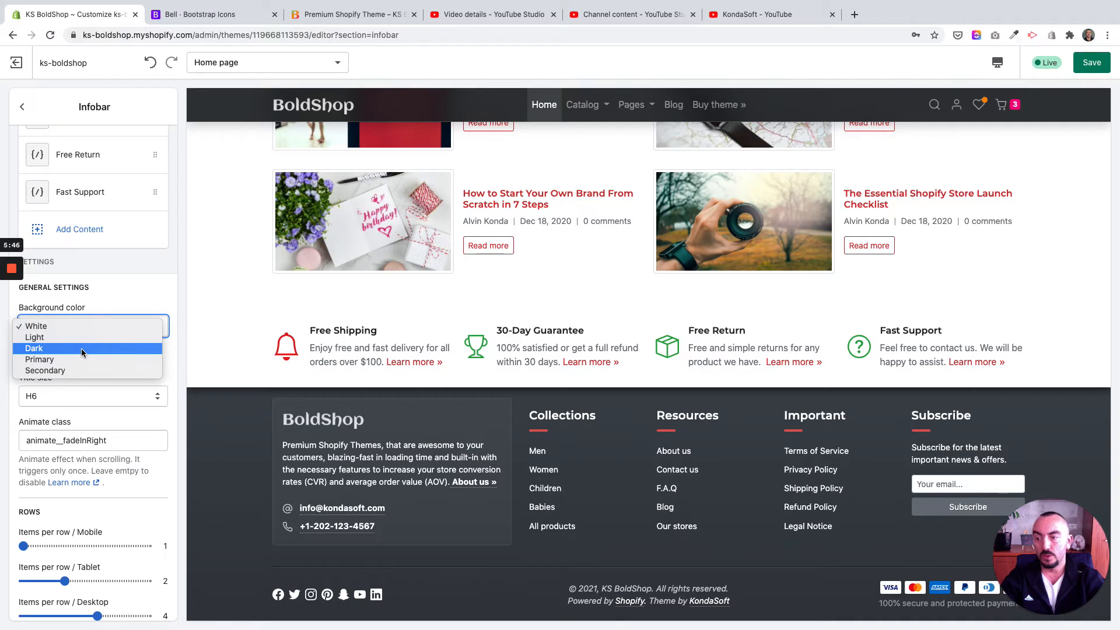
click(82, 348)
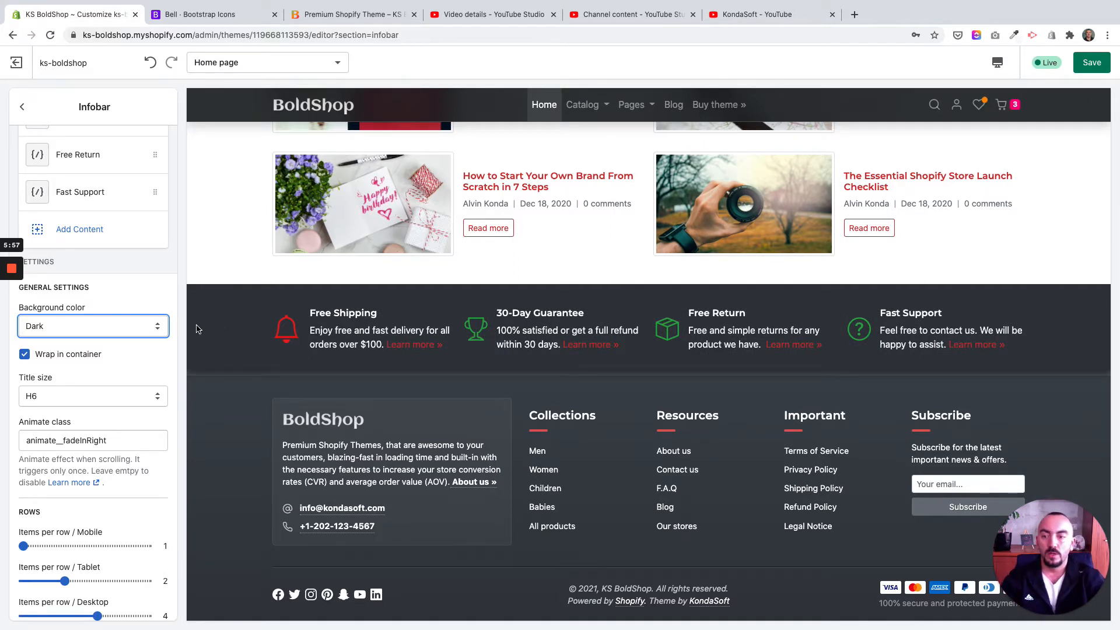
click(81, 326)
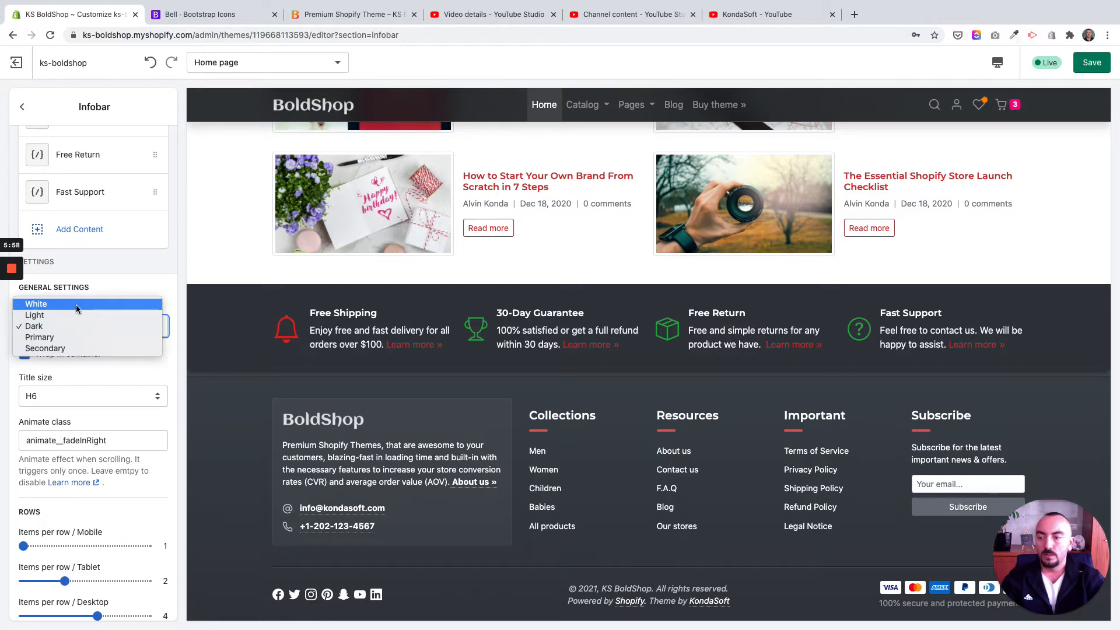
click(74, 314)
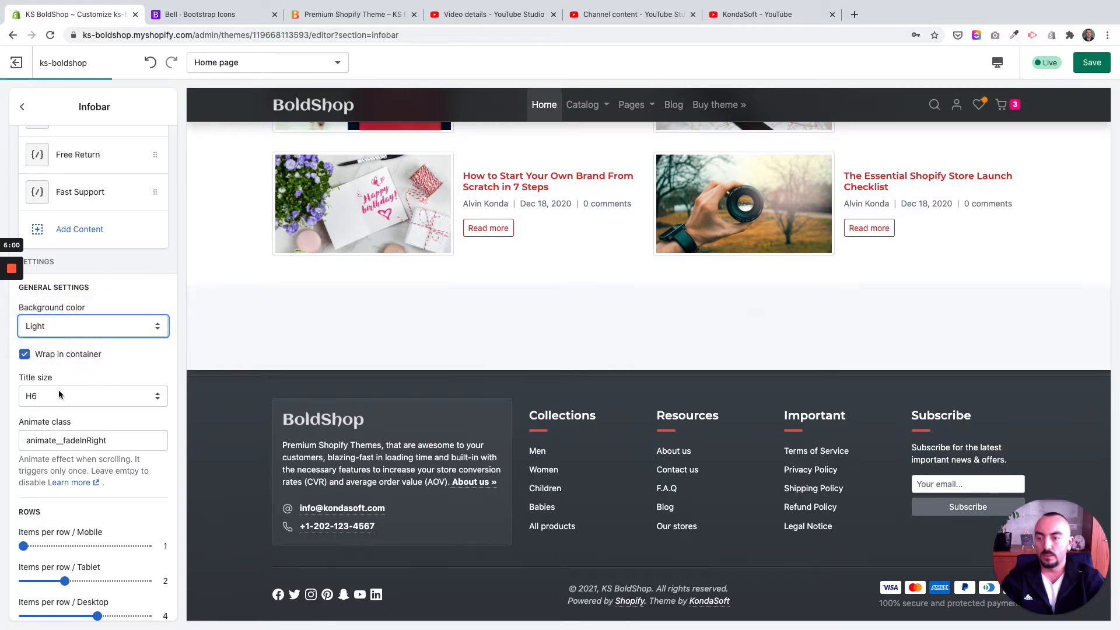
Step: Try the Infobar without wrapping it in a container and turn the container wrap back on
scroll(59, 389, down, 2)
scroll(58, 390, down, 2)
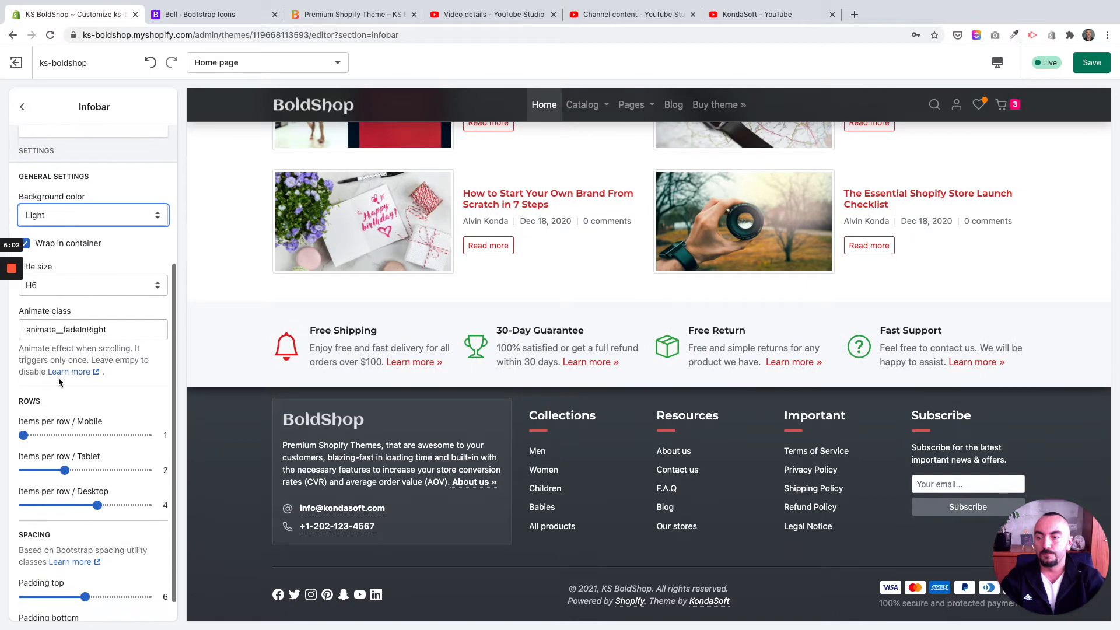
scroll(60, 381, up, 2)
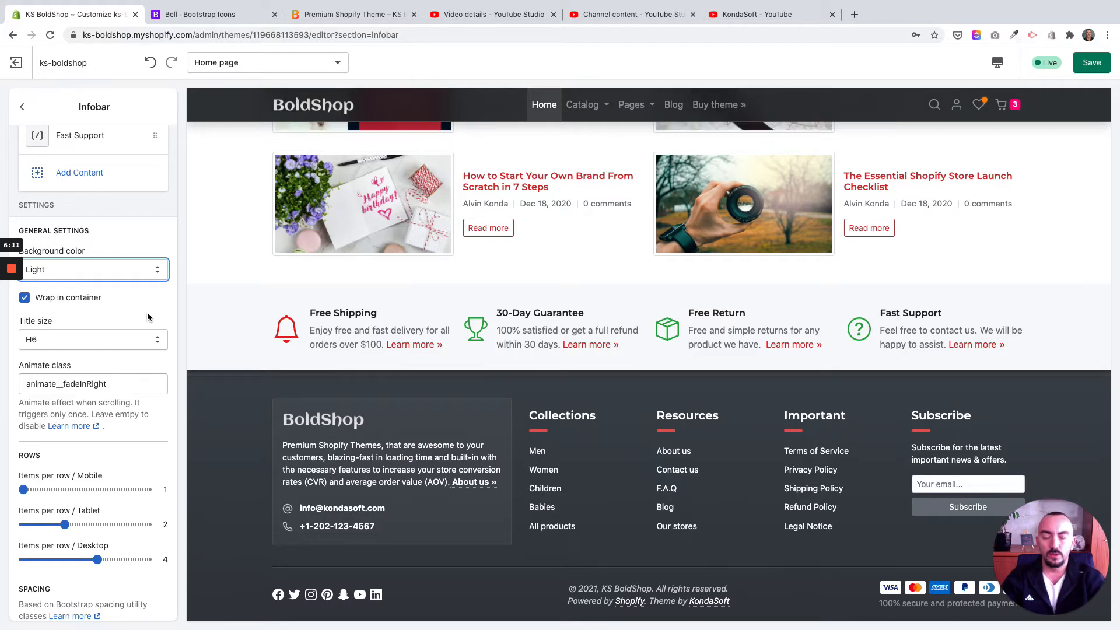
click(43, 300)
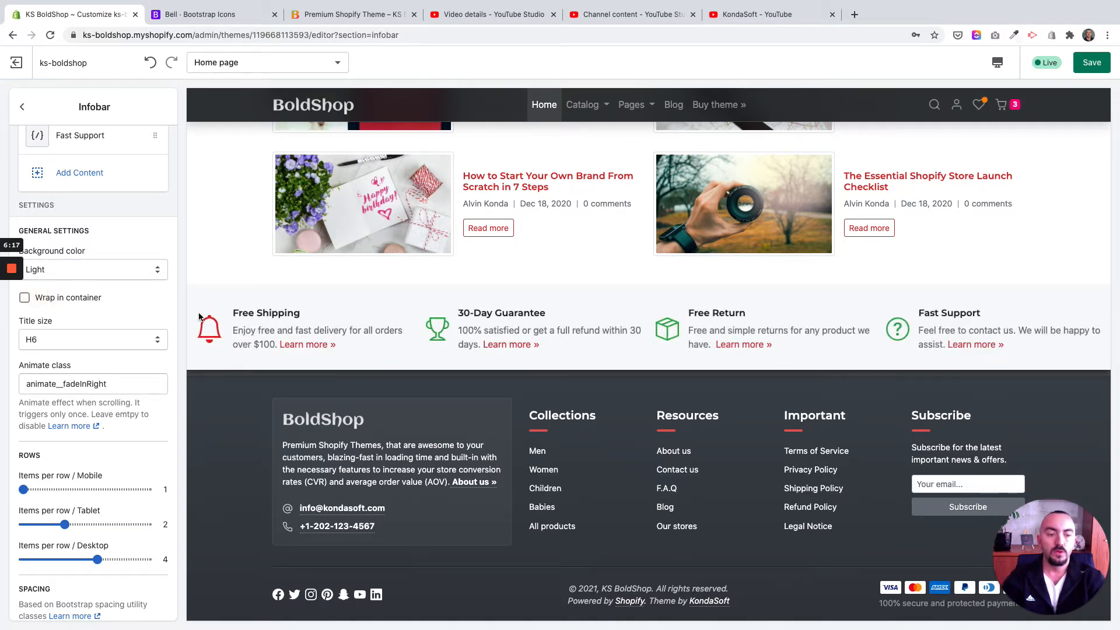
click(58, 298)
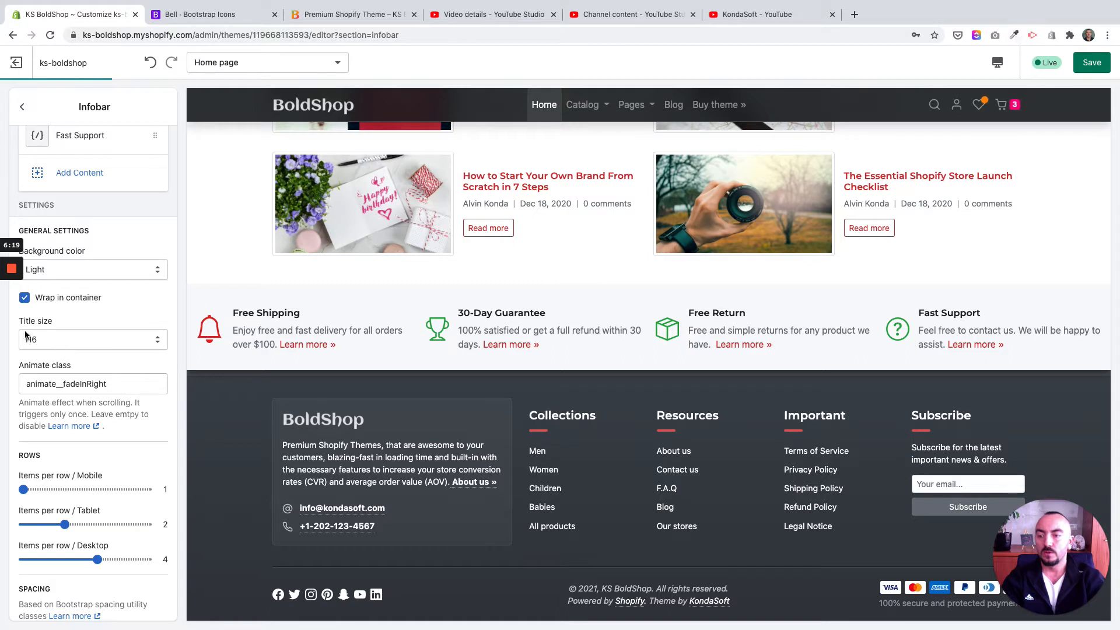
Step: View the title size options available for the Infobar section
click(60, 346)
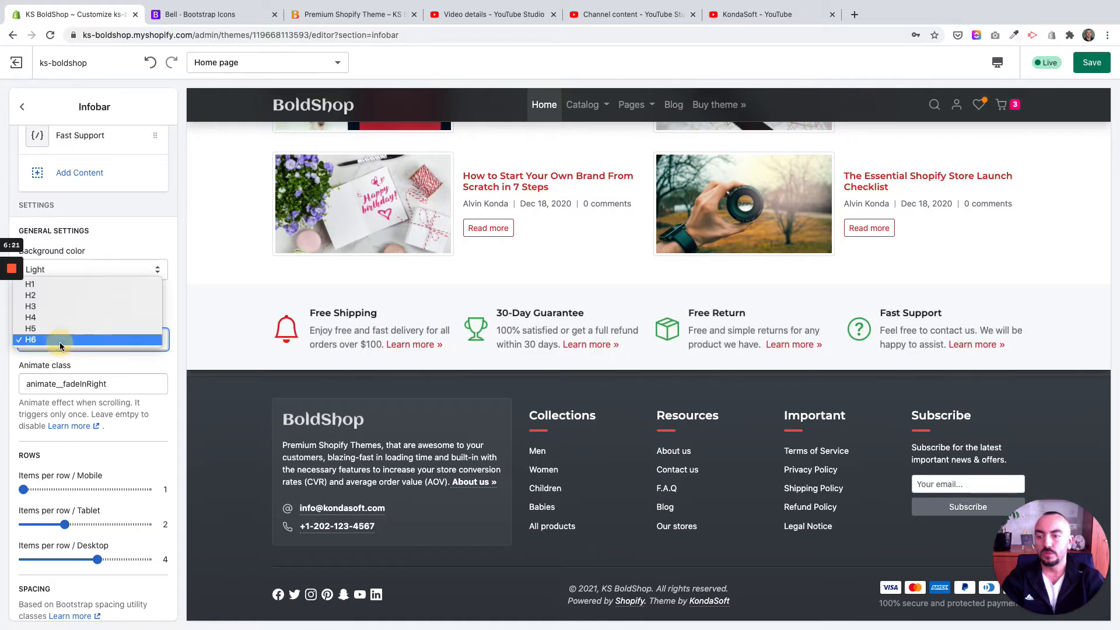
click(116, 362)
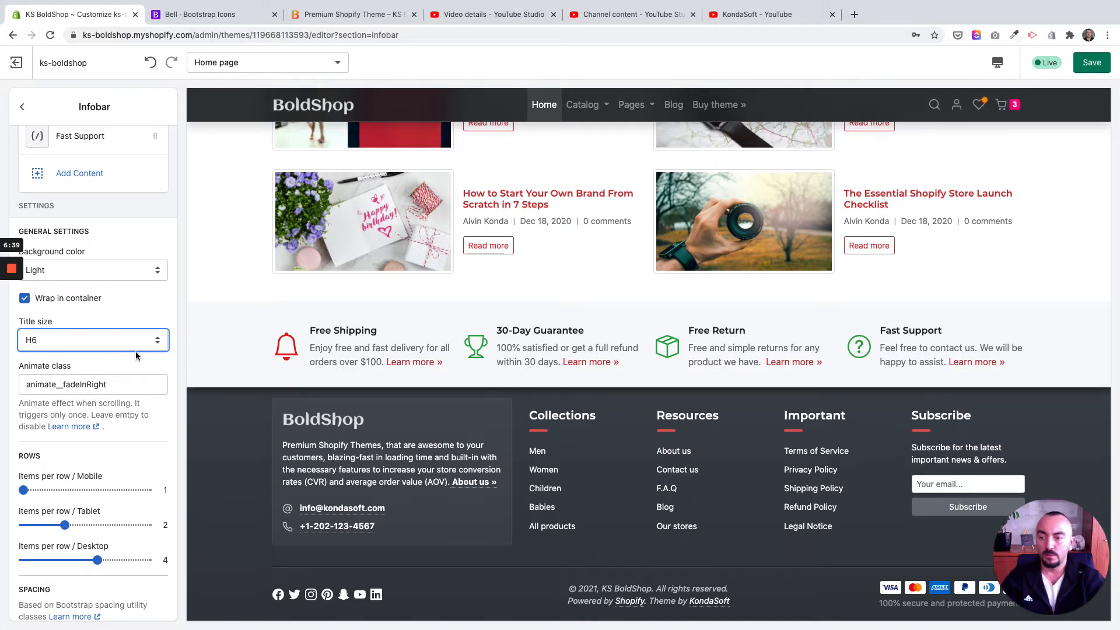
Step: Reload the storefront's home page and watch the Infobar's animation at the page's end, then return to the theme editor
click(200, 18)
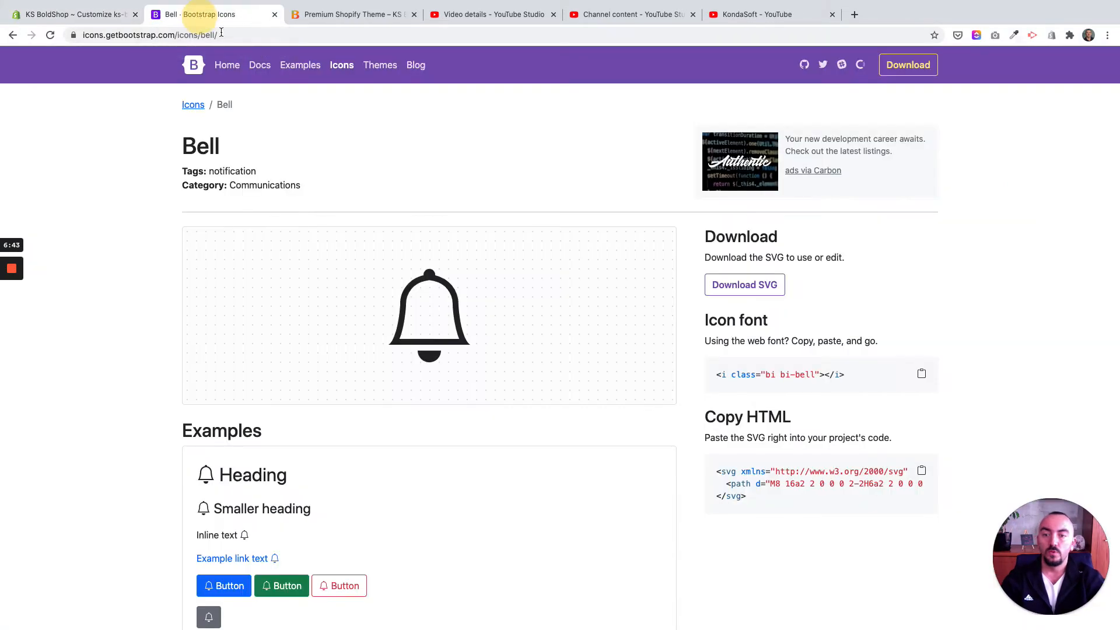
click(83, 16)
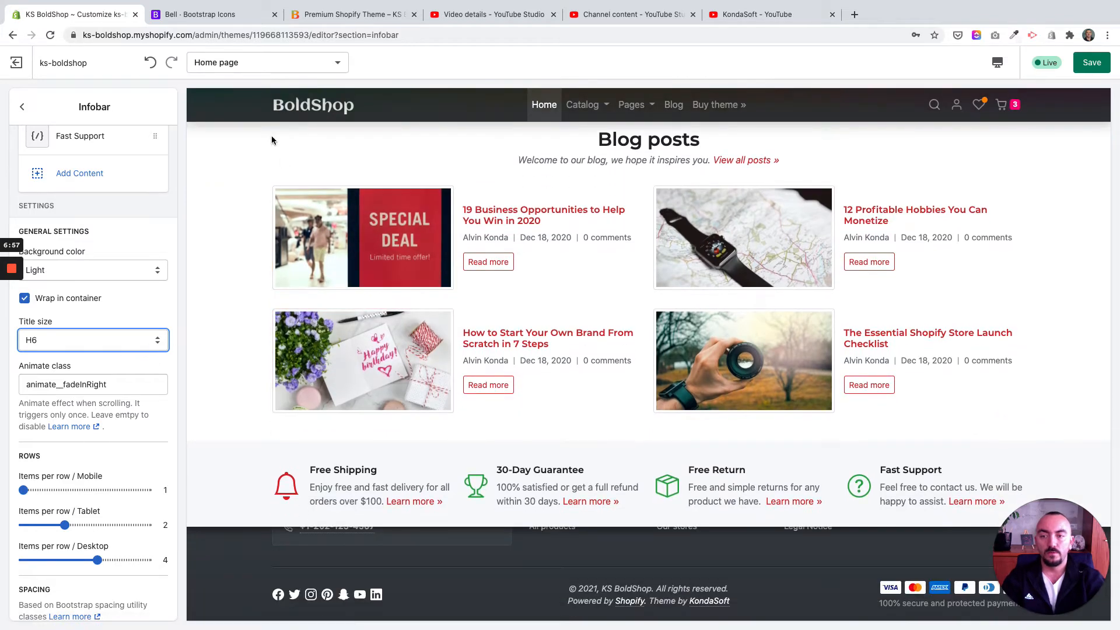
drag(315, 14, 214, 16)
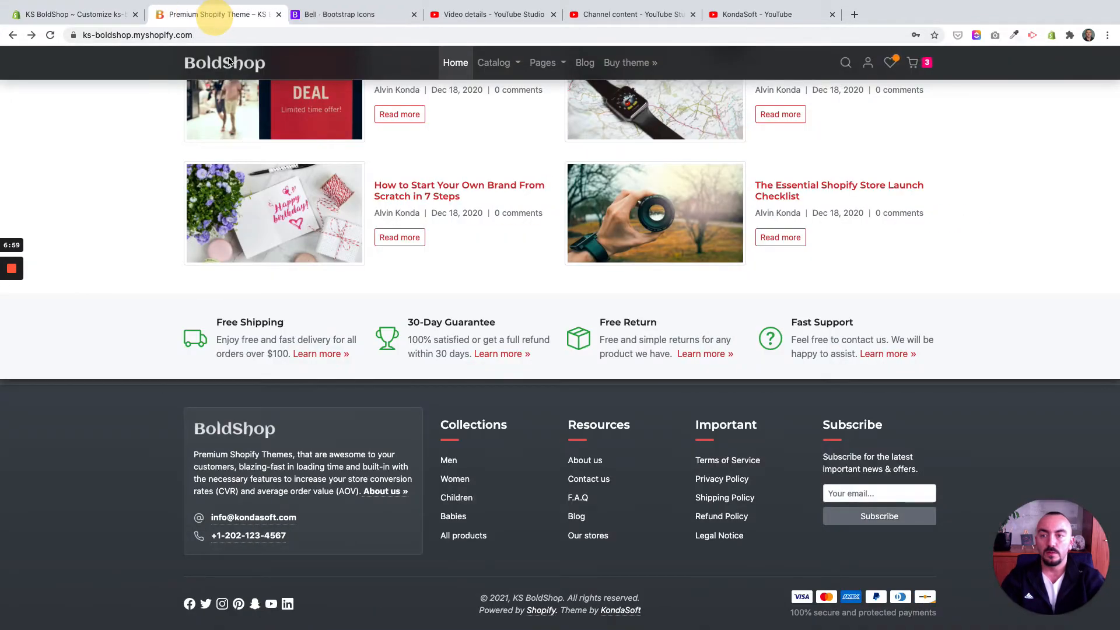
click(228, 62)
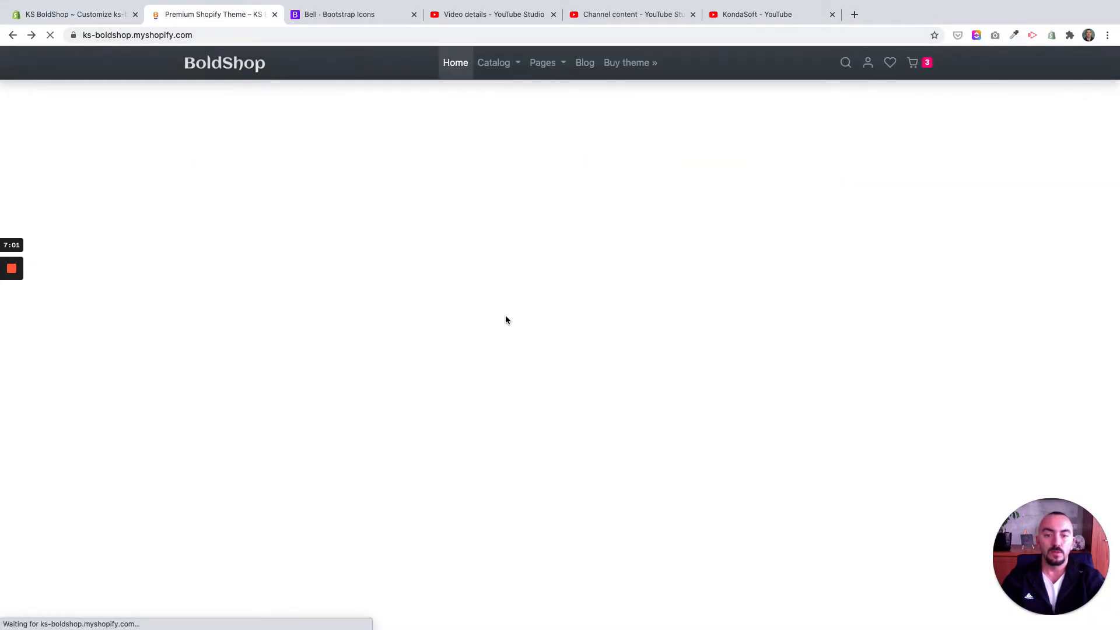
scroll(505, 319, down, 10)
scroll(505, 320, down, 10)
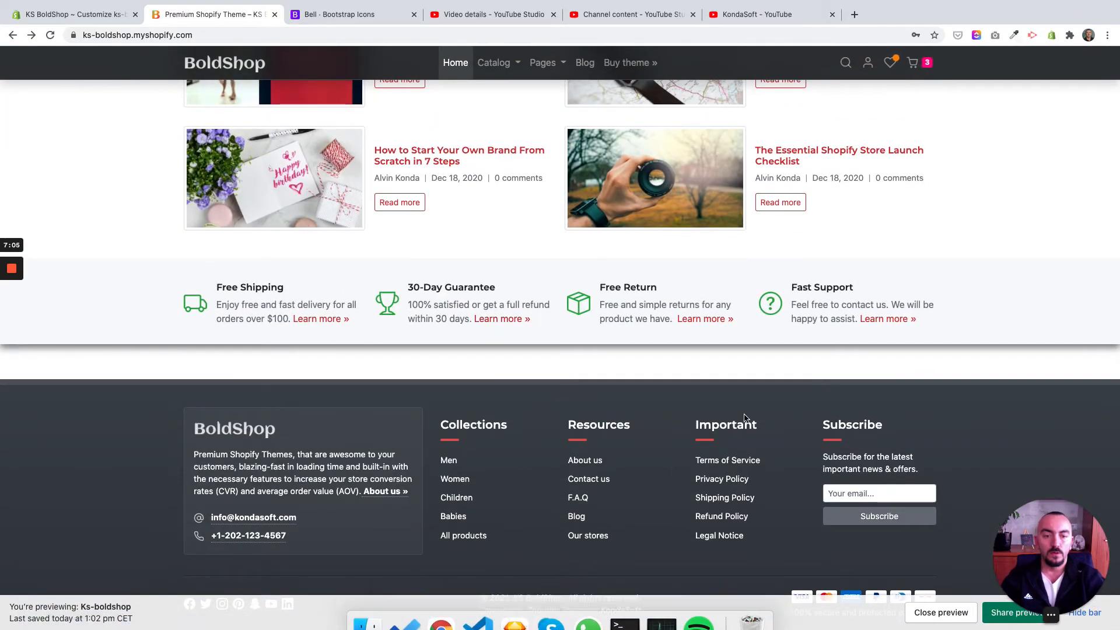
click(76, 14)
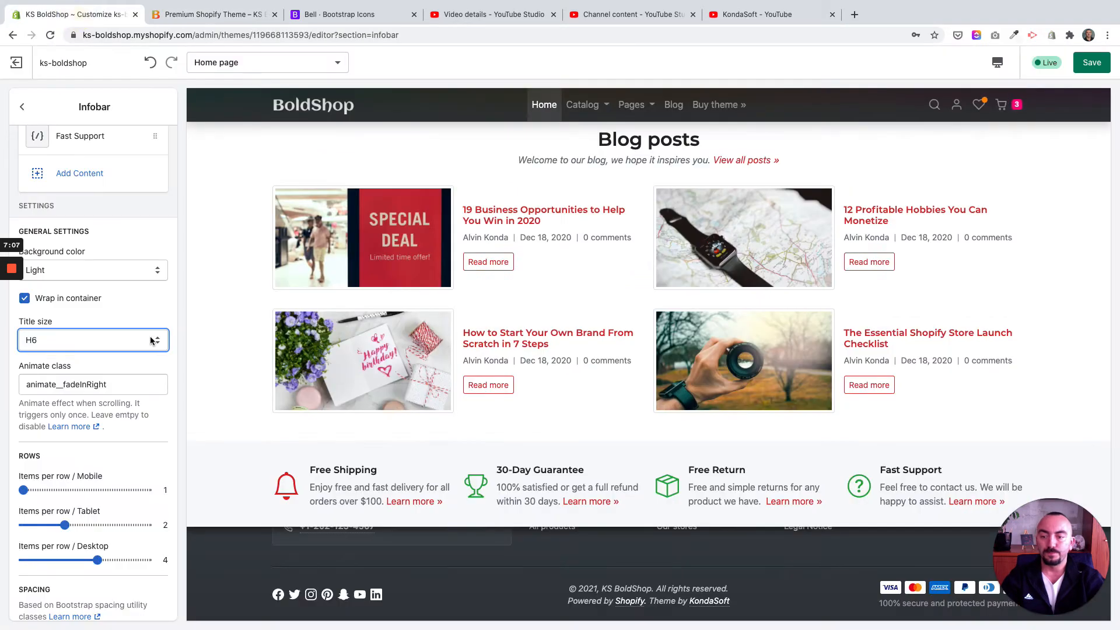
Step: Open the Animate.css reference linked from the animate class setting, view the animation names, and return to the theme editor
click(69, 426)
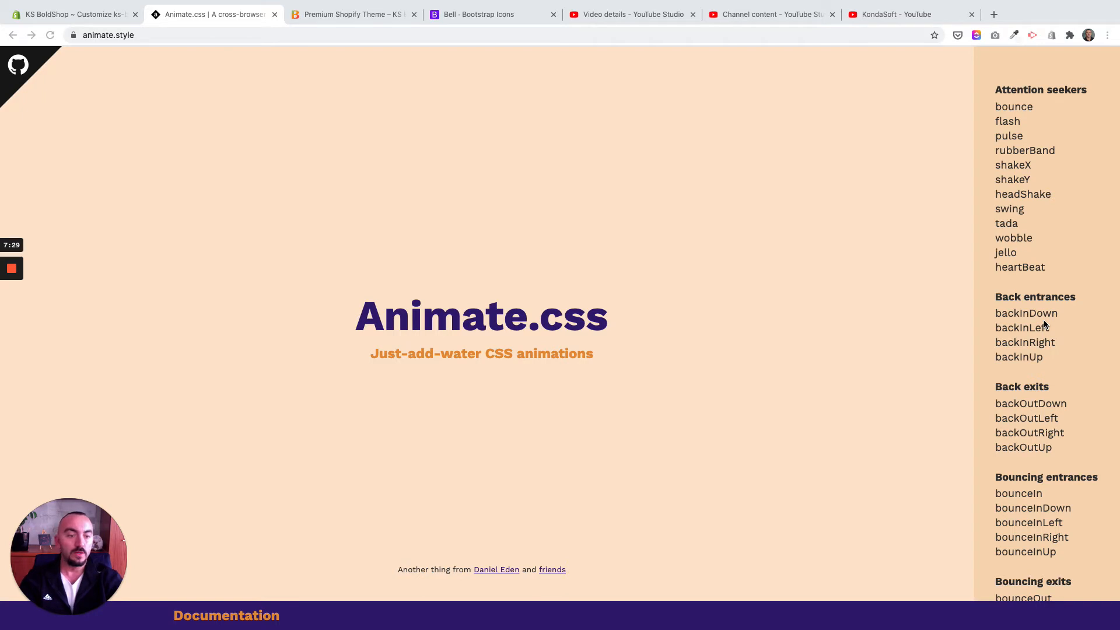
scroll(1044, 324, down, 2)
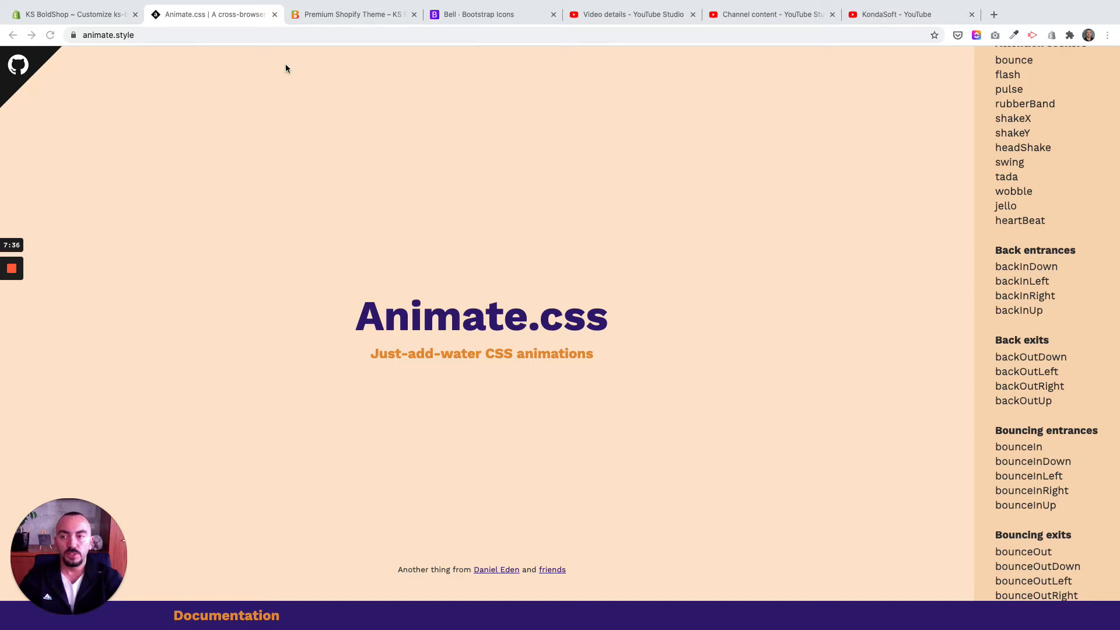
click(36, 15)
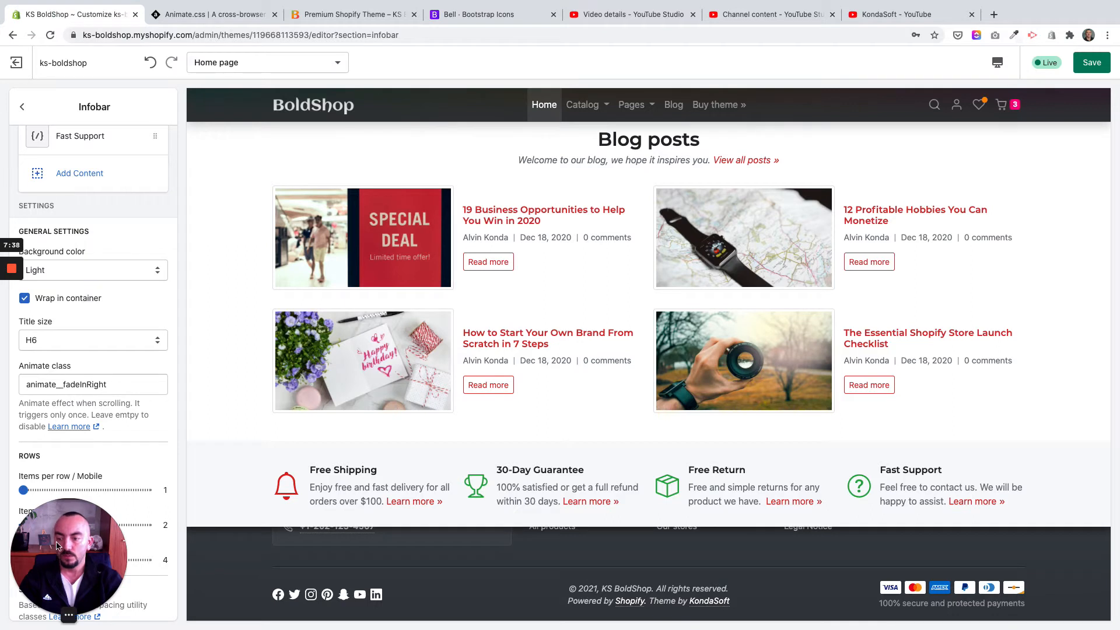
Step: Preview the Infobar in the Mobile view to examine its items-per-row layout
scroll(122, 514, down, 3)
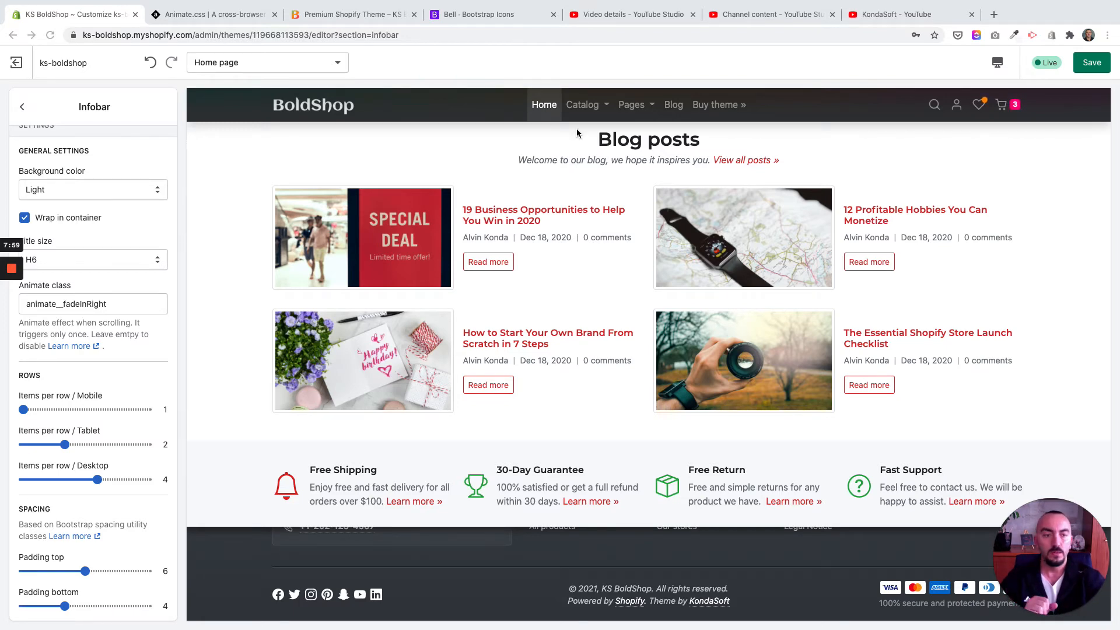
click(997, 62)
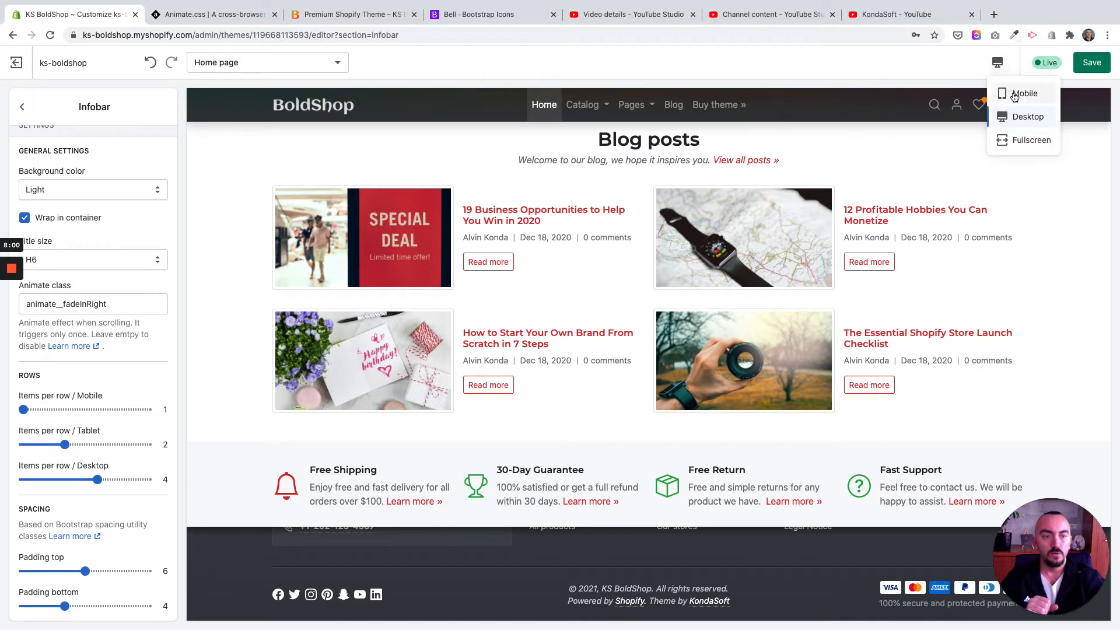
click(1014, 94)
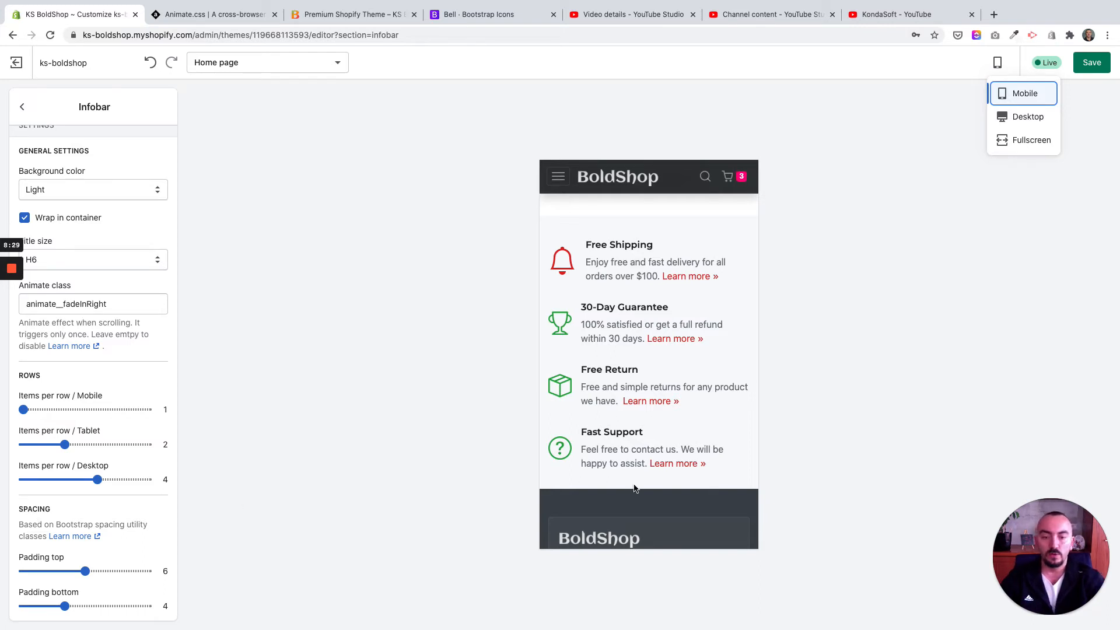
scroll(634, 487, down, 6)
scroll(630, 487, up, 5)
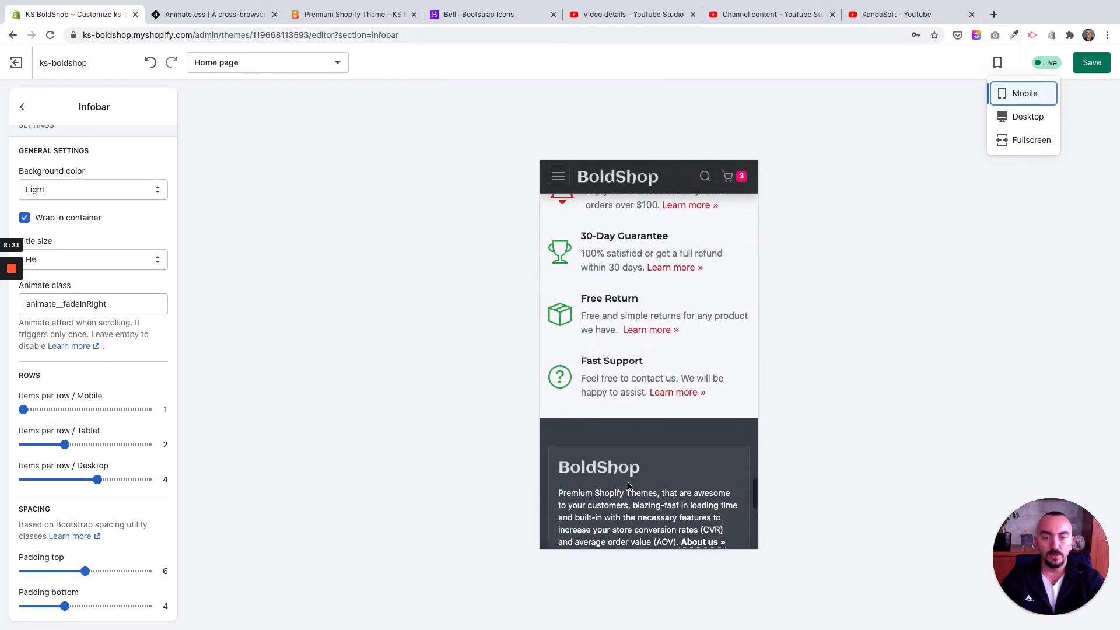
scroll(628, 485, up, 2)
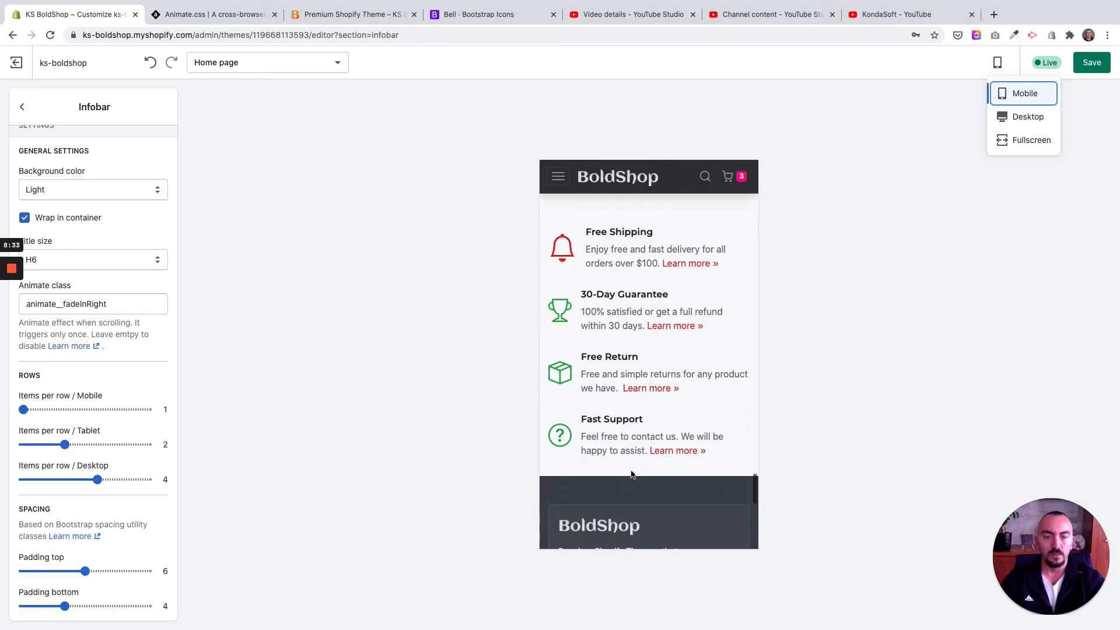
Step: Preview the Infobar in the Fullscreen view and switch the preview back to Desktop
click(1032, 140)
scroll(612, 350, down, 5)
scroll(613, 350, up, 1)
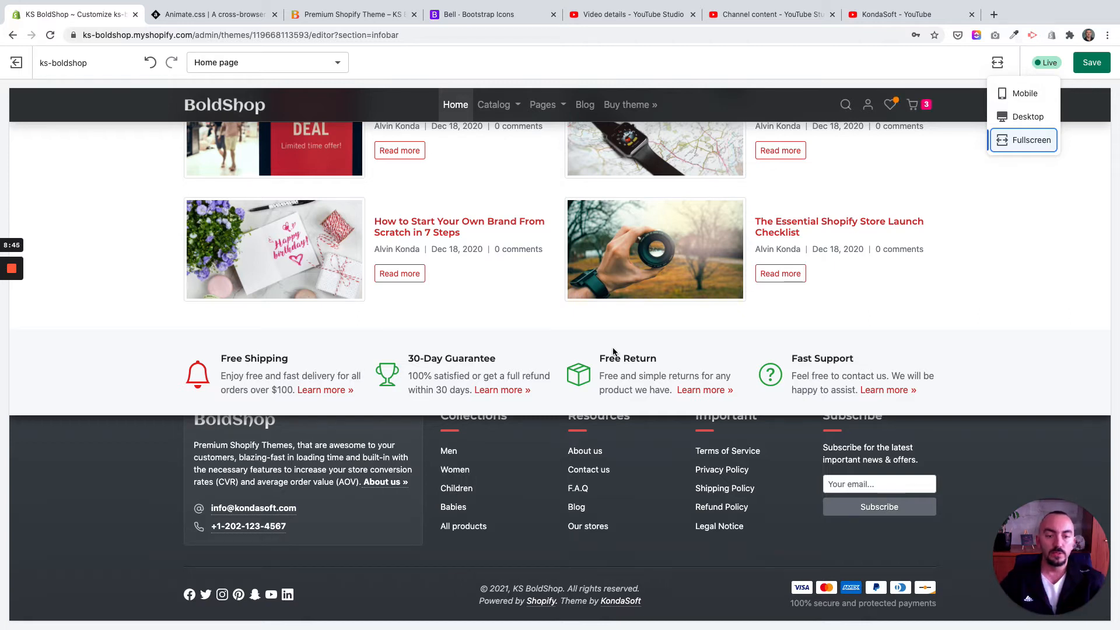
scroll(609, 350, down, 1)
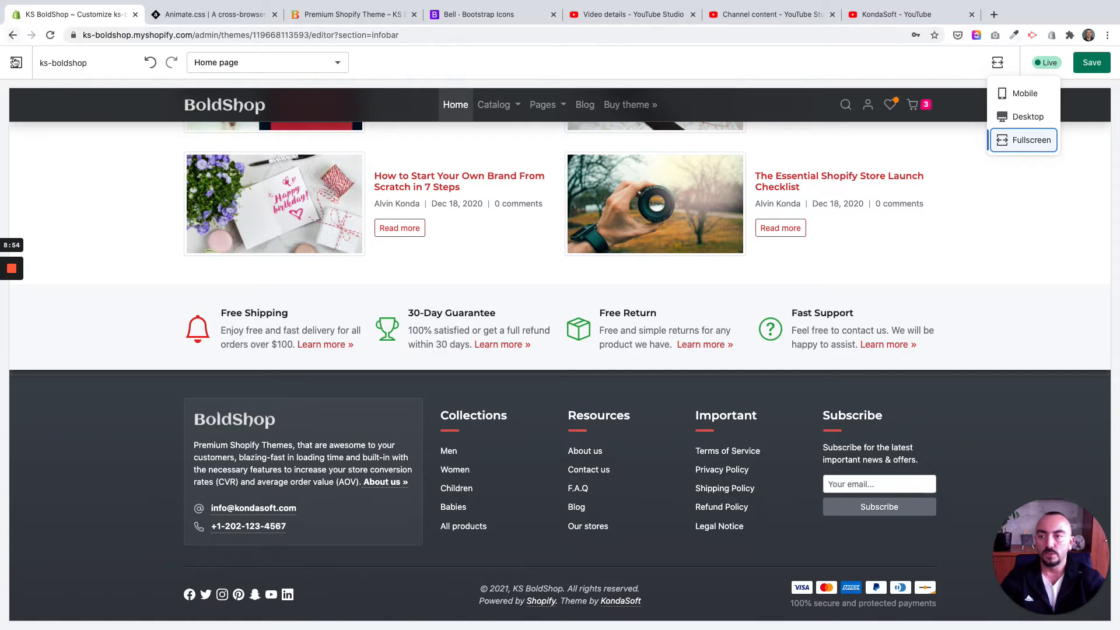
click(1023, 115)
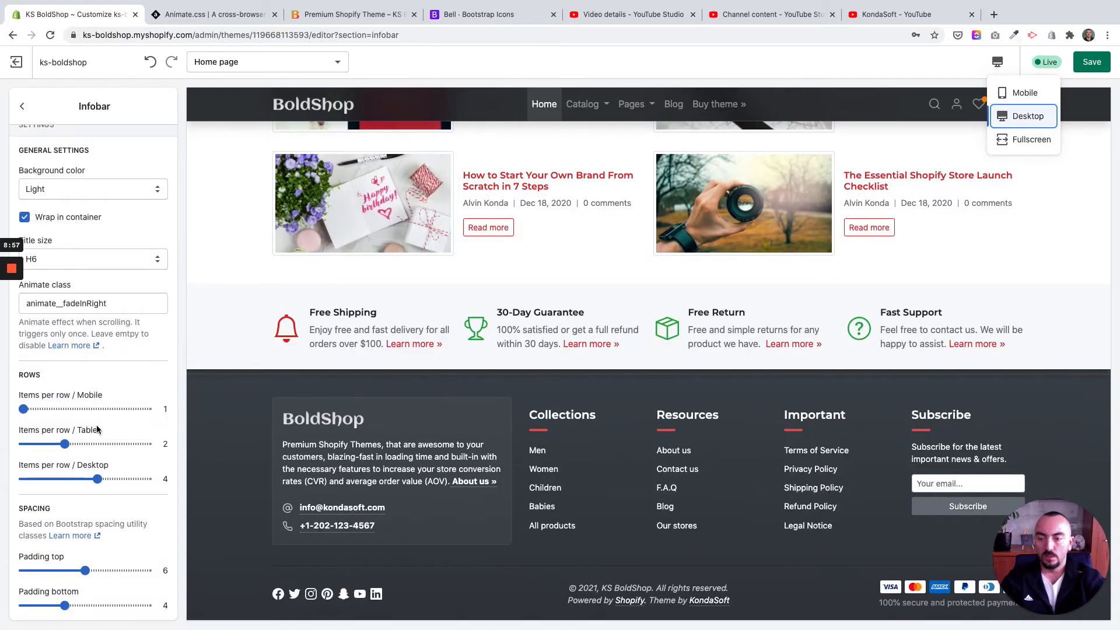
Step: Leave the Infobar settings and open the Footer section for editing
scroll(100, 411, up, 4)
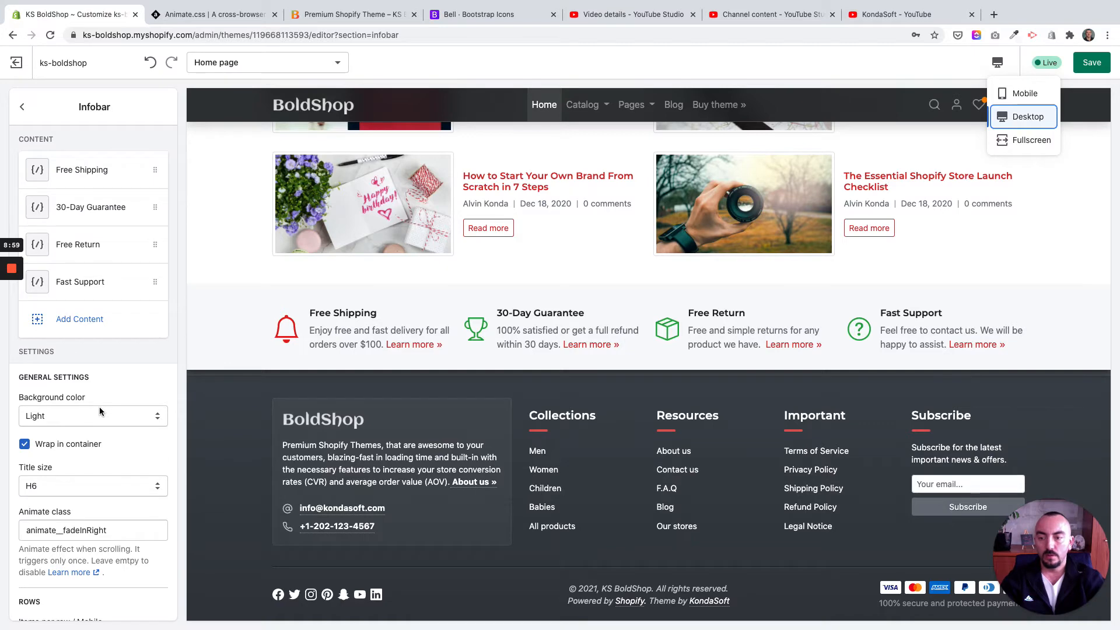
scroll(100, 411, down, 4)
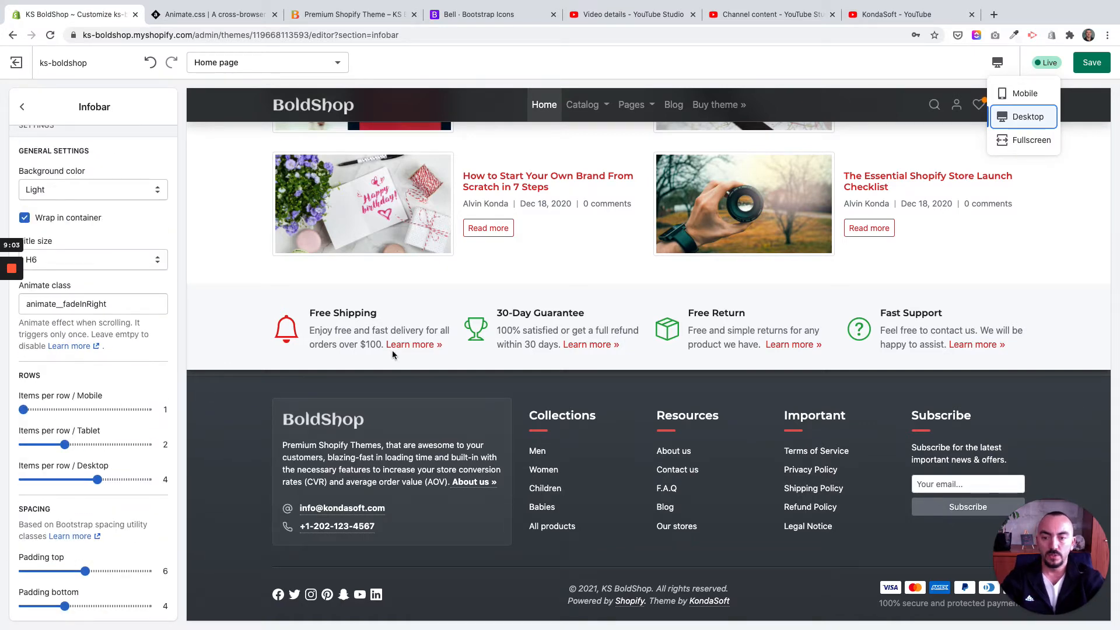
click(23, 107)
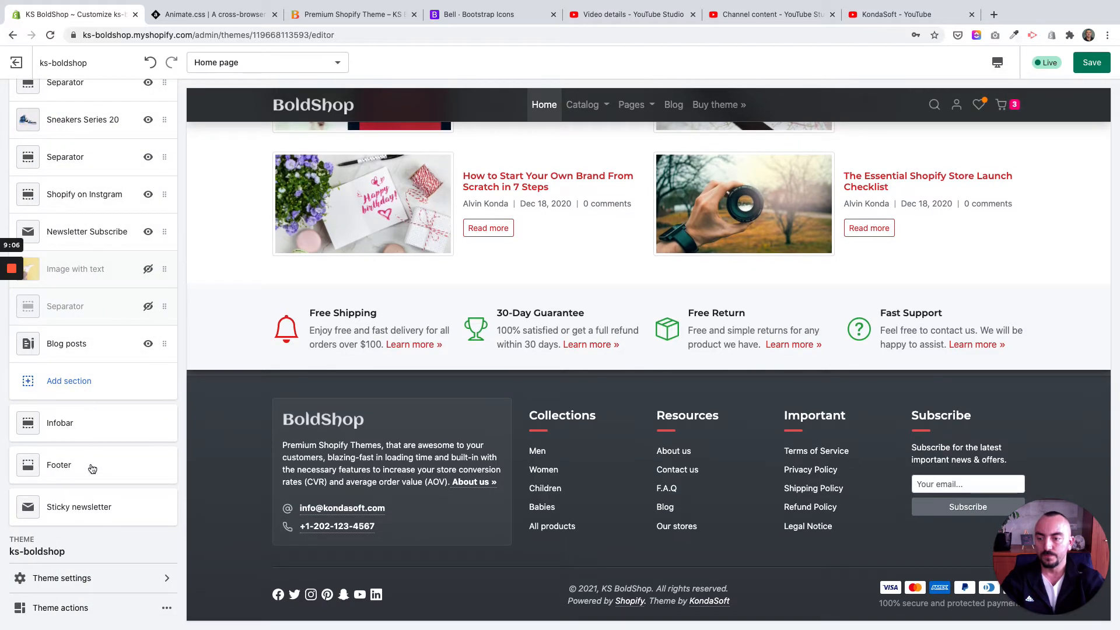
click(92, 468)
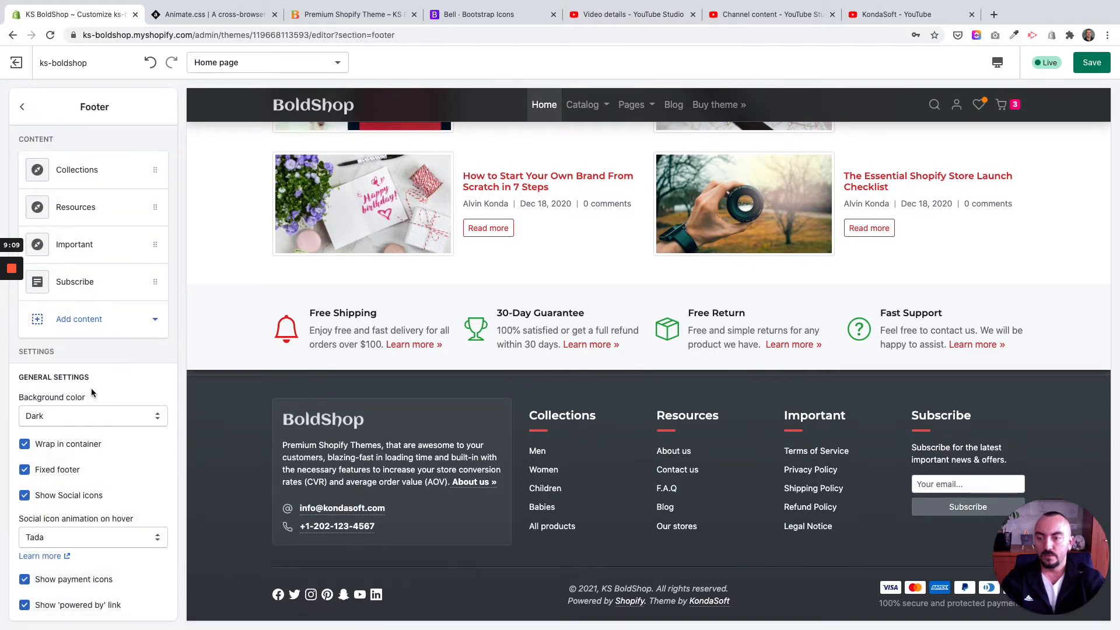
Step: Review the Footer section's content blocks, general settings and About us settings
scroll(91, 387, down, 5)
scroll(91, 387, down, 5)
scroll(91, 387, up, 10)
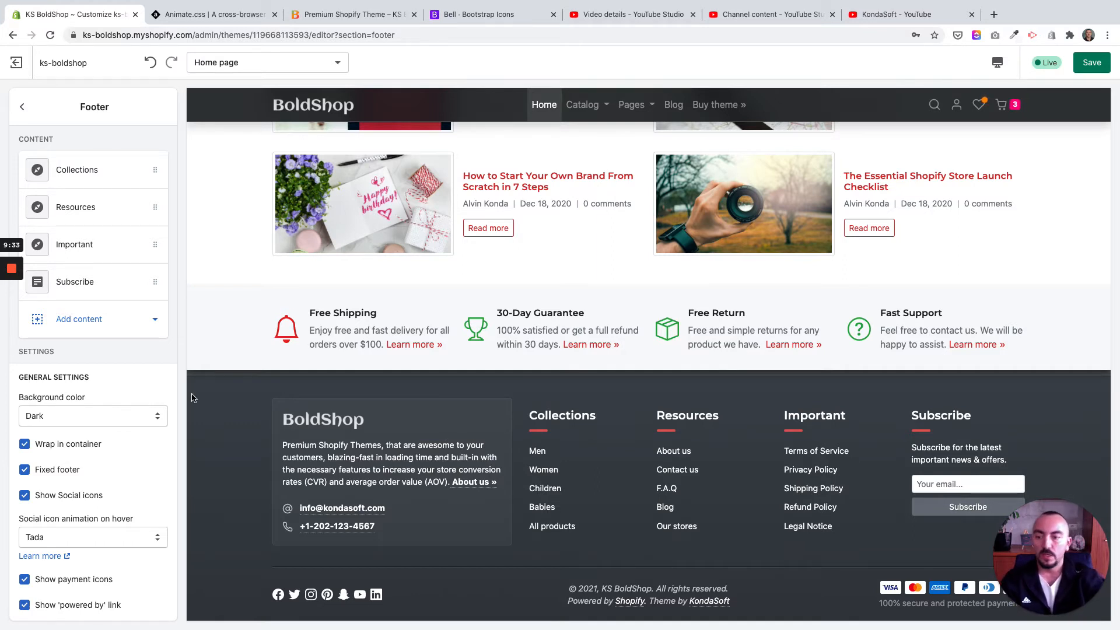
scroll(71, 437, down, 2)
scroll(71, 437, down, 10)
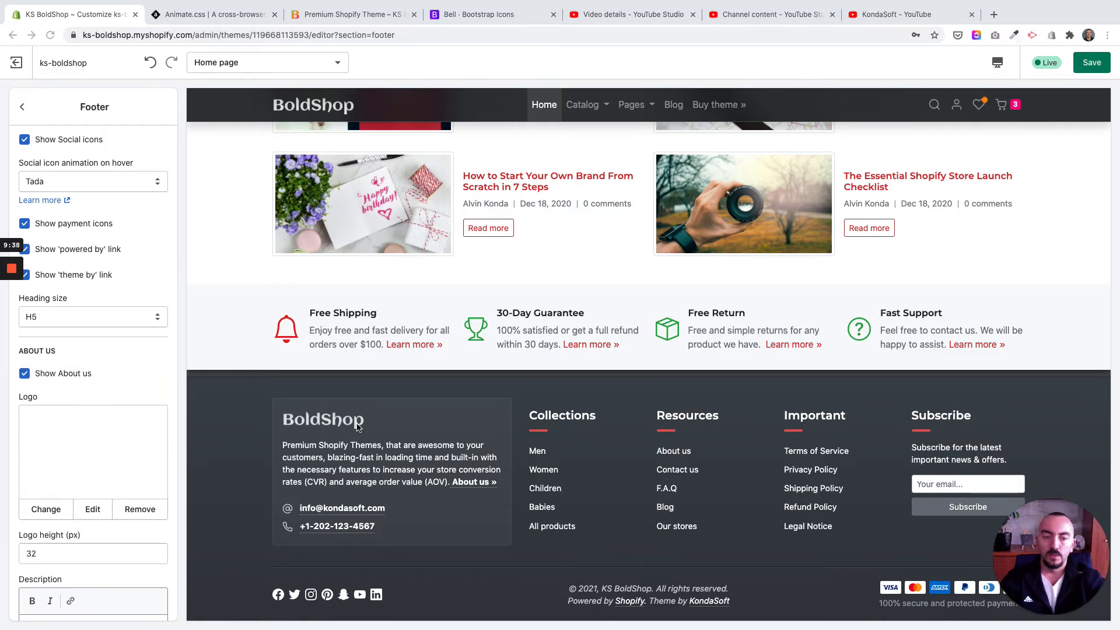
scroll(41, 408, up, 10)
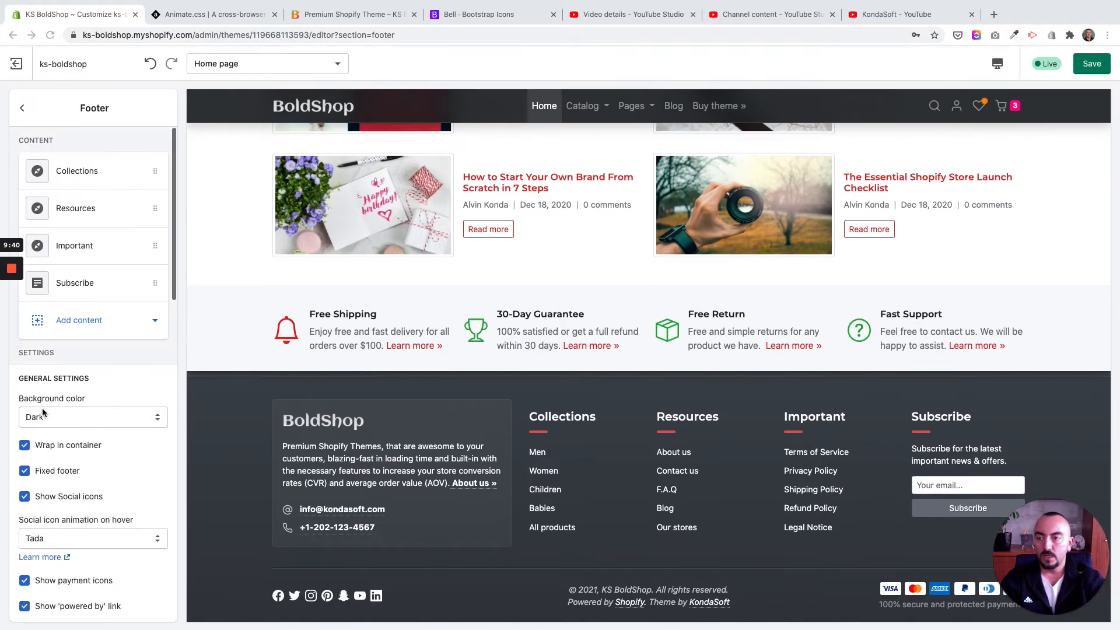
Step: View the Collections block's menu and title settings and the content types that can be added to the footer
click(60, 175)
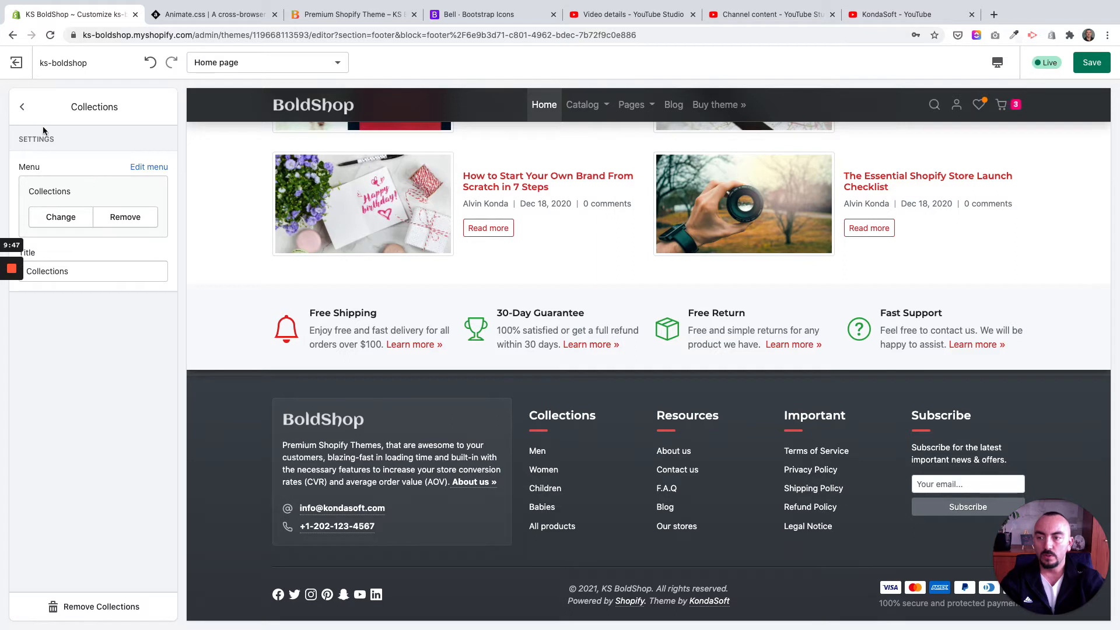
click(22, 106)
click(139, 322)
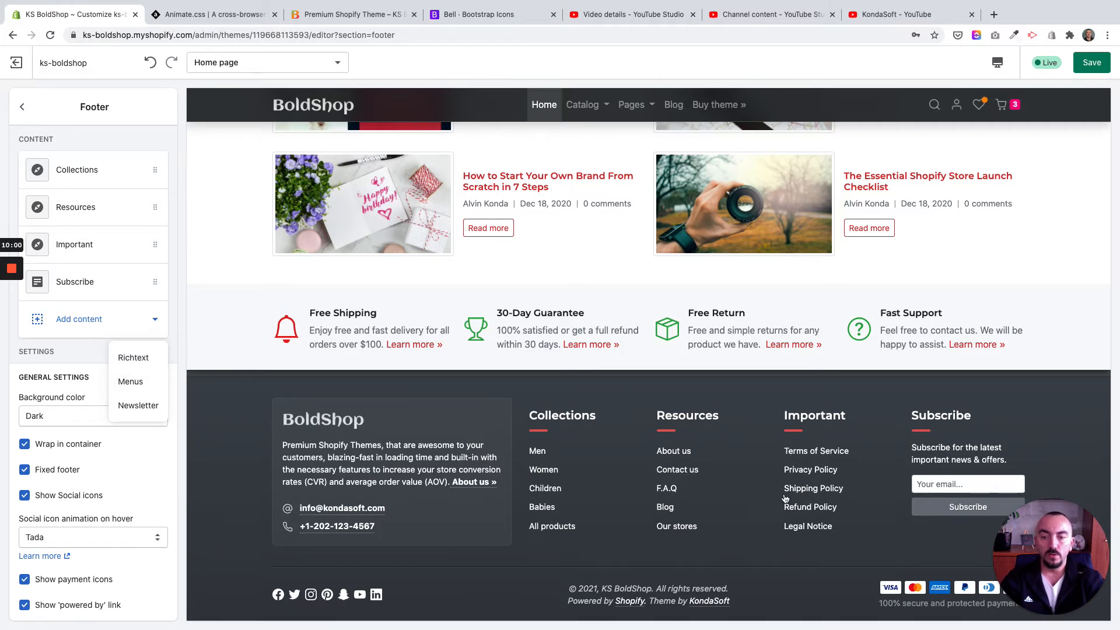
click(610, 389)
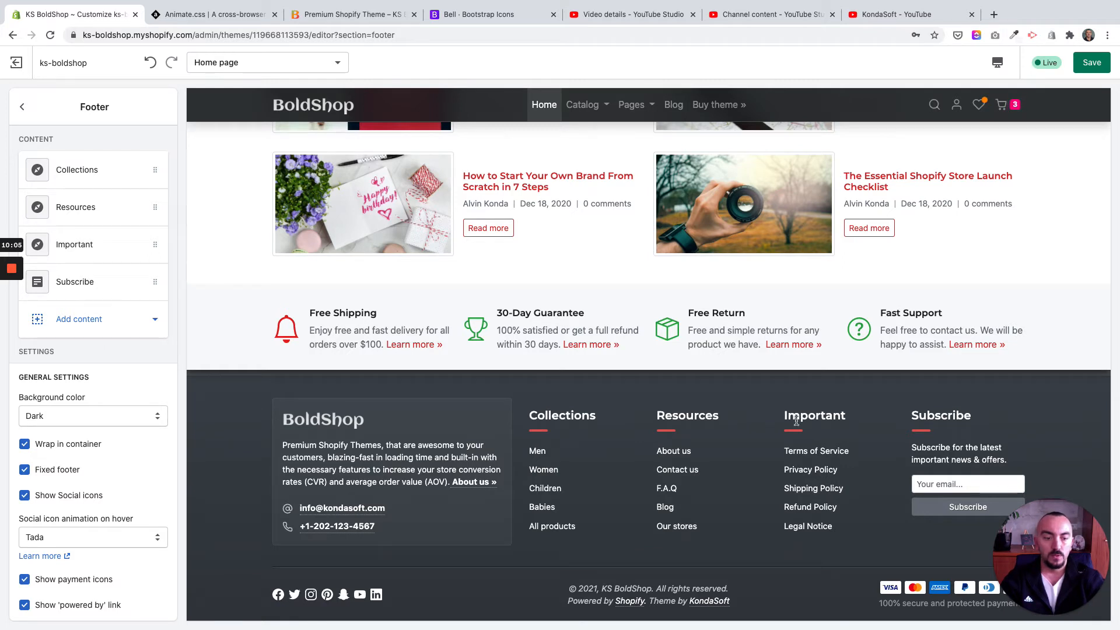
Step: Compare the footer's Collections, Resources, Important and Subscribe columns with the available Menus and Newsletter content types
click(549, 417)
click(725, 413)
click(822, 418)
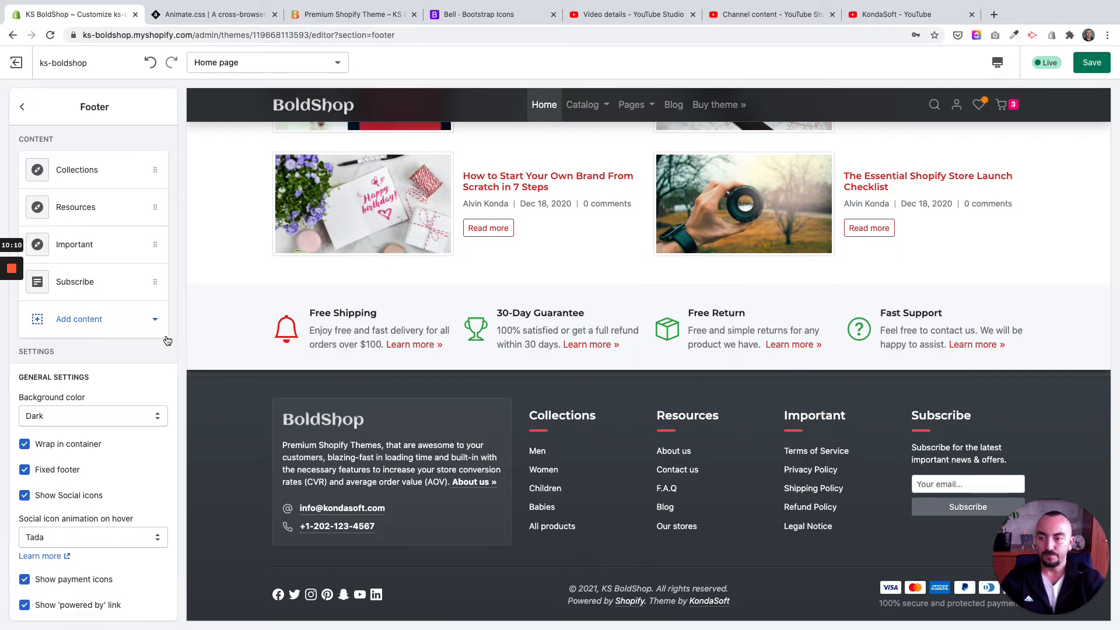
click(155, 319)
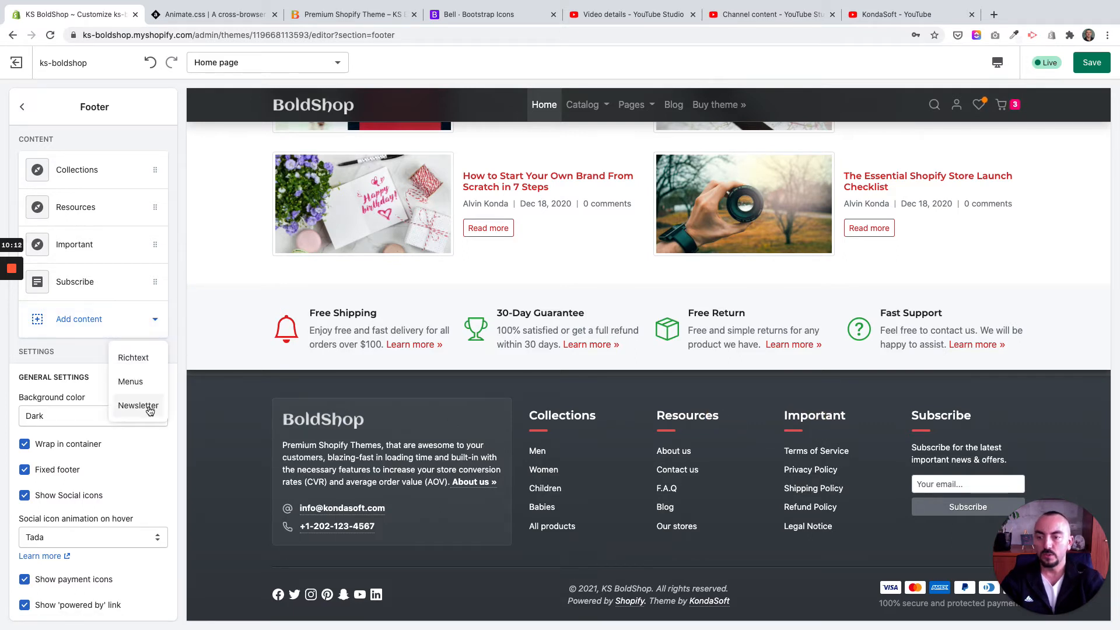
click(955, 407)
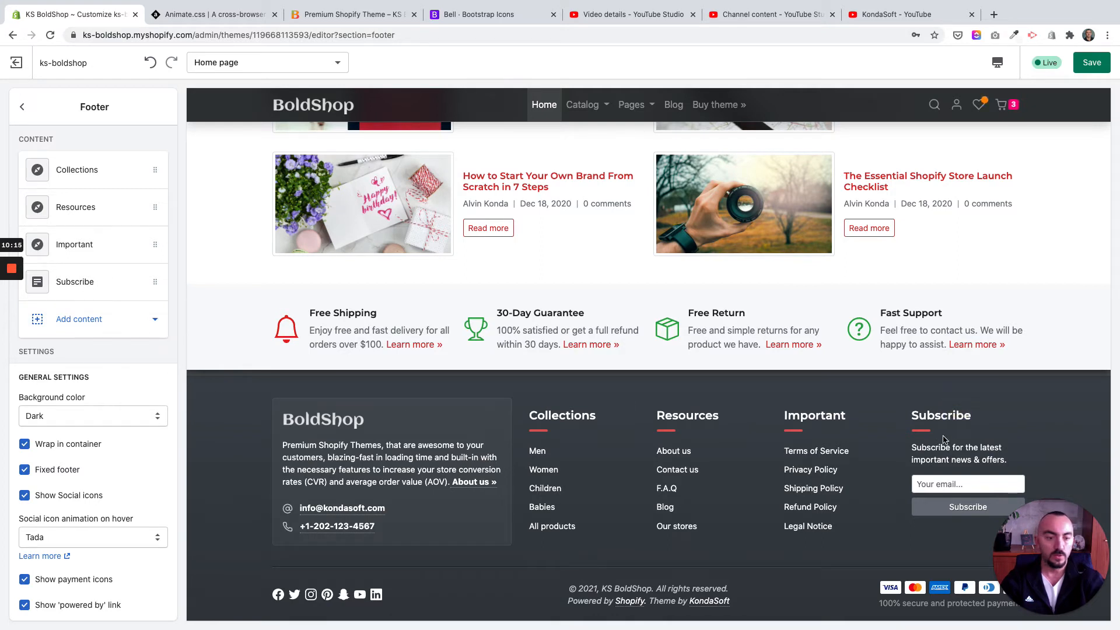
drag(949, 417, 963, 419)
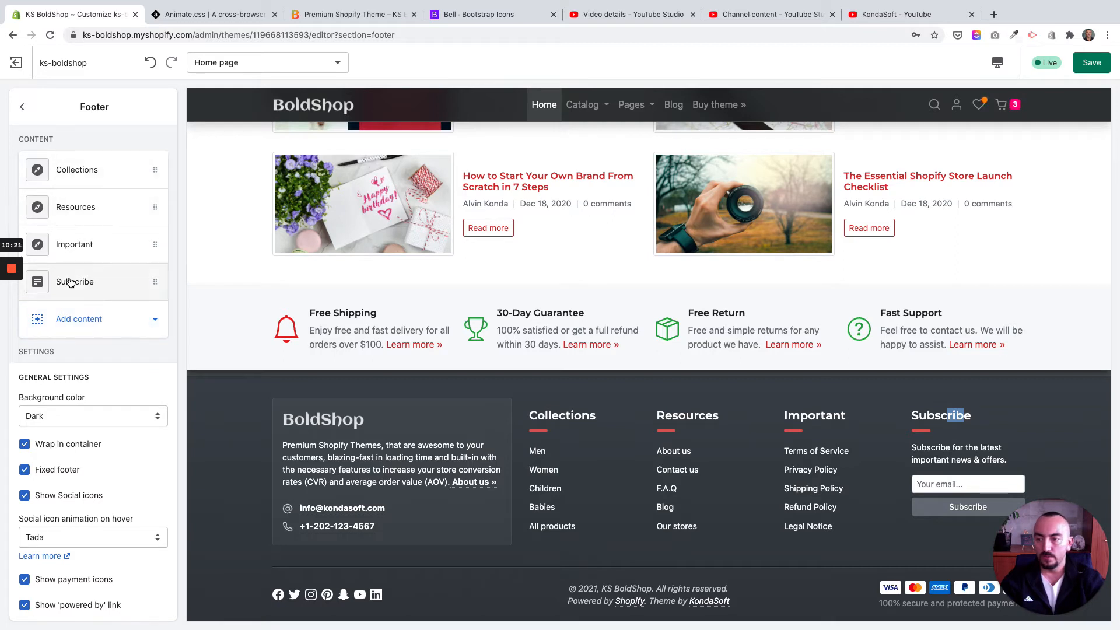
Step: Set the Footer section's background color to the Custom gradient
scroll(70, 283, down, 1)
scroll(78, 324, down, 1)
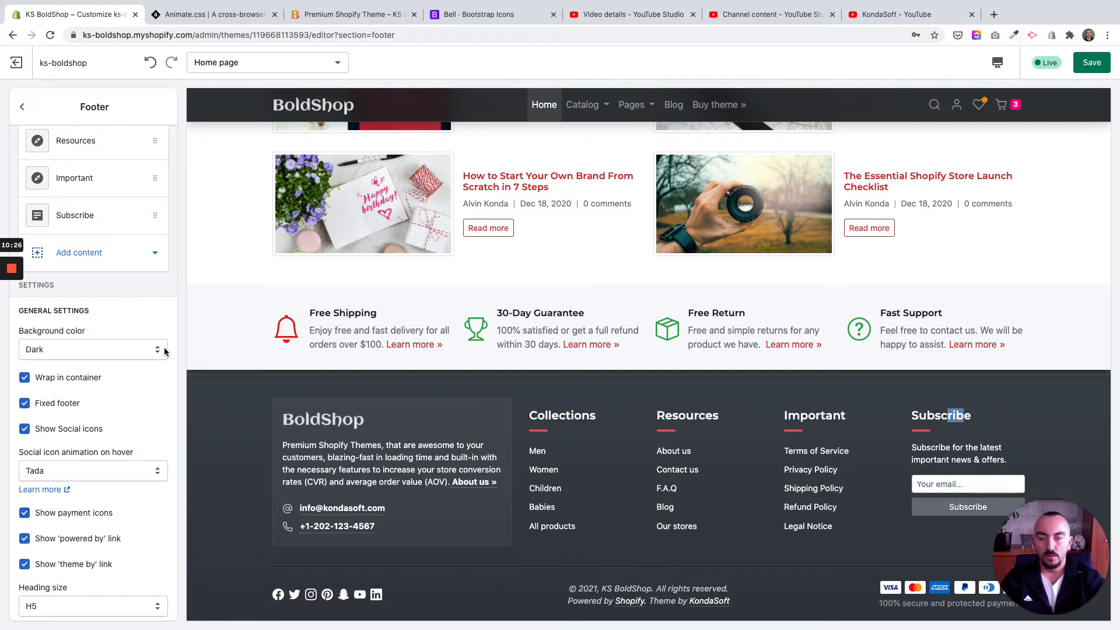
click(150, 351)
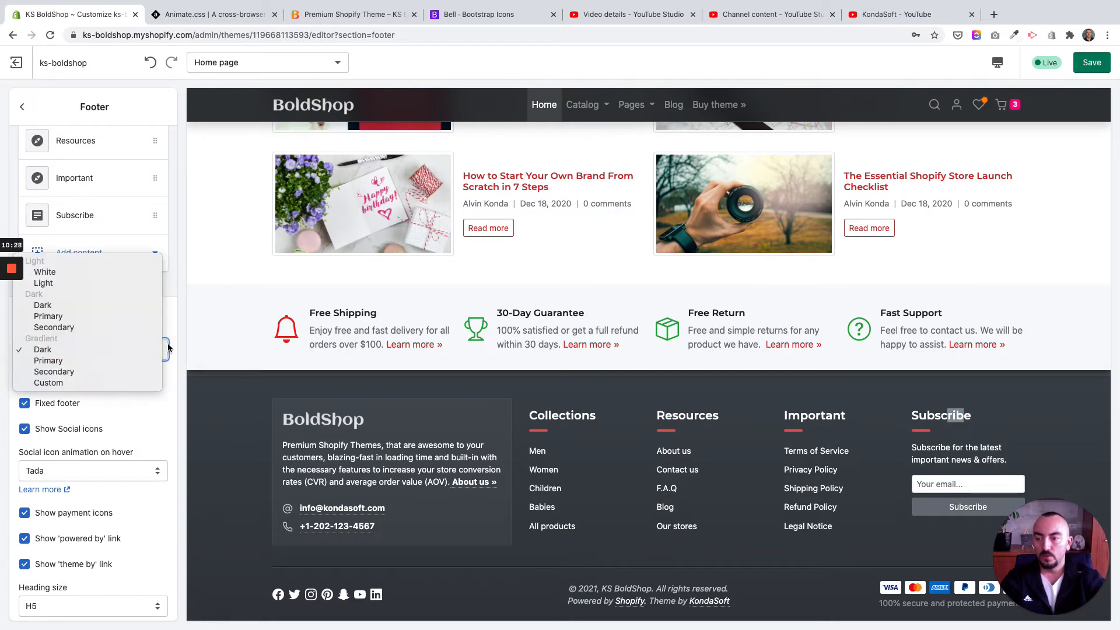
click(145, 350)
click(144, 352)
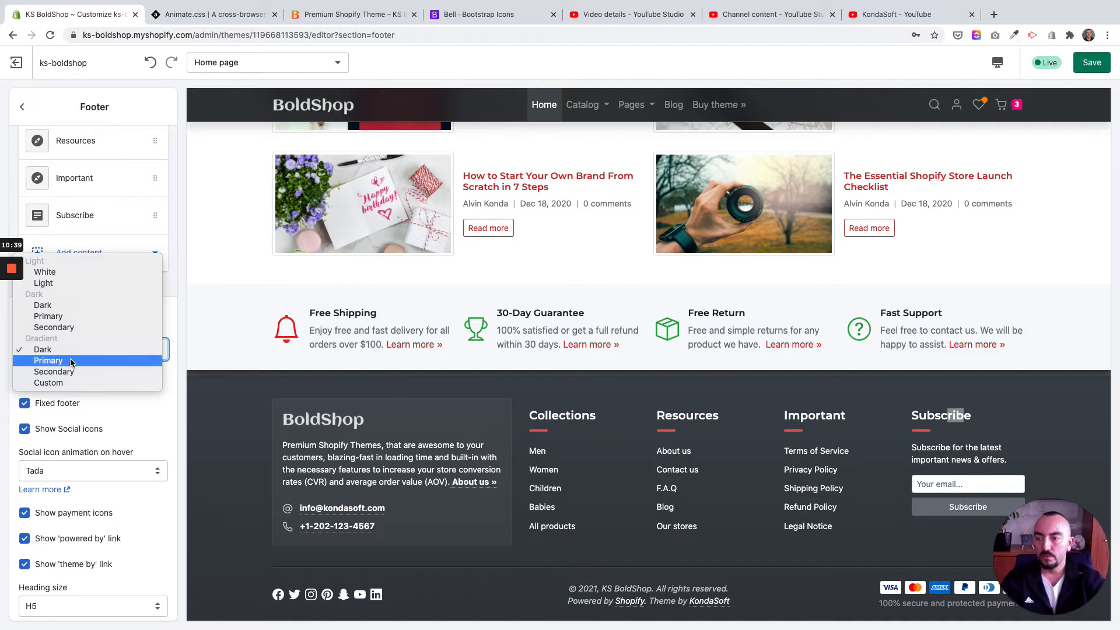
click(76, 383)
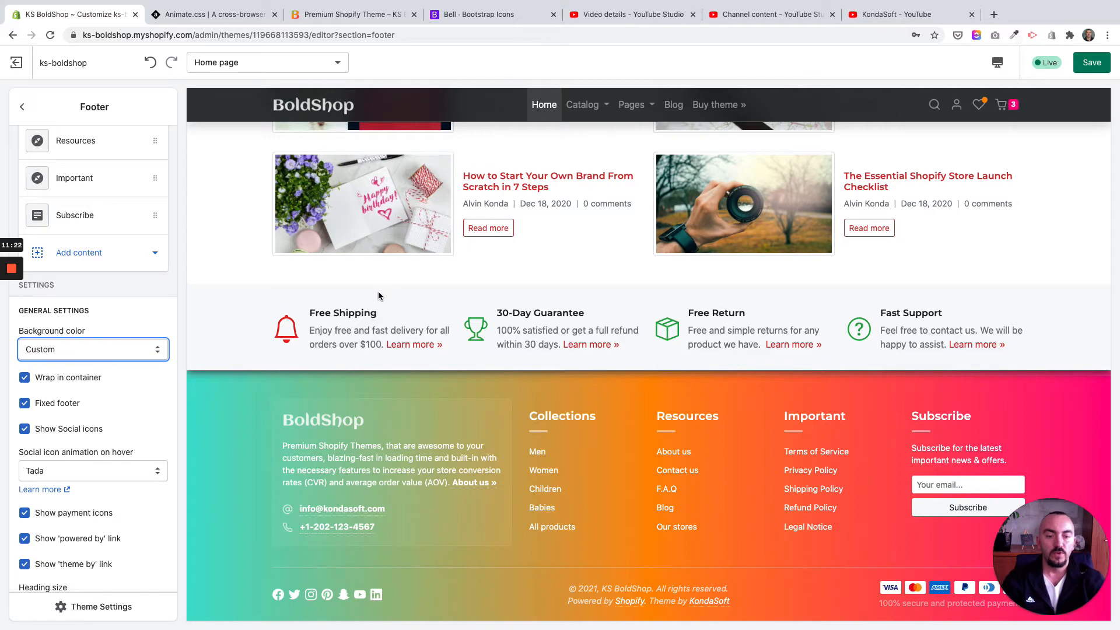
Step: Try the White background color and the Light background color on the Footer section
scroll(408, 308, up, 1)
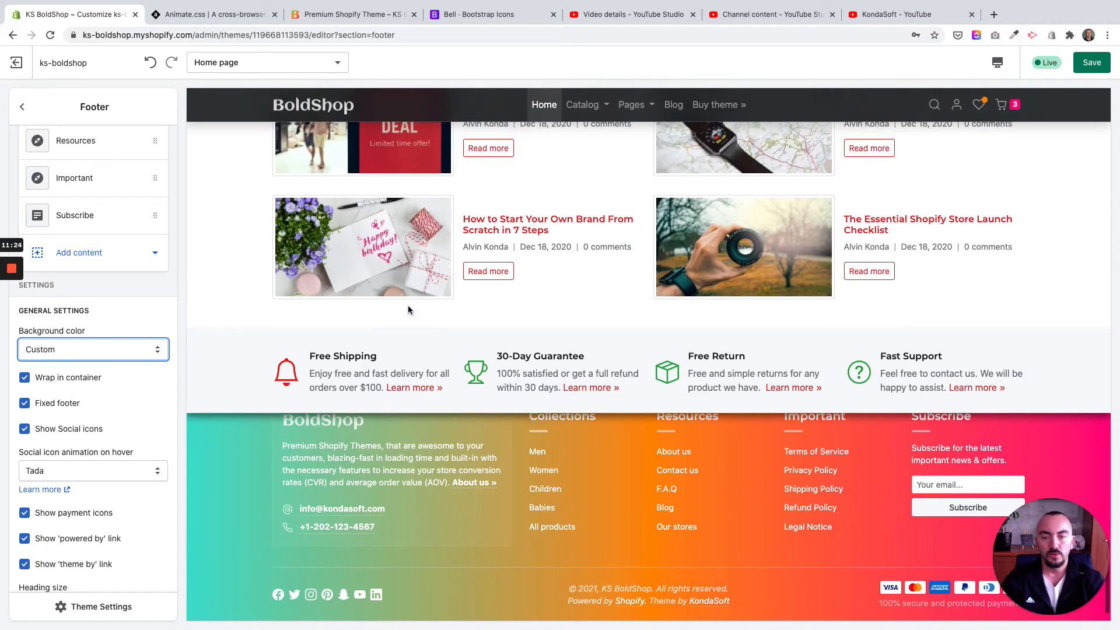
scroll(408, 305, up, 2)
scroll(579, 436, down, 3)
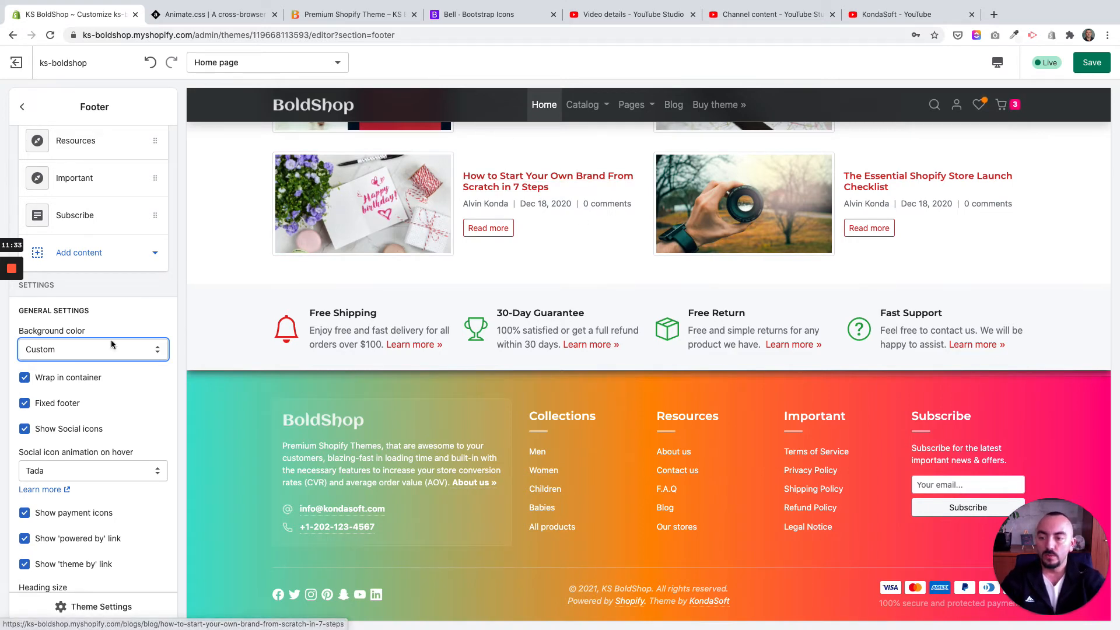
click(98, 356)
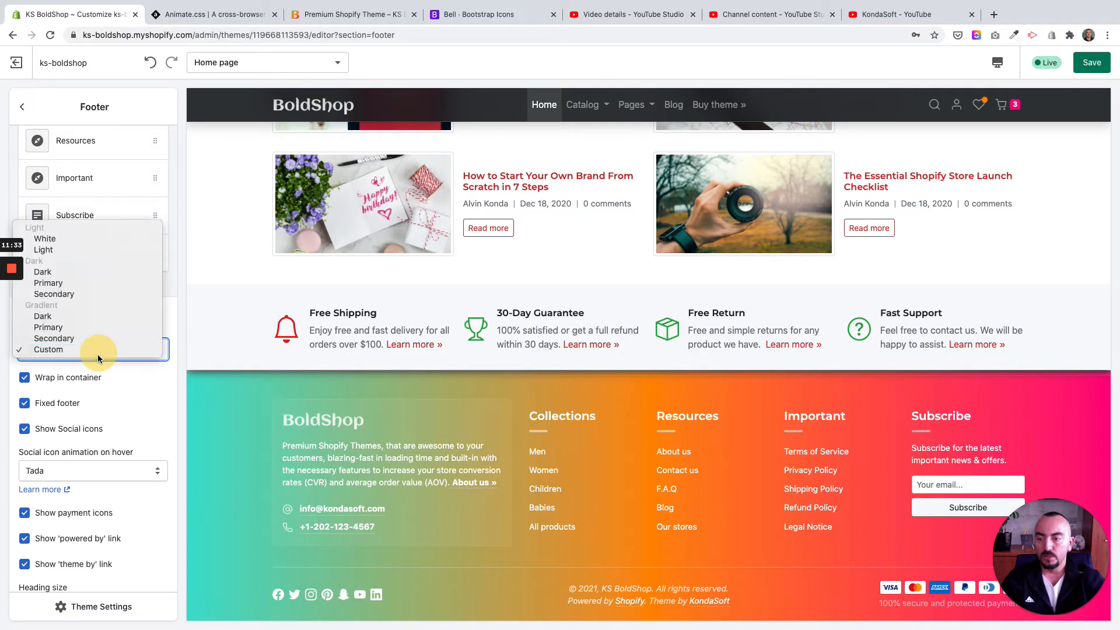
click(67, 243)
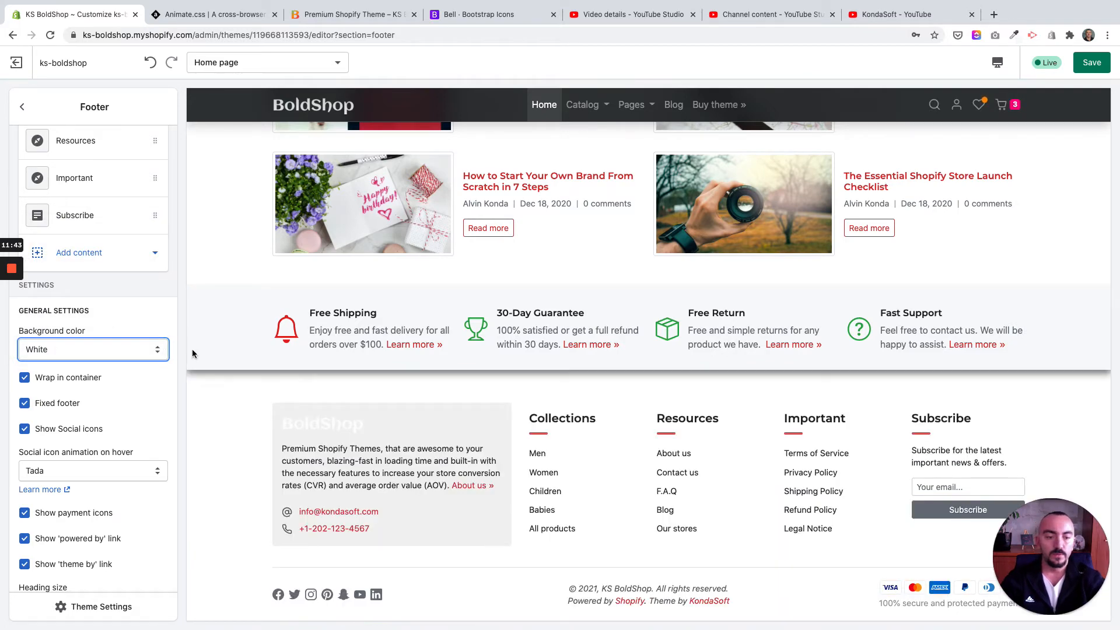
click(85, 350)
click(81, 360)
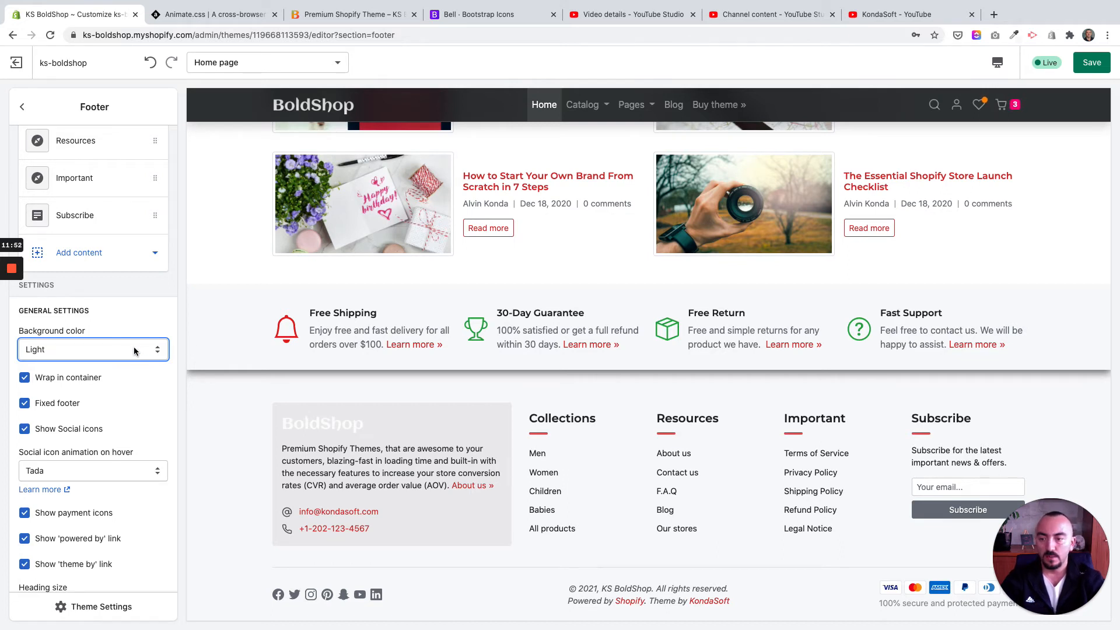
Step: Set the Footer section's background color to the Dark gradient
click(68, 357)
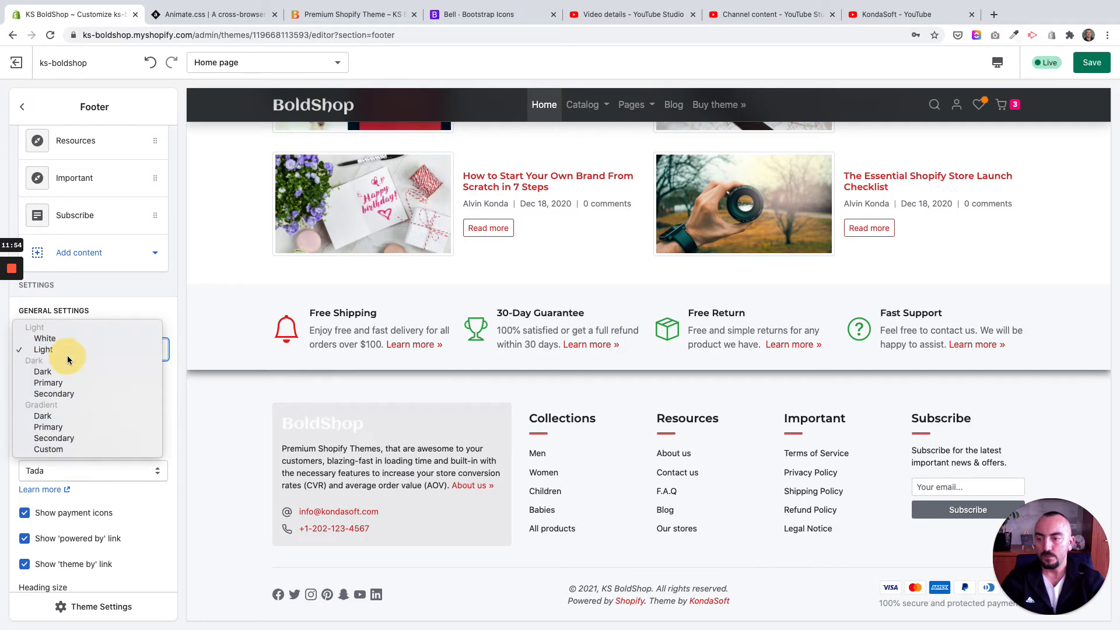
click(113, 356)
click(103, 353)
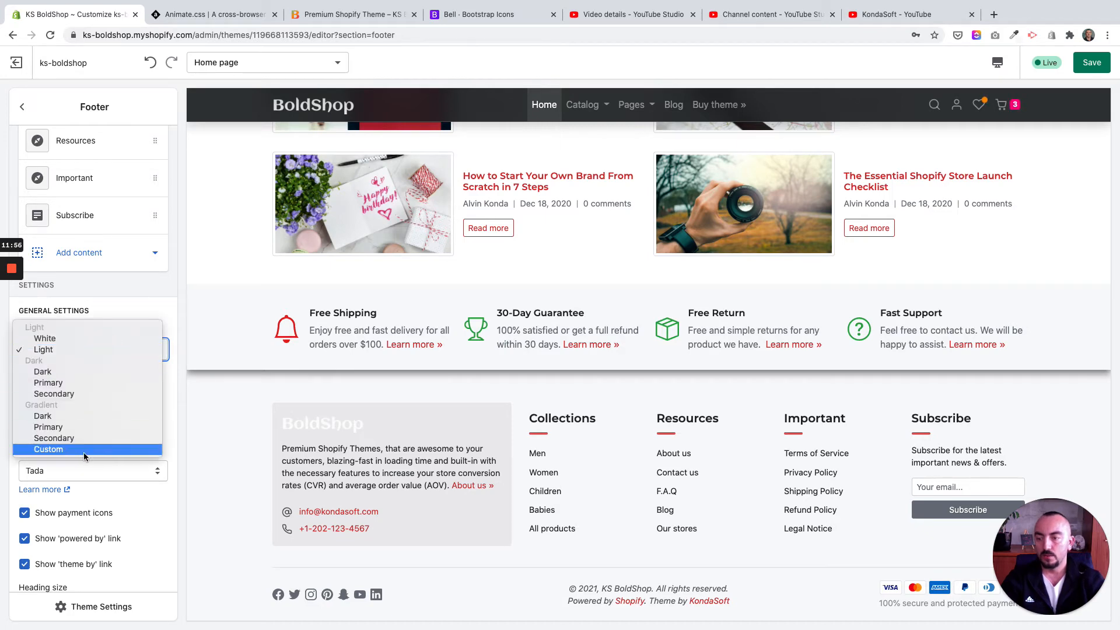
click(72, 415)
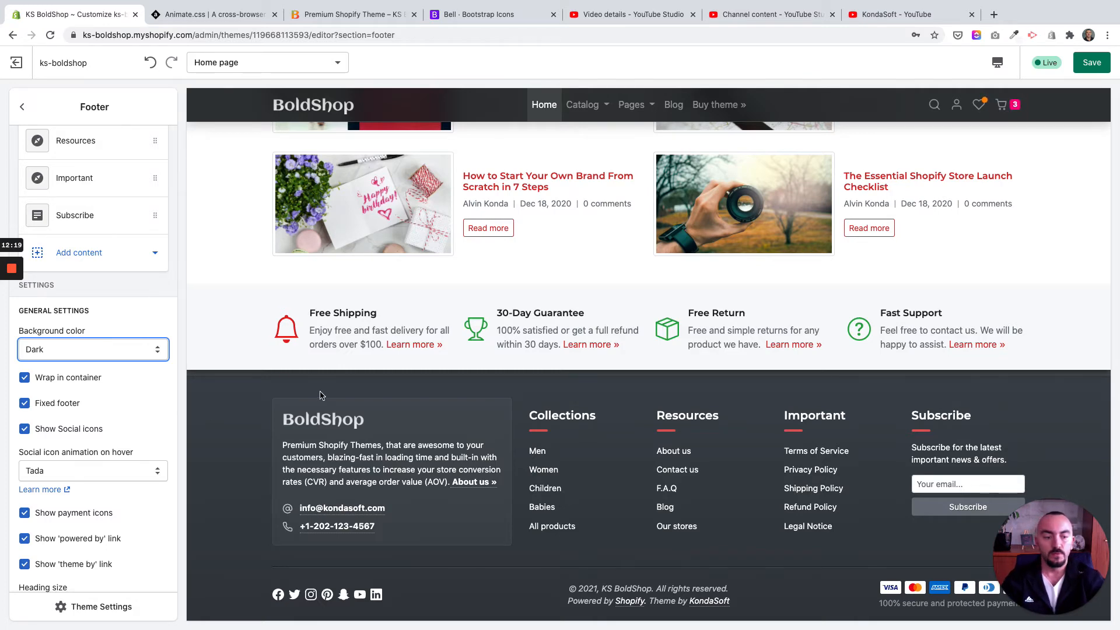
Step: Examine how the fixed footer is uncovered beneath the page content with the dark gradient background
scroll(320, 396, up, 5)
scroll(319, 395, down, 5)
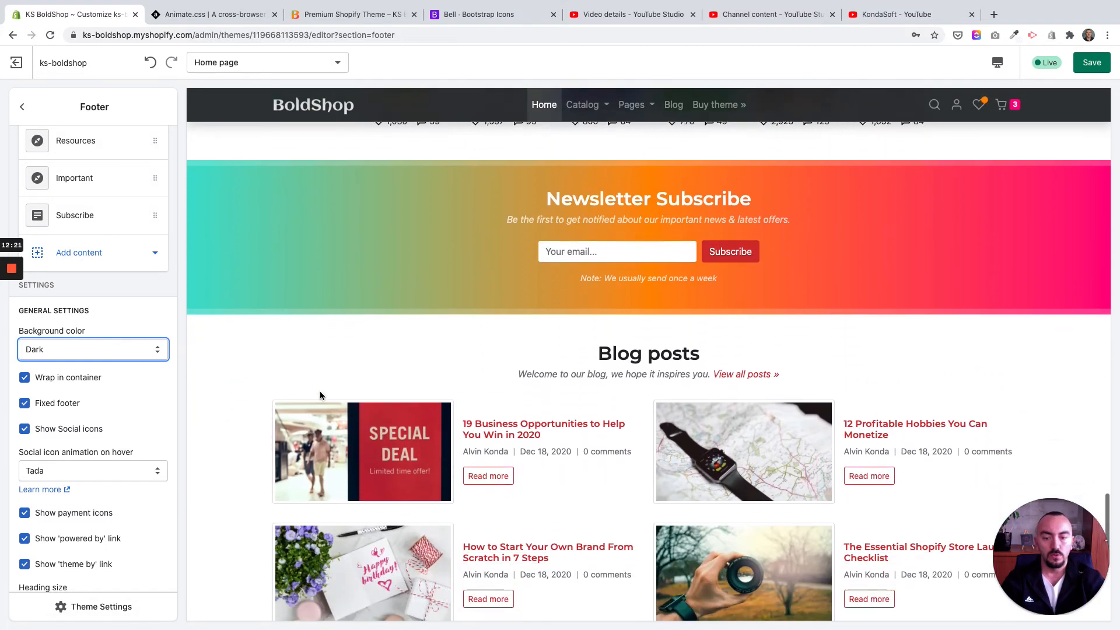
scroll(320, 396, down, 3)
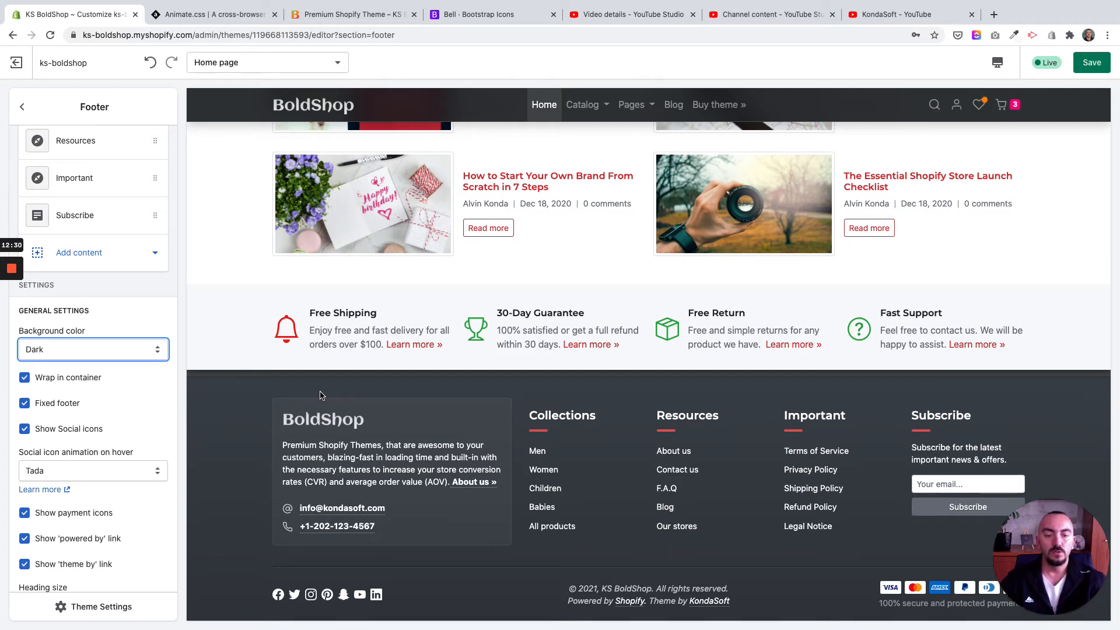
scroll(321, 403, up, 4)
scroll(320, 415, down, 3)
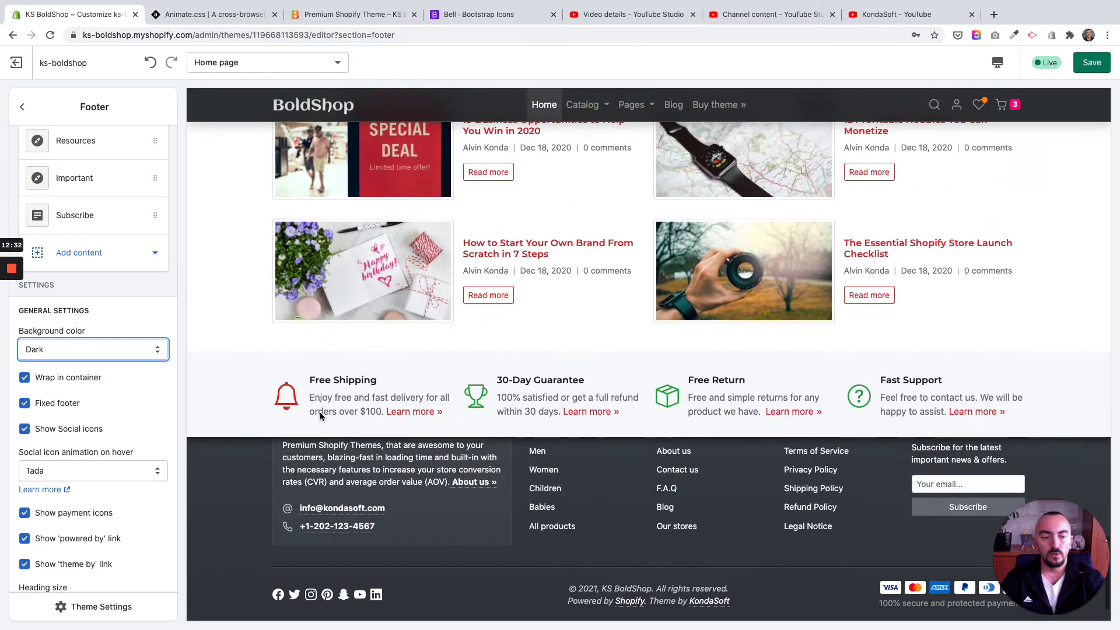
scroll(320, 416, down, 1)
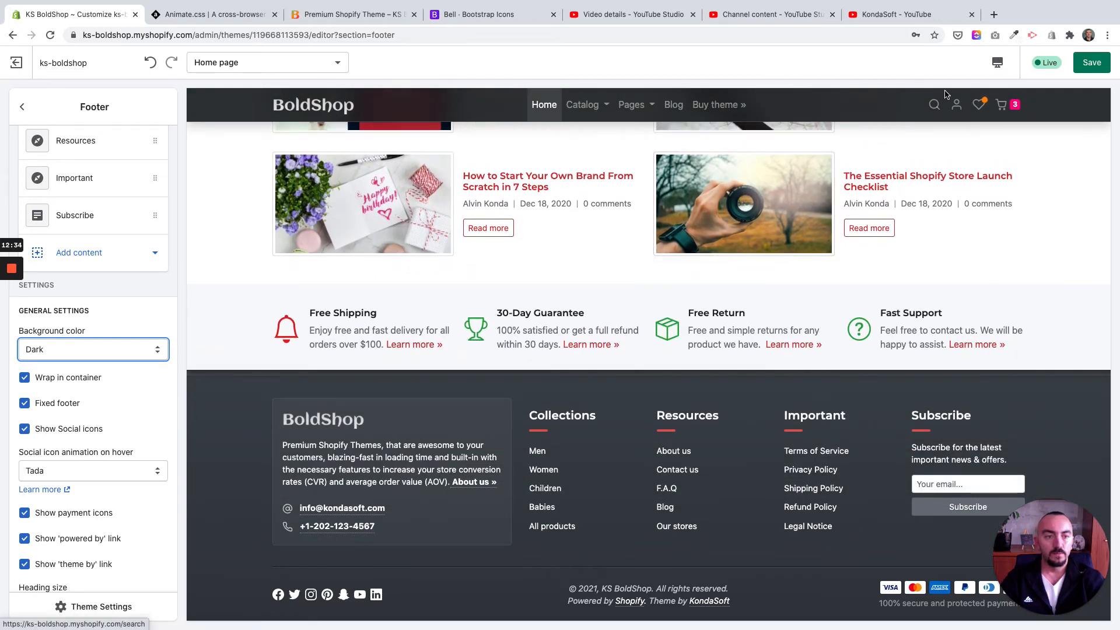
Step: Review the footer's columns, social icons and payment icons in the mobile preview, and return to the desktop preview
click(997, 63)
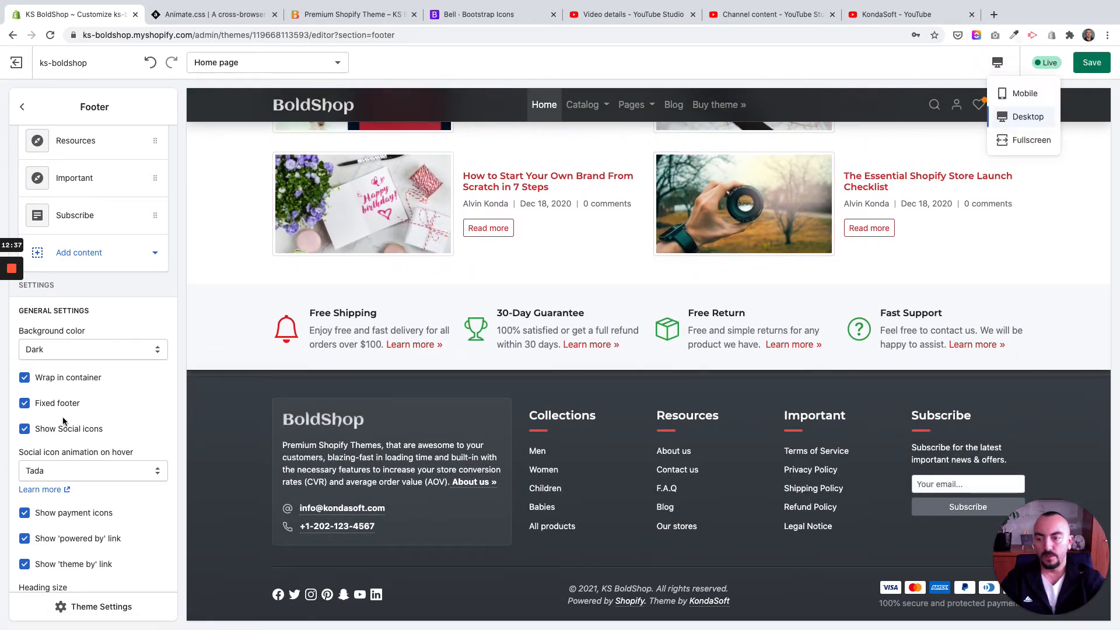
click(1017, 96)
scroll(692, 285, down, 5)
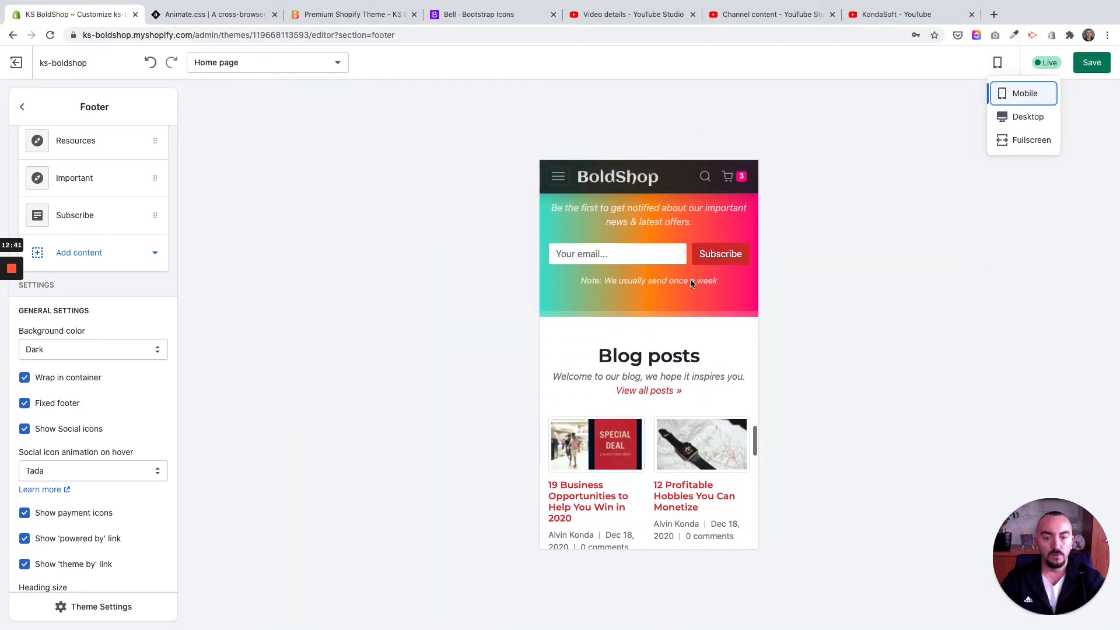
scroll(692, 284, down, 10)
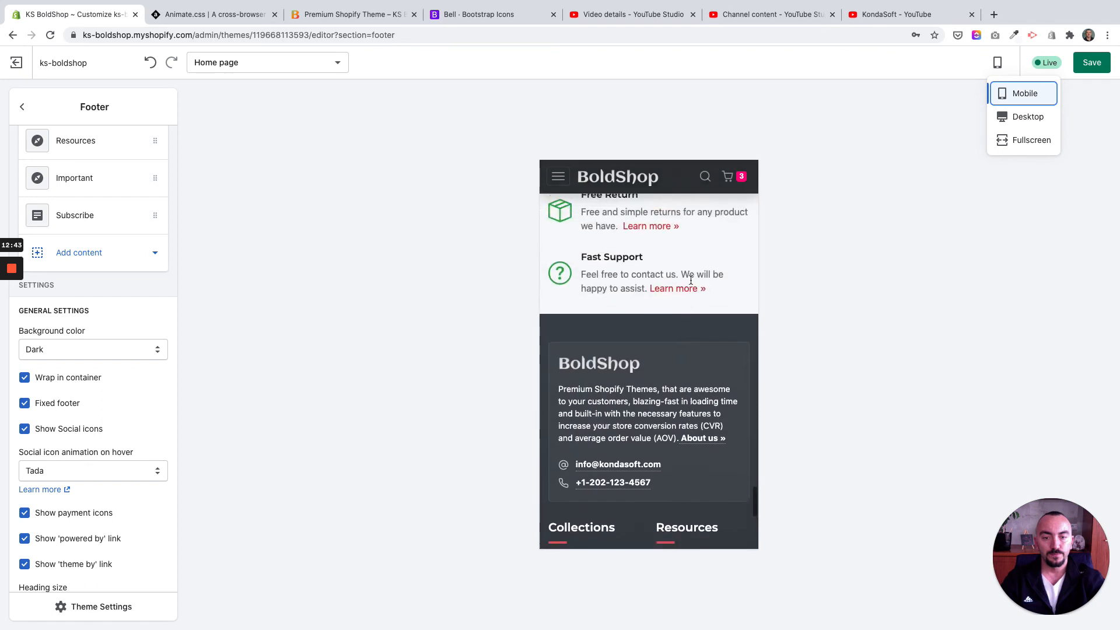
scroll(691, 284, down, 2)
scroll(691, 283, up, 5)
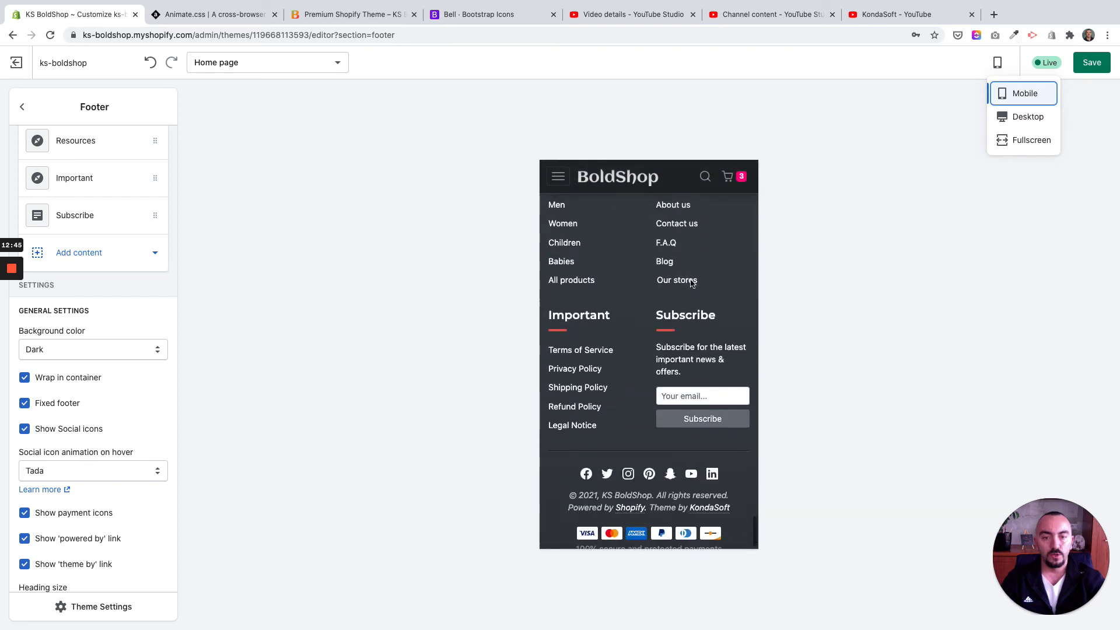
scroll(691, 282, up, 1)
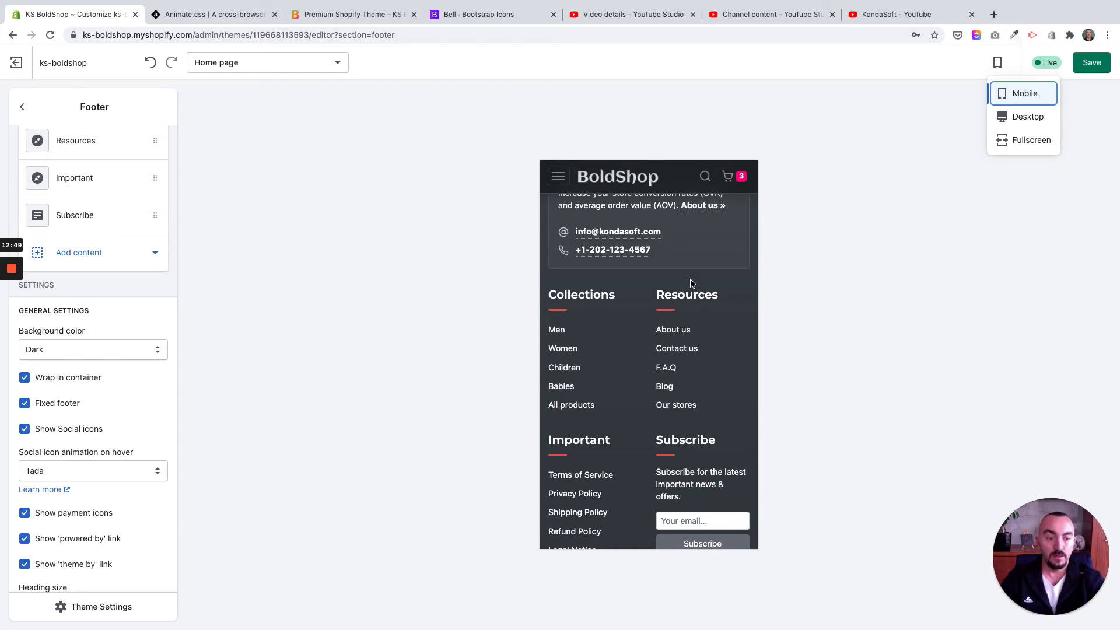
scroll(691, 282, up, 5)
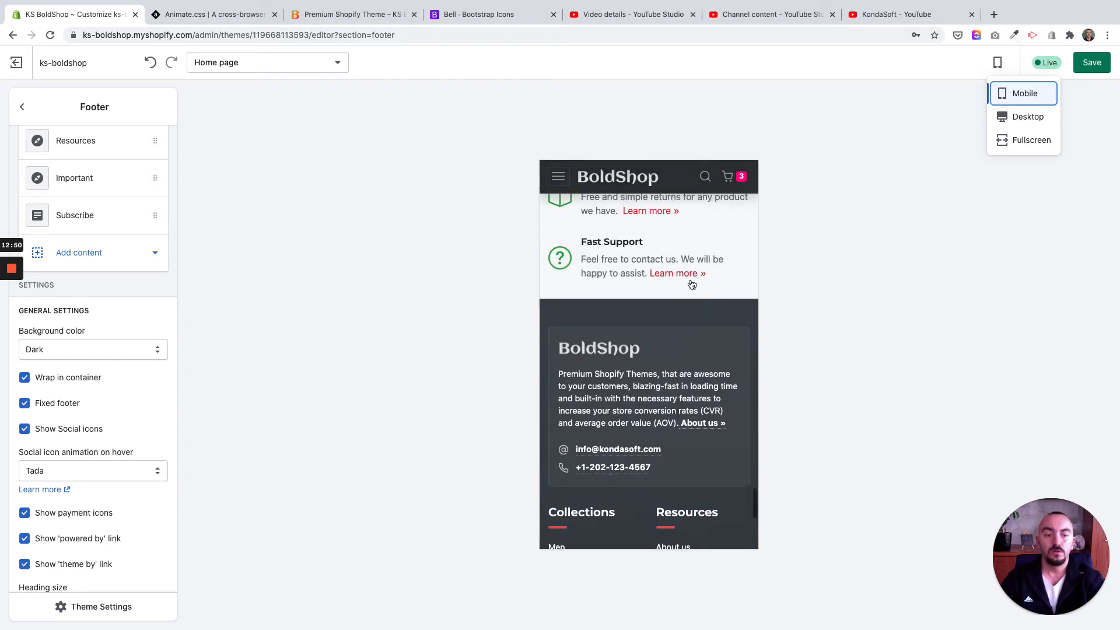
scroll(691, 282, down, 8)
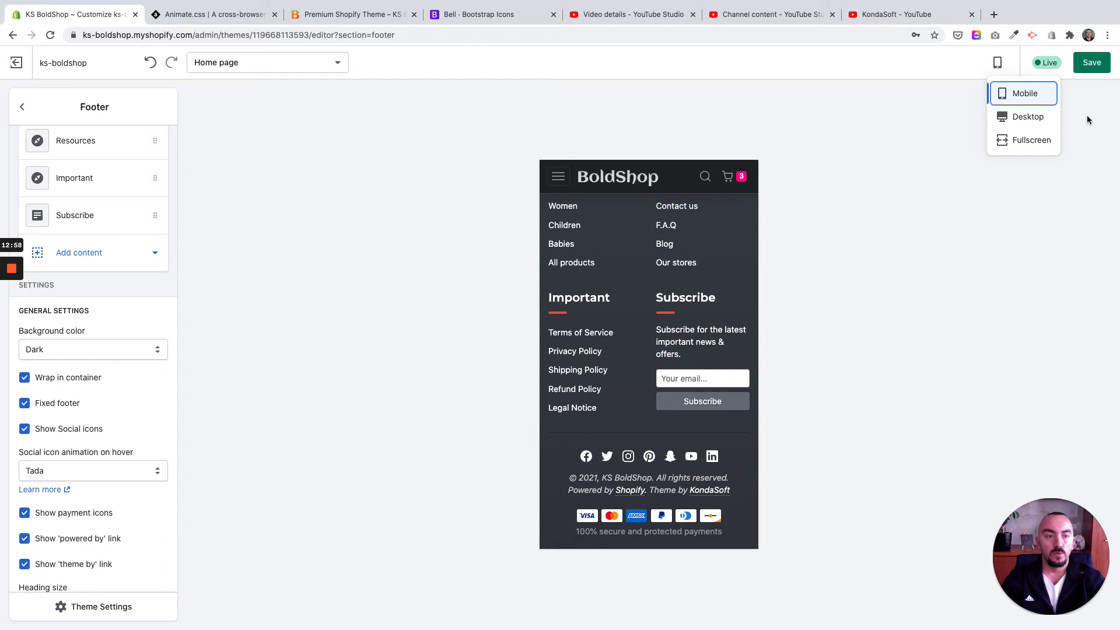
scroll(708, 227, up, 7)
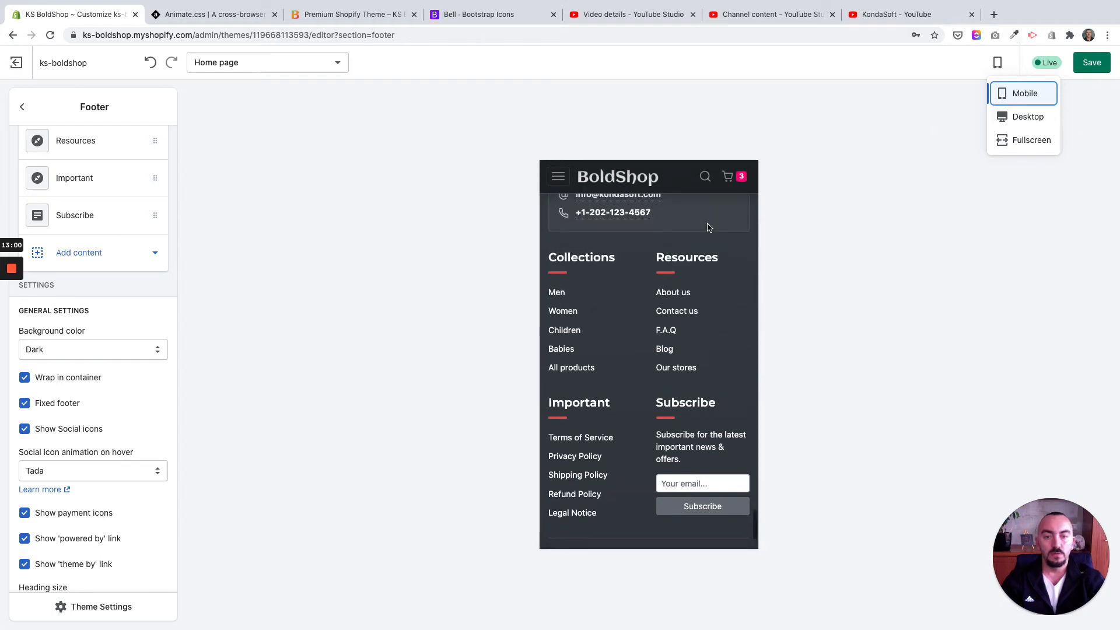
scroll(707, 227, down, 6)
scroll(711, 226, up, 3)
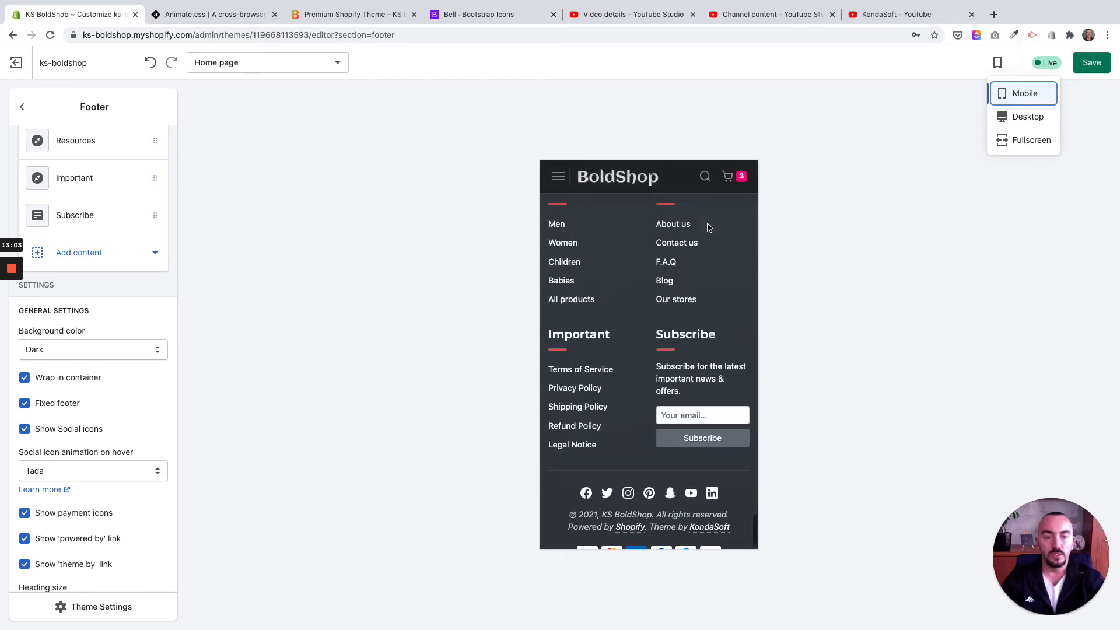
scroll(718, 224, down, 2)
scroll(718, 224, down, 2)
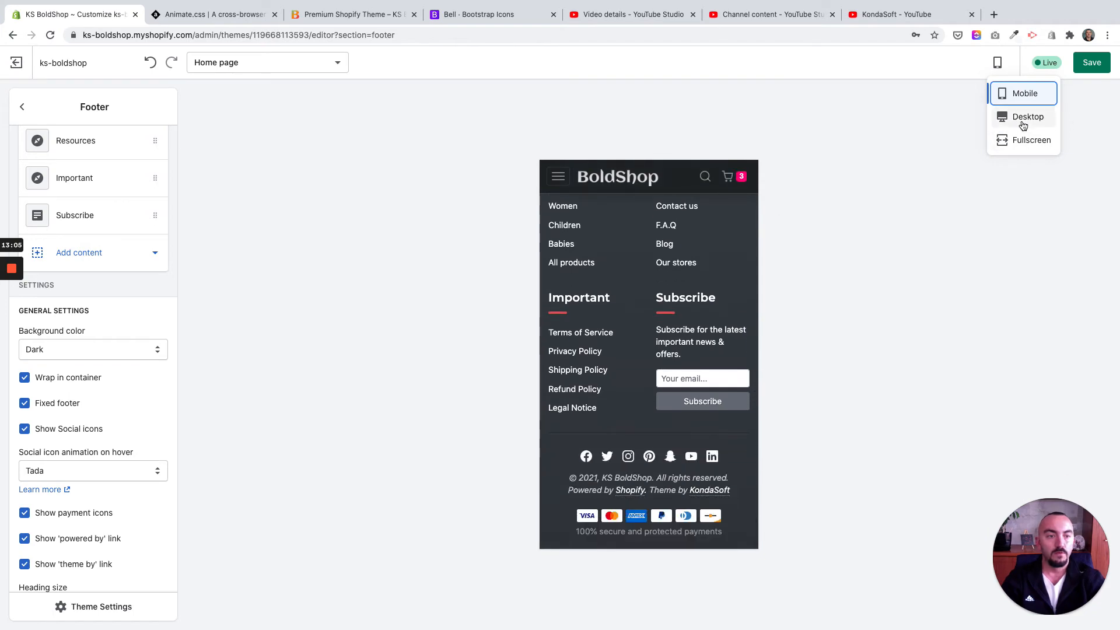
click(1024, 118)
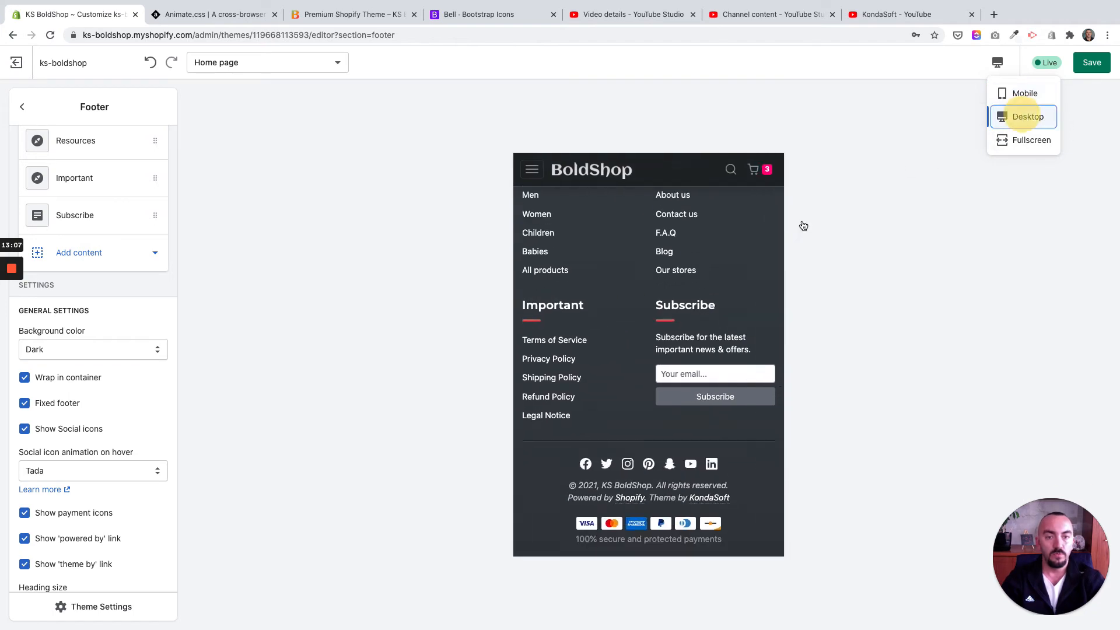
scroll(642, 332, down, 5)
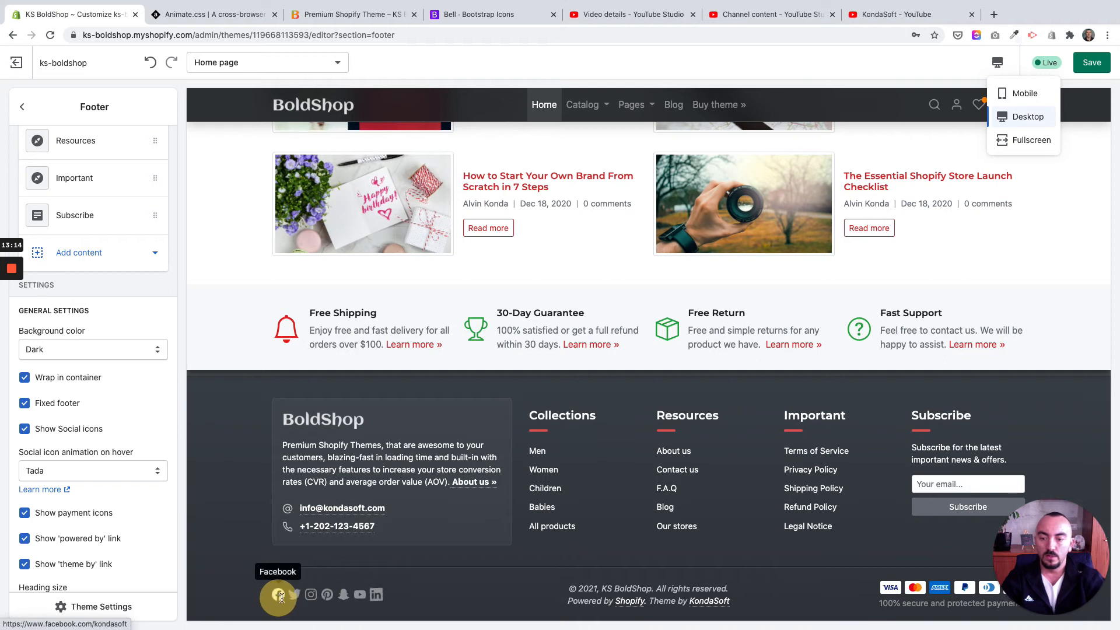
click(239, 554)
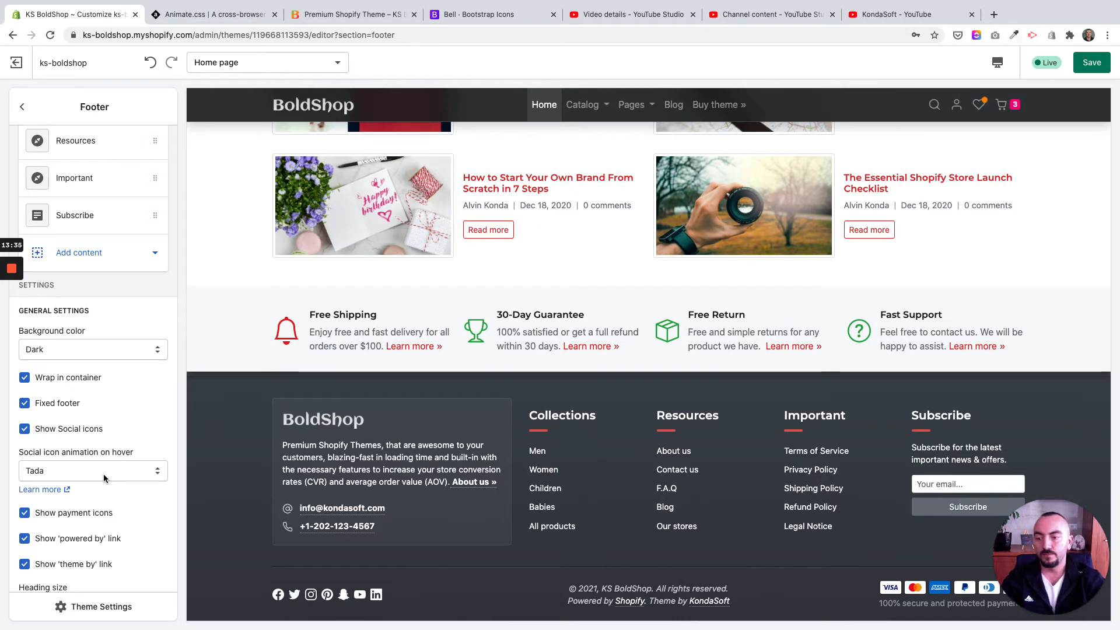
Step: Turn the footer's Show Social icons option off and back on
scroll(127, 470, down, 2)
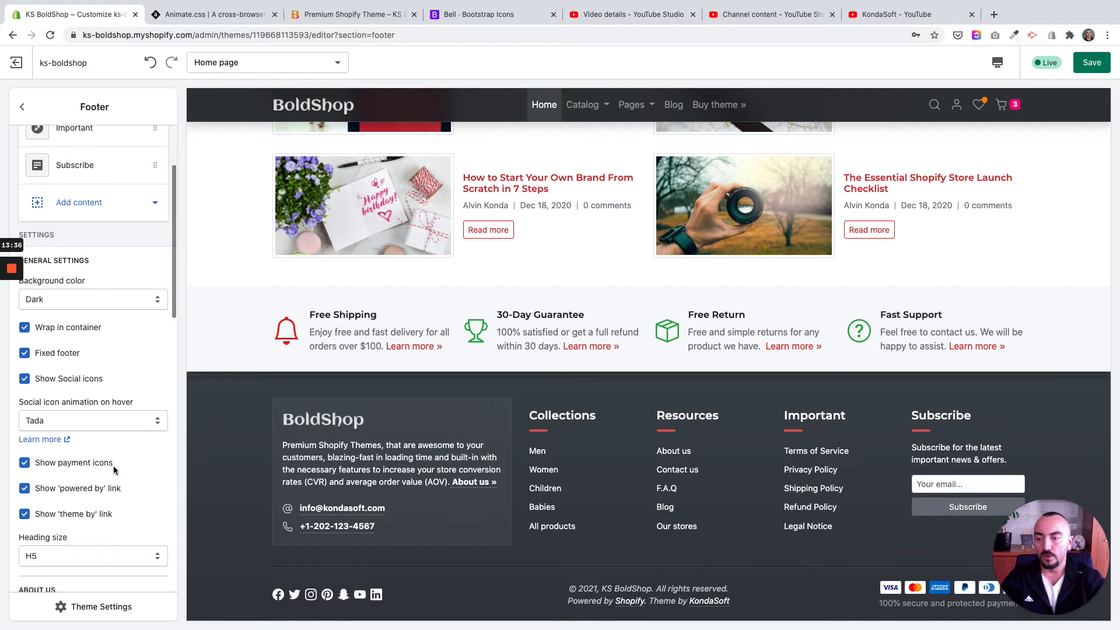
click(26, 383)
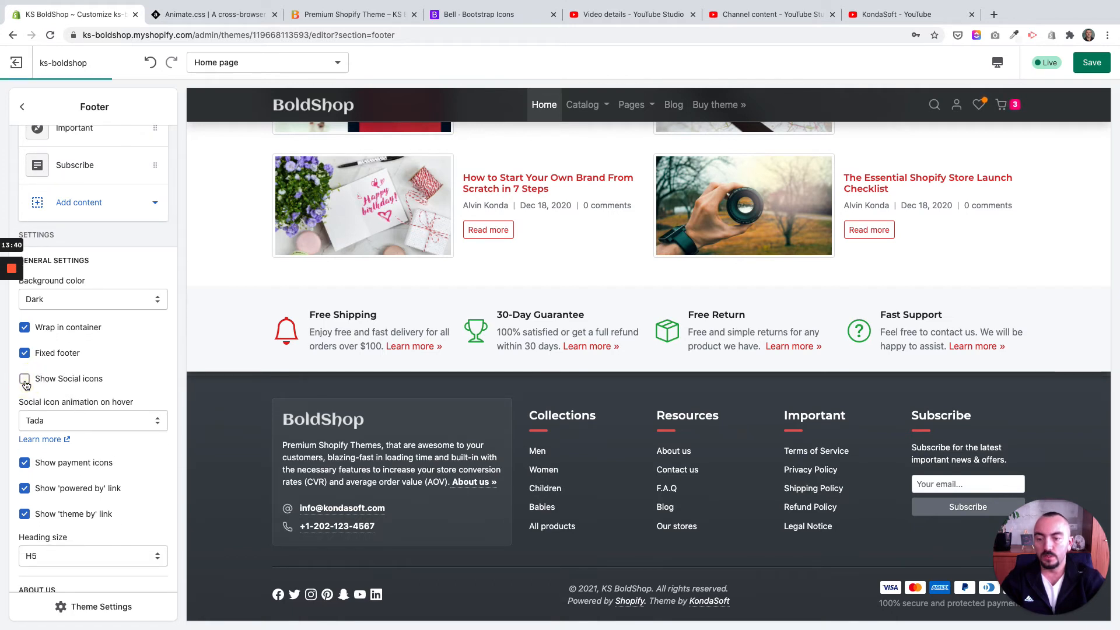
click(24, 379)
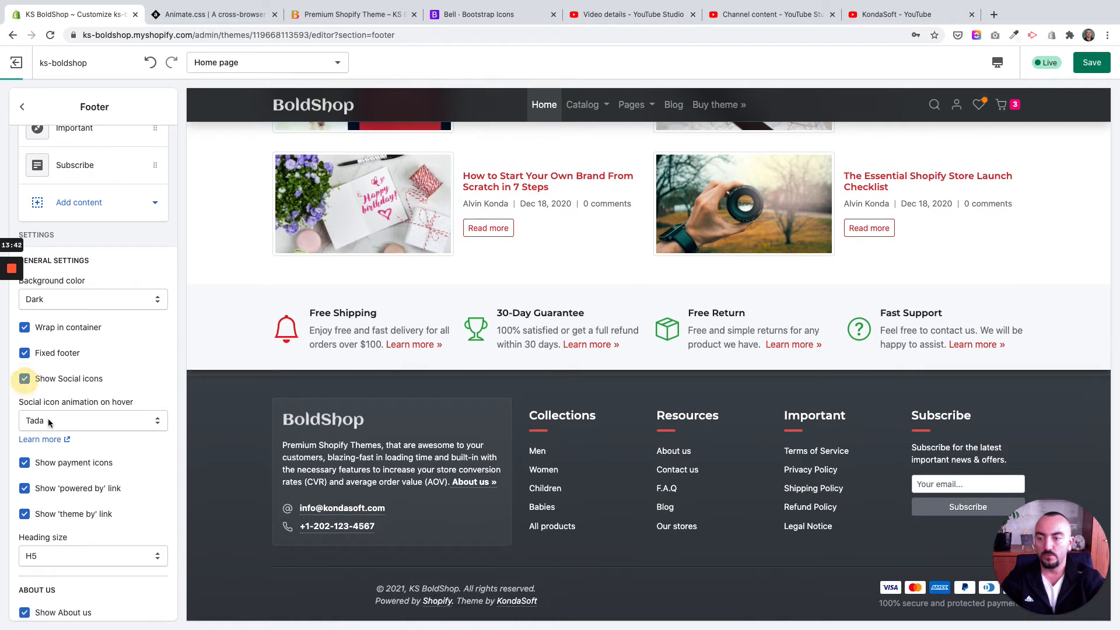
Step: Try the Flash hover animation on the footer's social icons and set it back to Tada
click(156, 421)
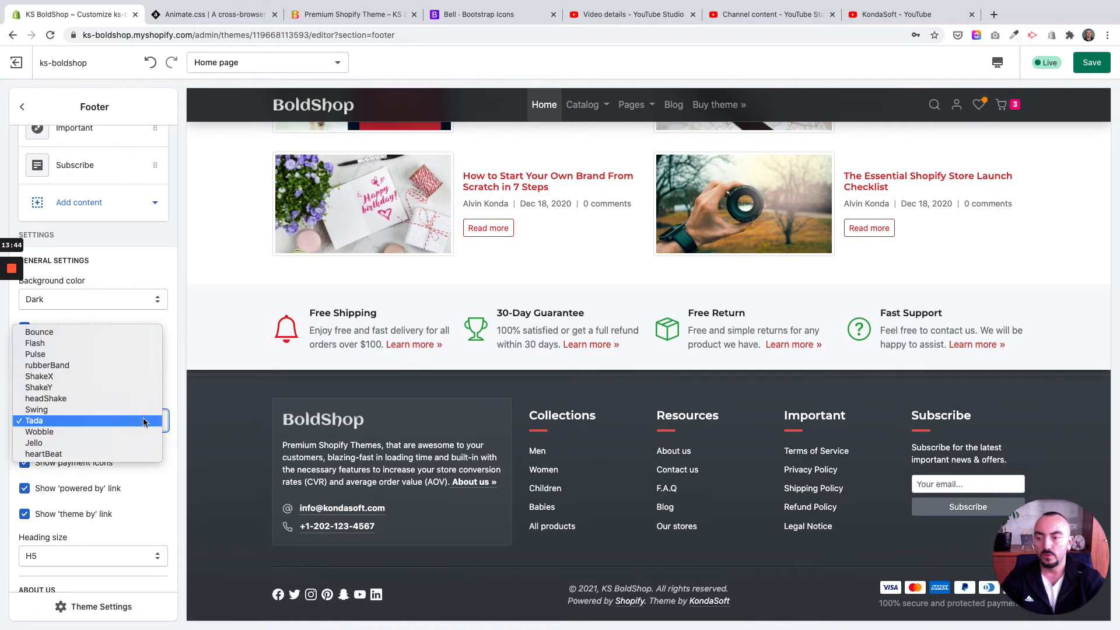
click(272, 536)
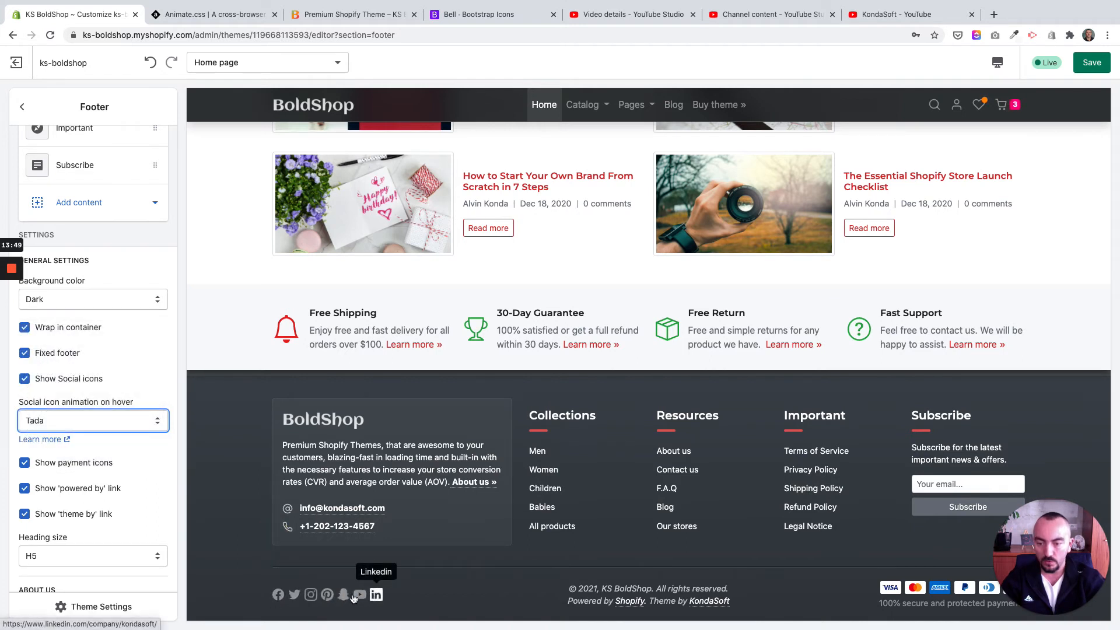
click(67, 420)
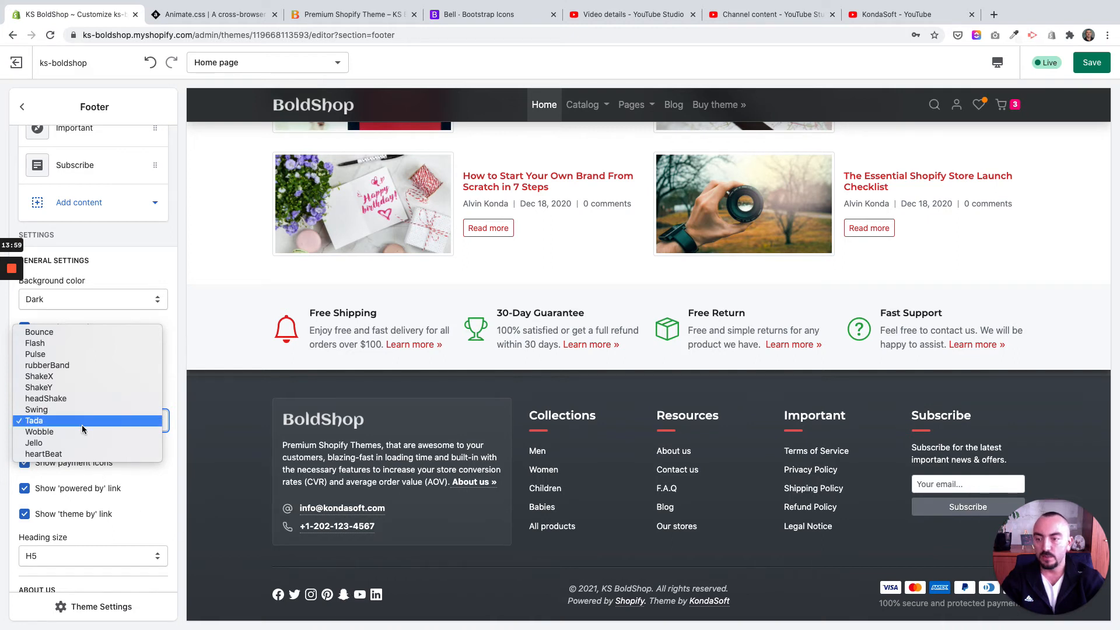
click(48, 344)
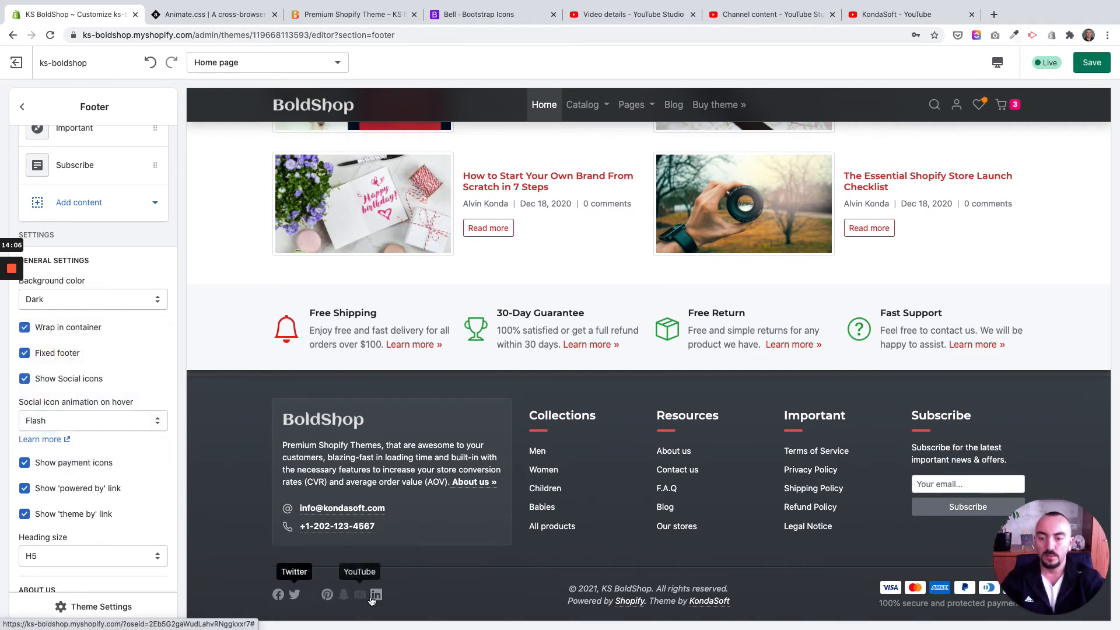
click(63, 420)
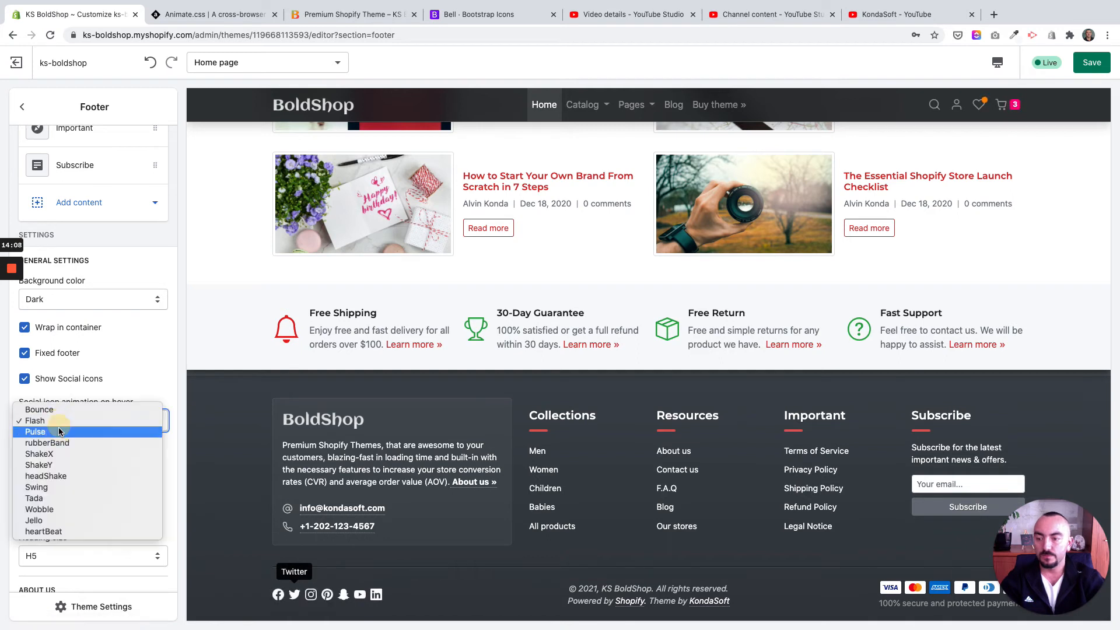
click(61, 500)
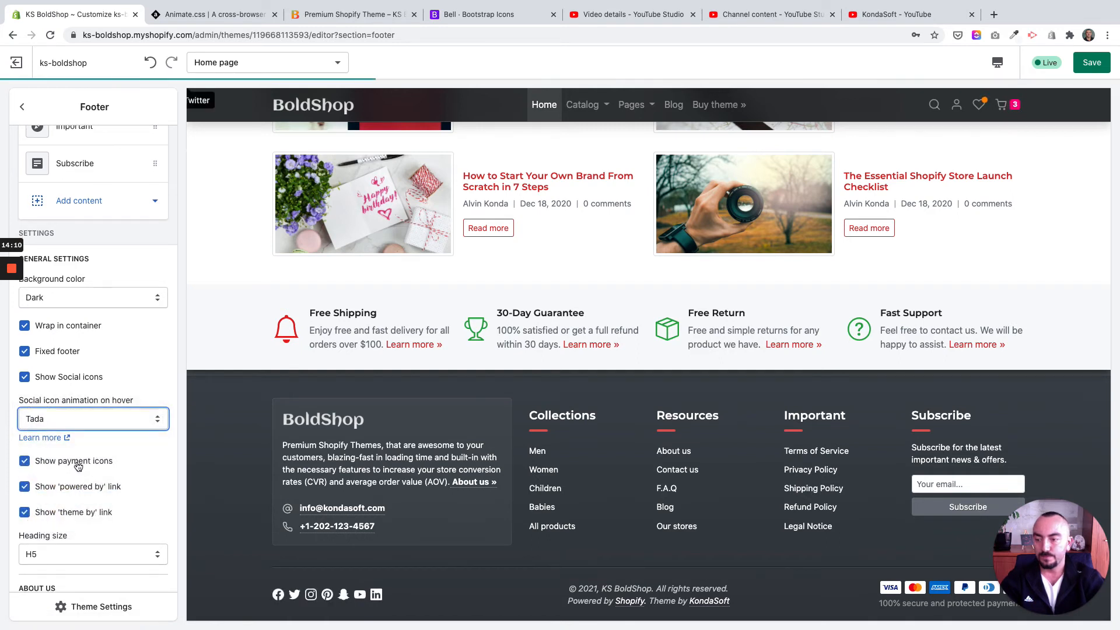
scroll(78, 471, down, 1)
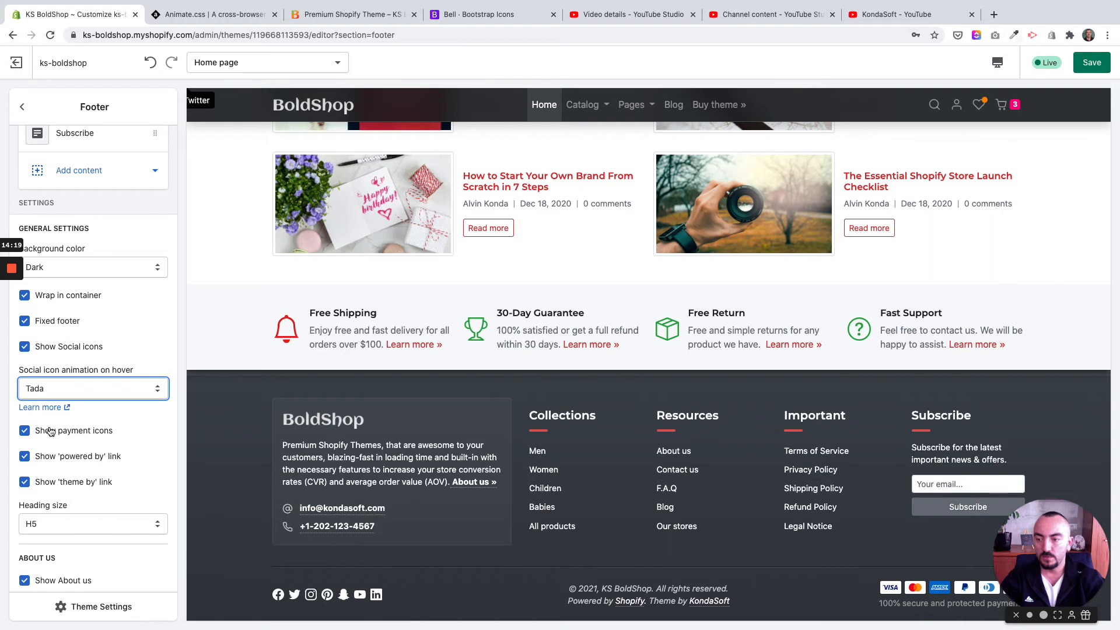
Step: Turn the footer's 'theme by' and 'powered by' links off and back on
scroll(128, 460, down, 1)
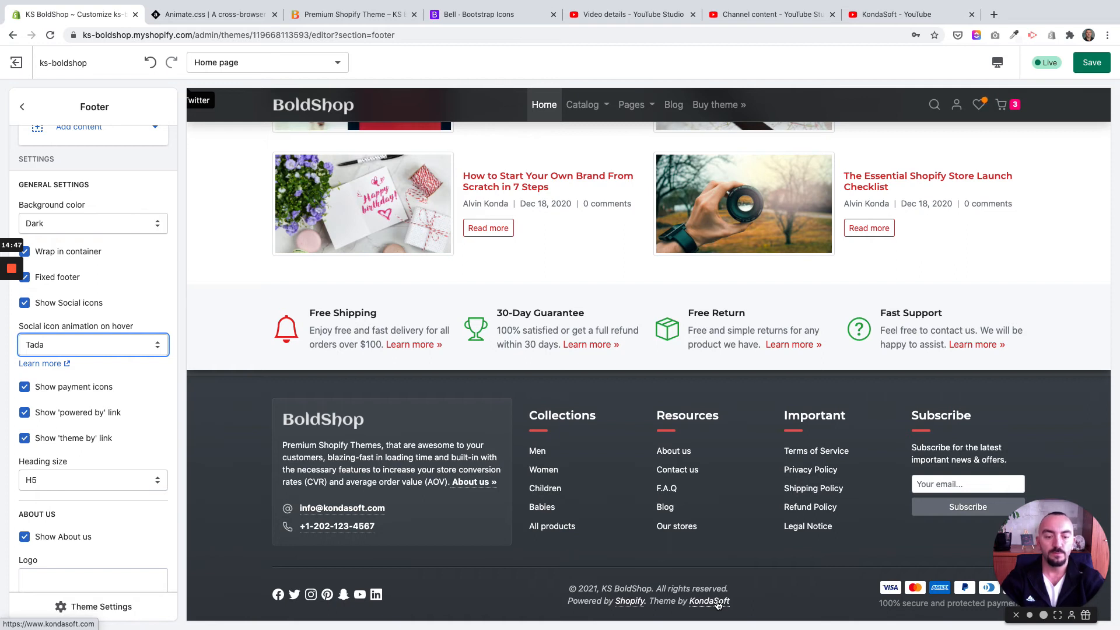
click(59, 439)
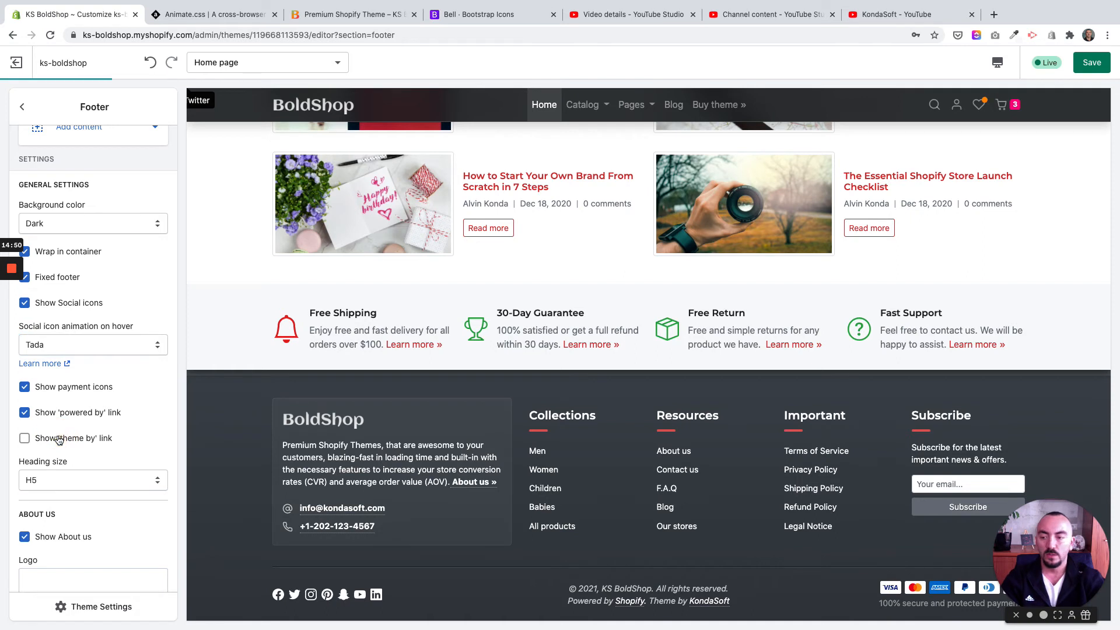
click(60, 413)
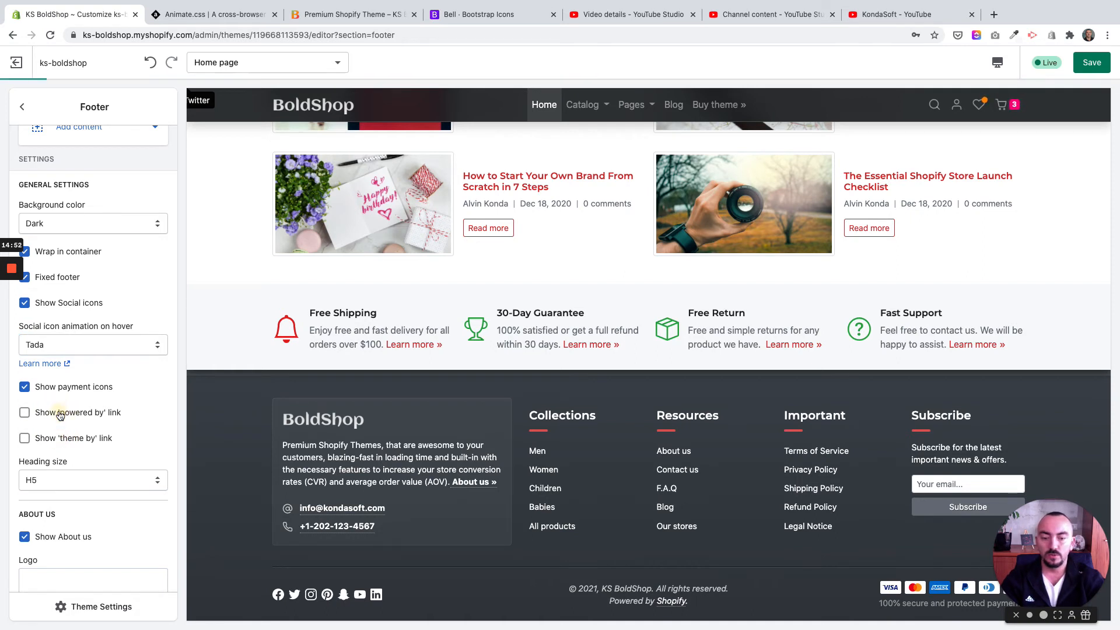
click(60, 413)
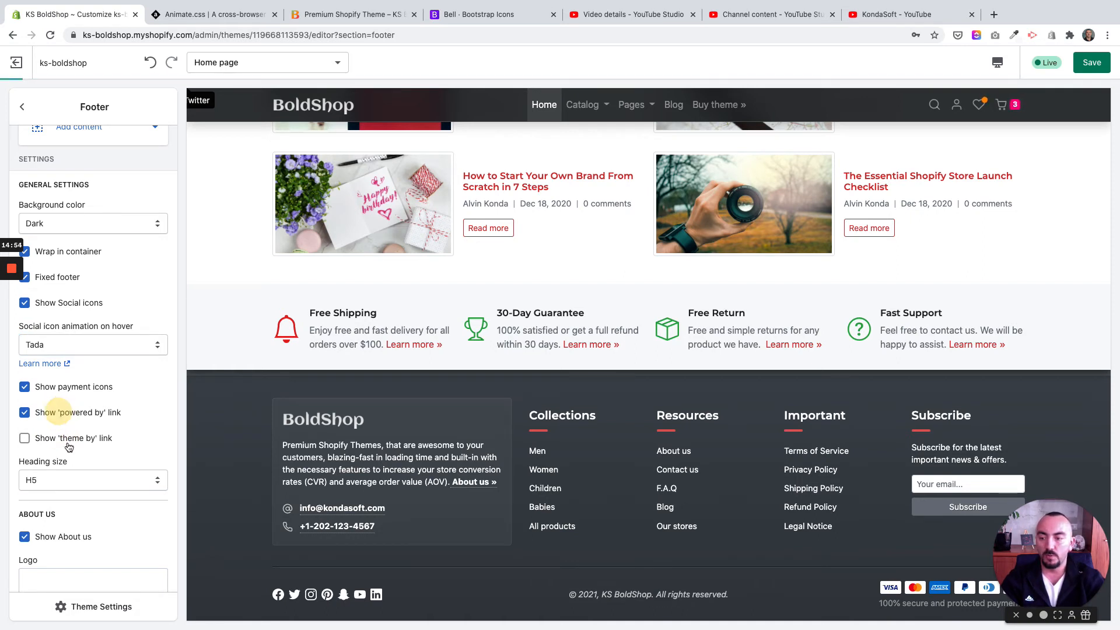
click(67, 442)
Step: Try the H4 and H3 heading sizes on the footer's column headings and set the heading size back to H5
scroll(145, 441, down, 2)
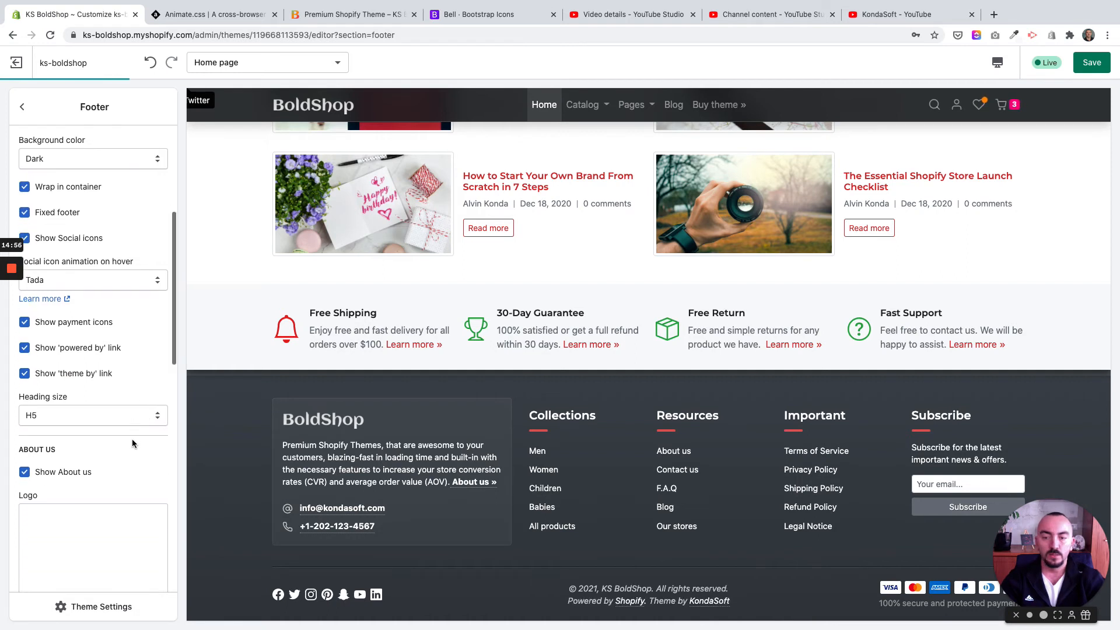
click(101, 417)
click(579, 420)
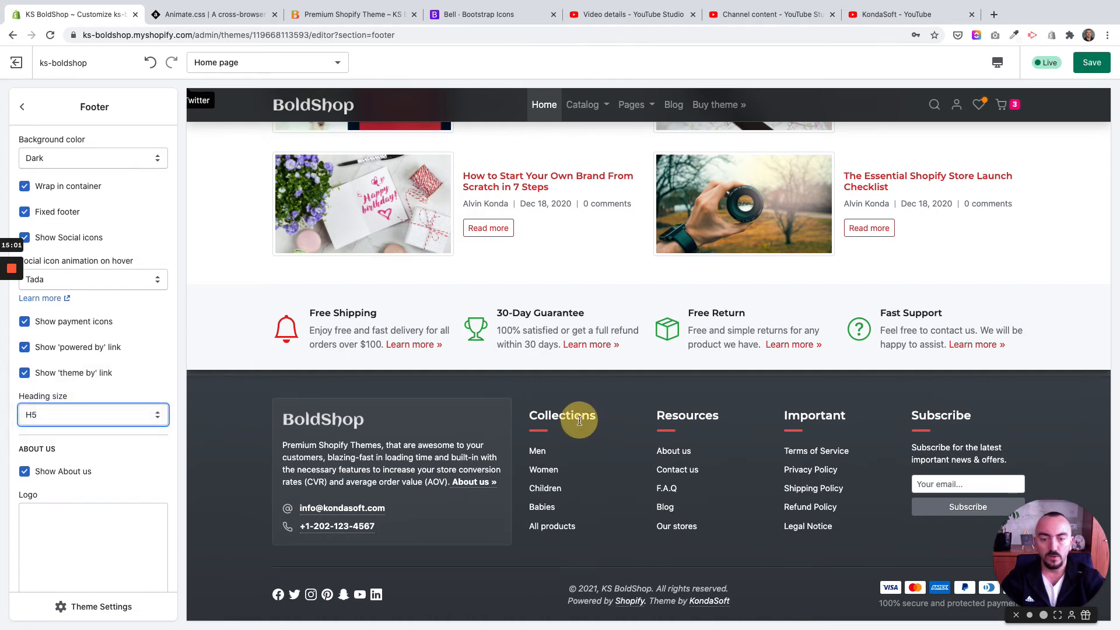
click(88, 416)
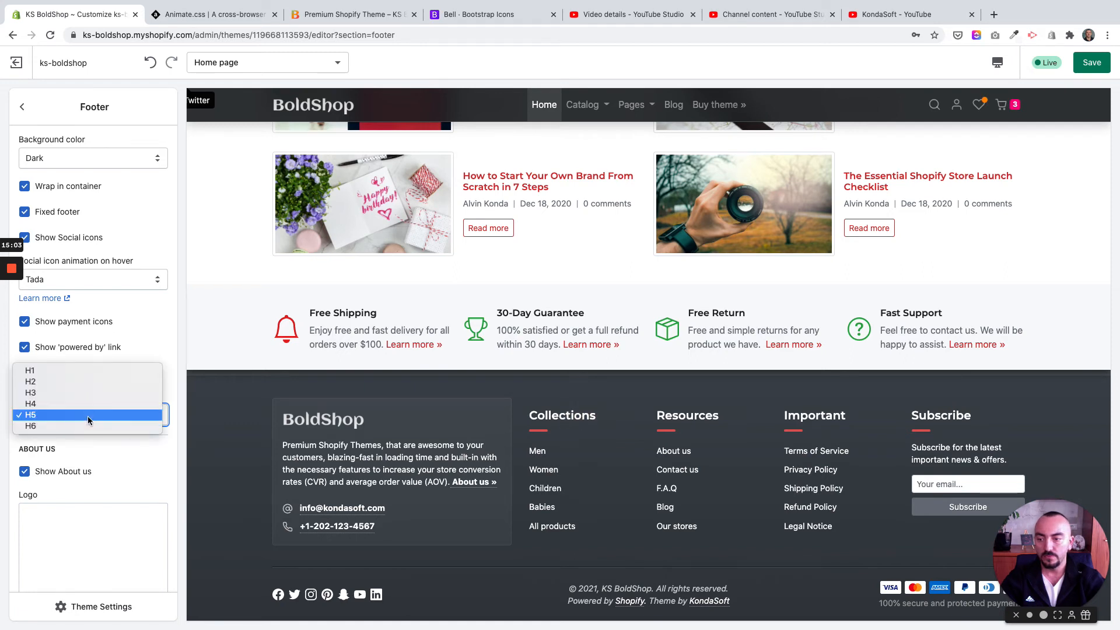
click(95, 404)
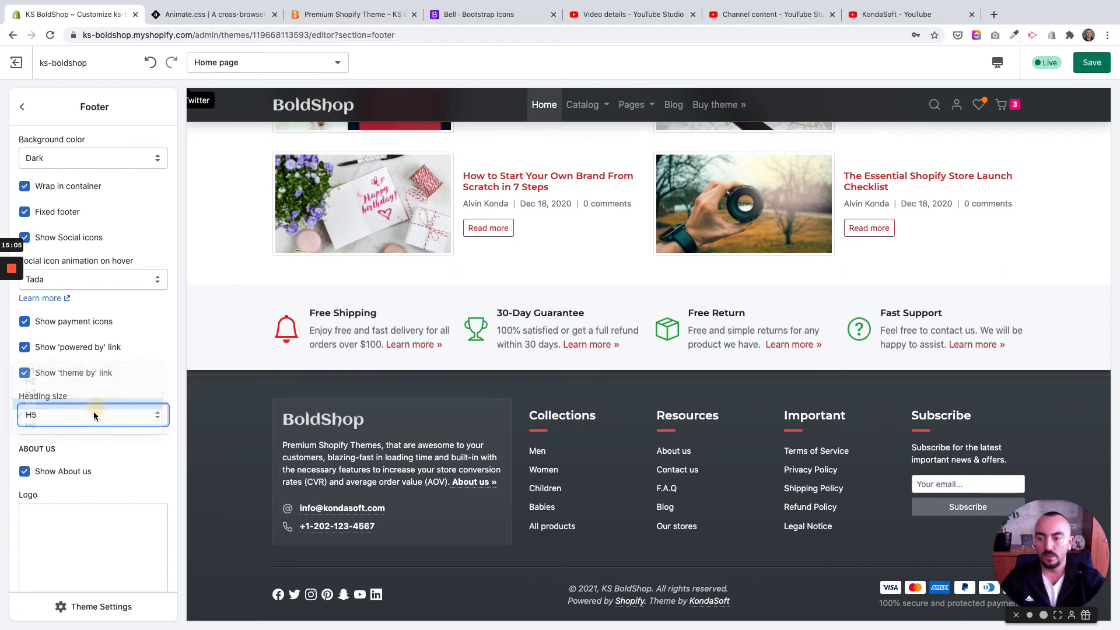
click(94, 411)
click(91, 403)
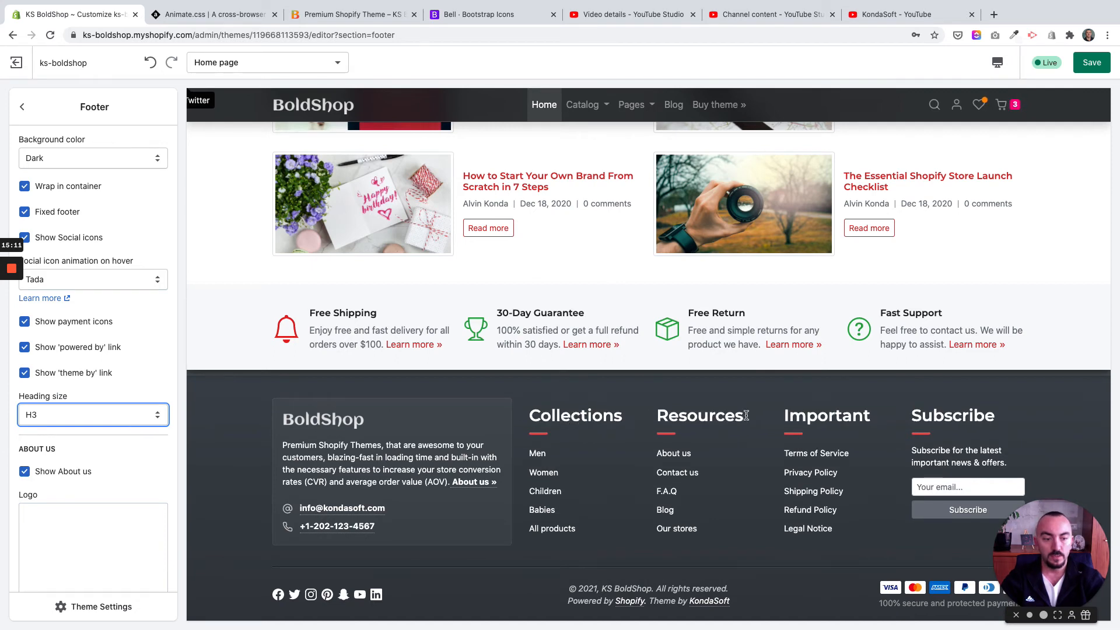
click(92, 416)
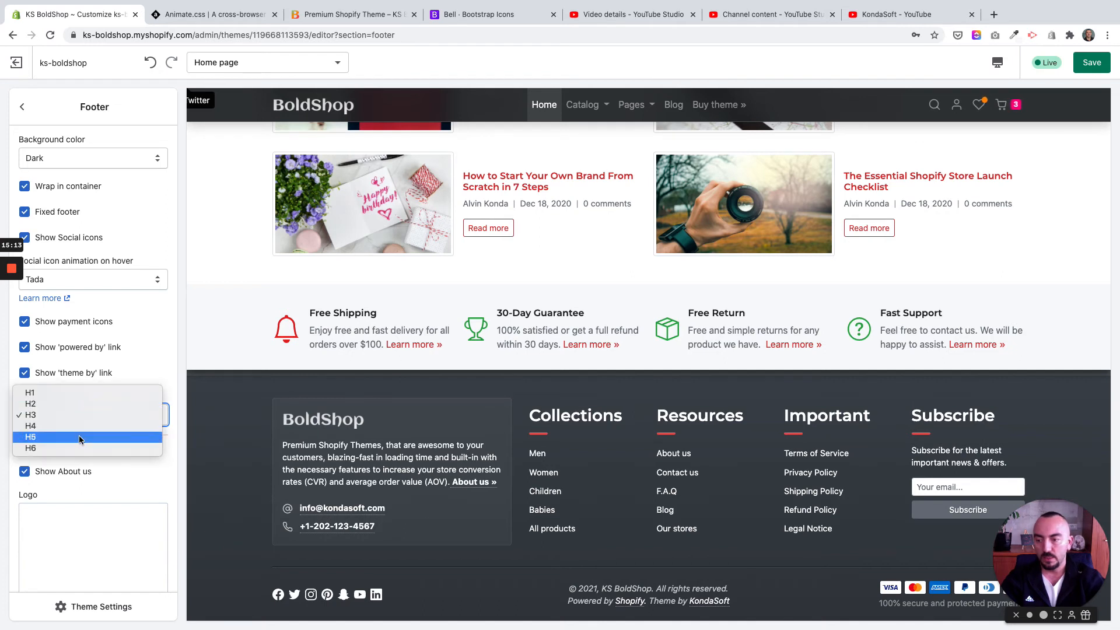
click(79, 437)
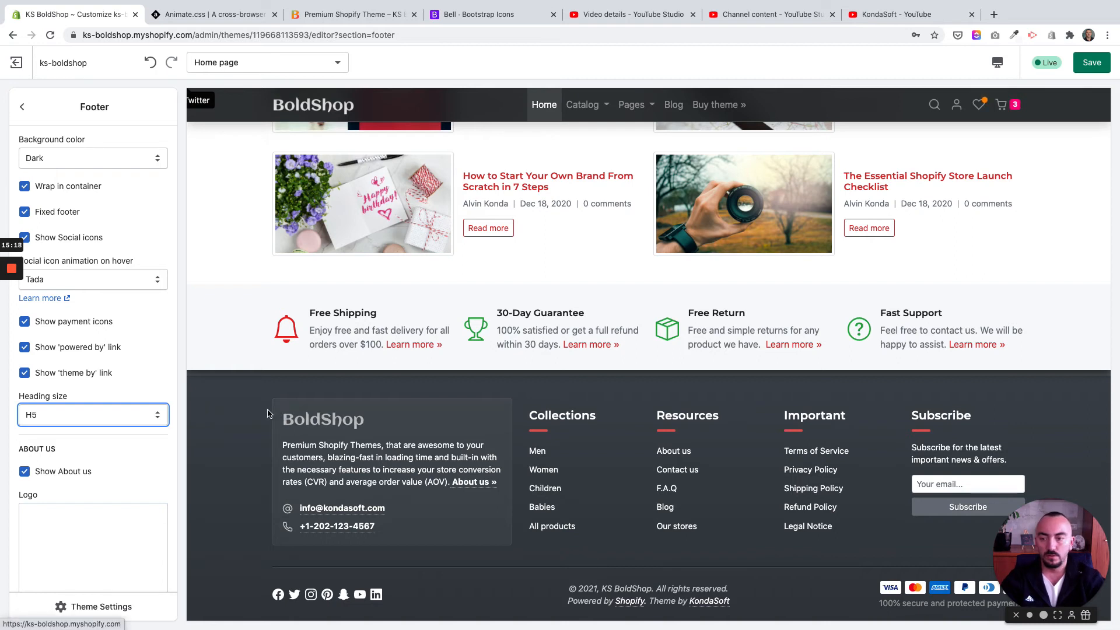
Step: Examine the footer's About us settings for showing the block, its logo image and the logo height
scroll(85, 433, down, 2)
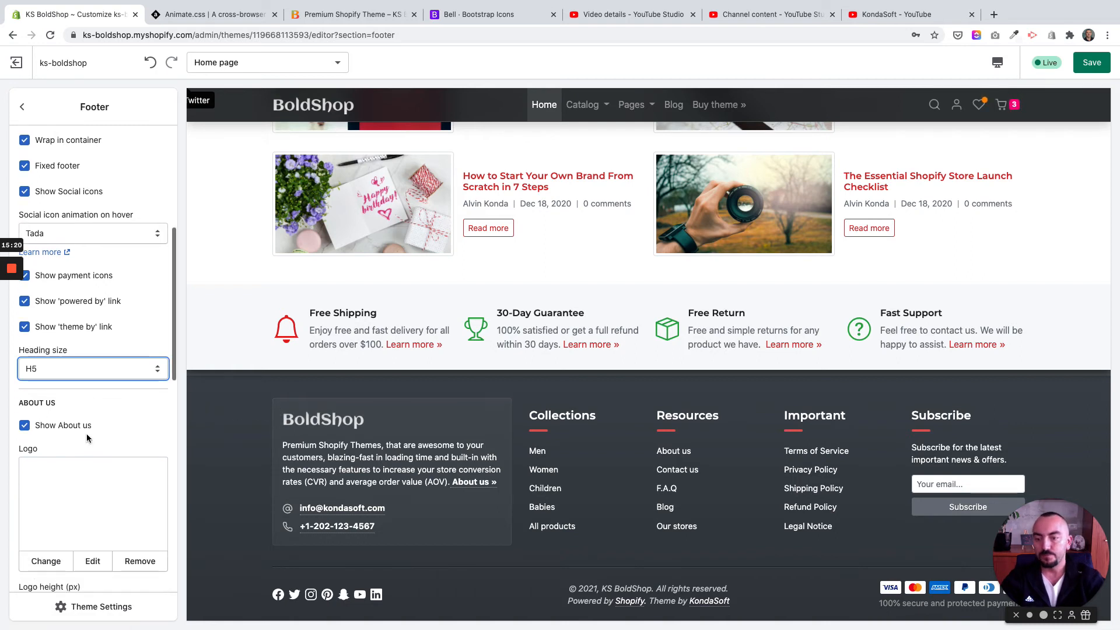
scroll(96, 434, down, 5)
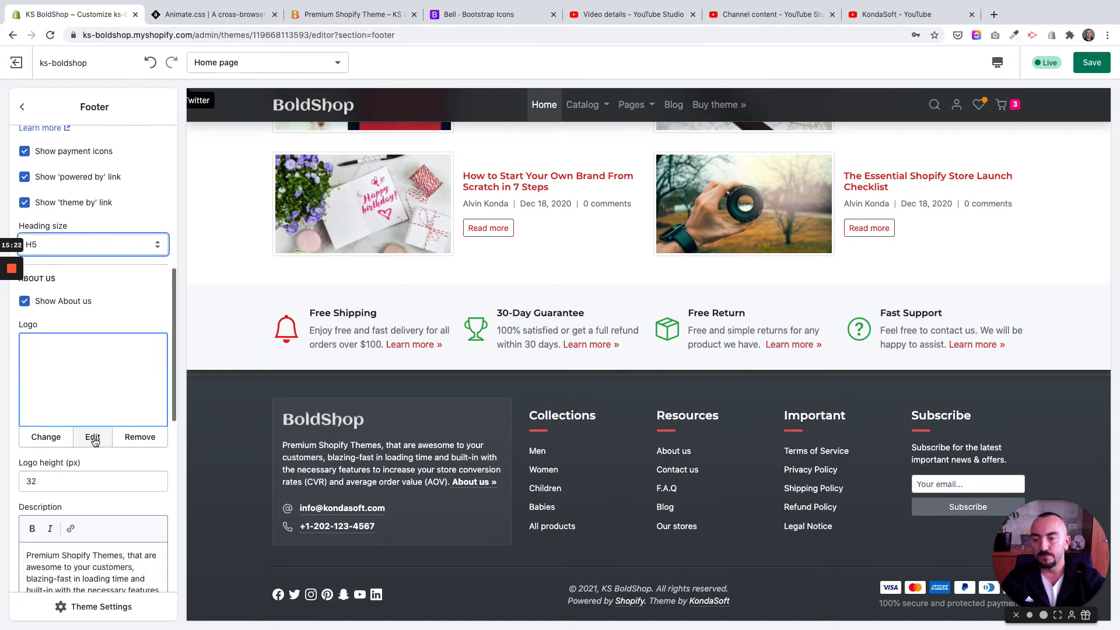
scroll(53, 338, up, 2)
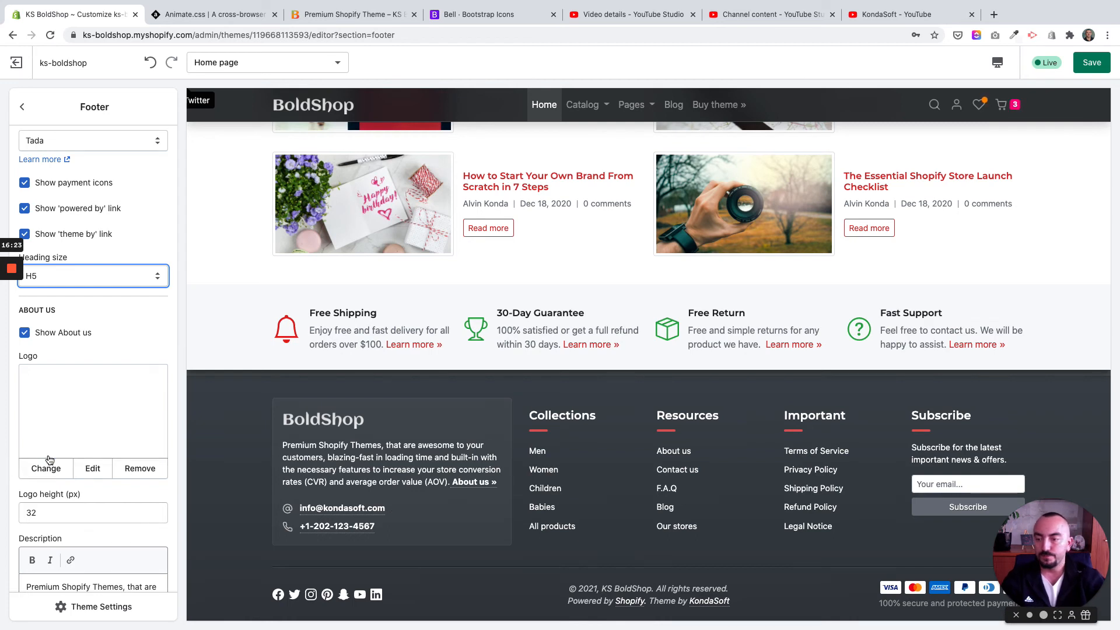
scroll(46, 464, down, 3)
scroll(45, 464, down, 1)
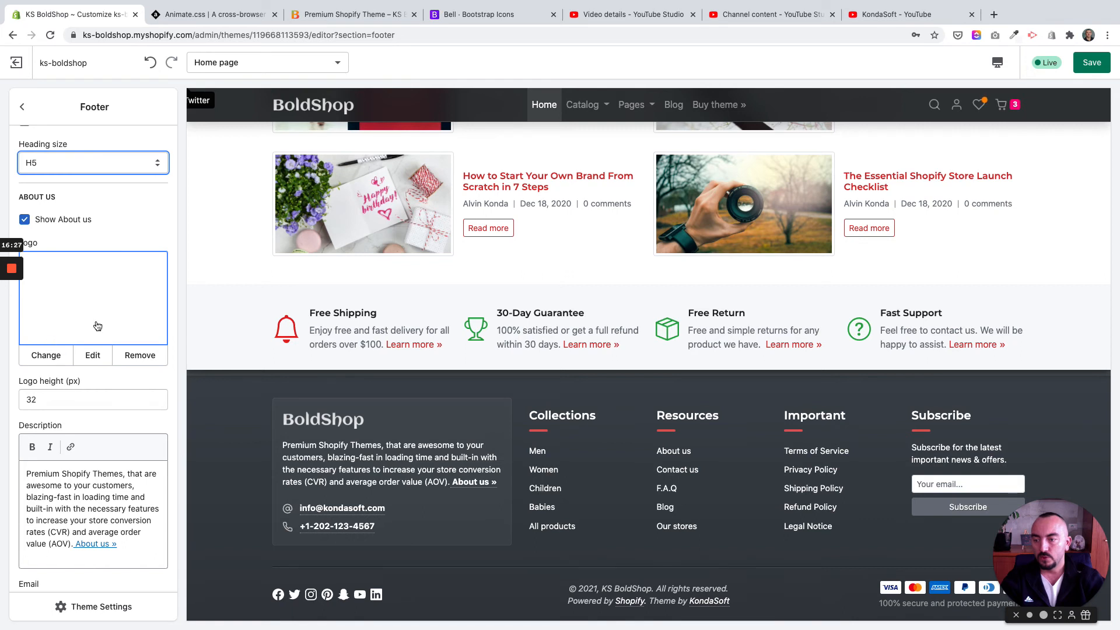
scroll(98, 325, up, 1)
scroll(98, 325, down, 2)
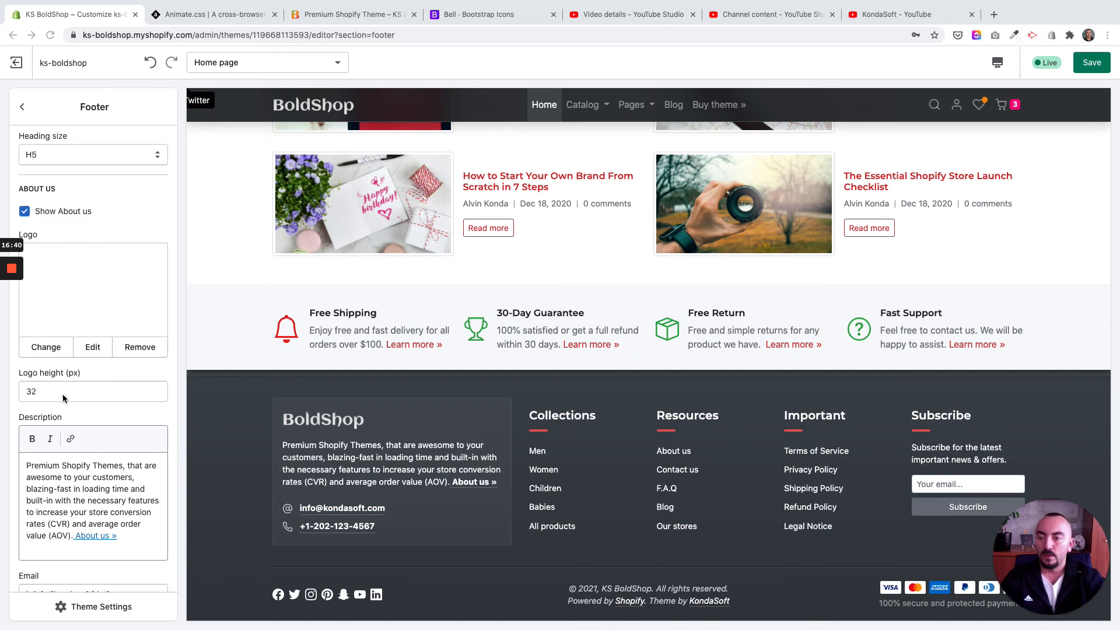
click(37, 392)
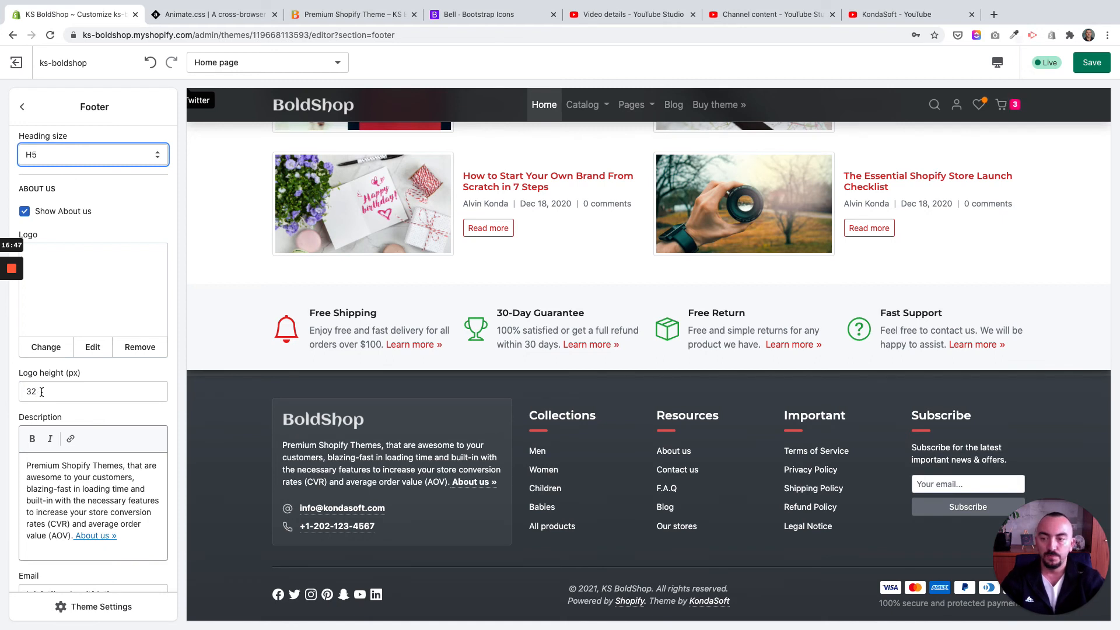
double_click(32, 392)
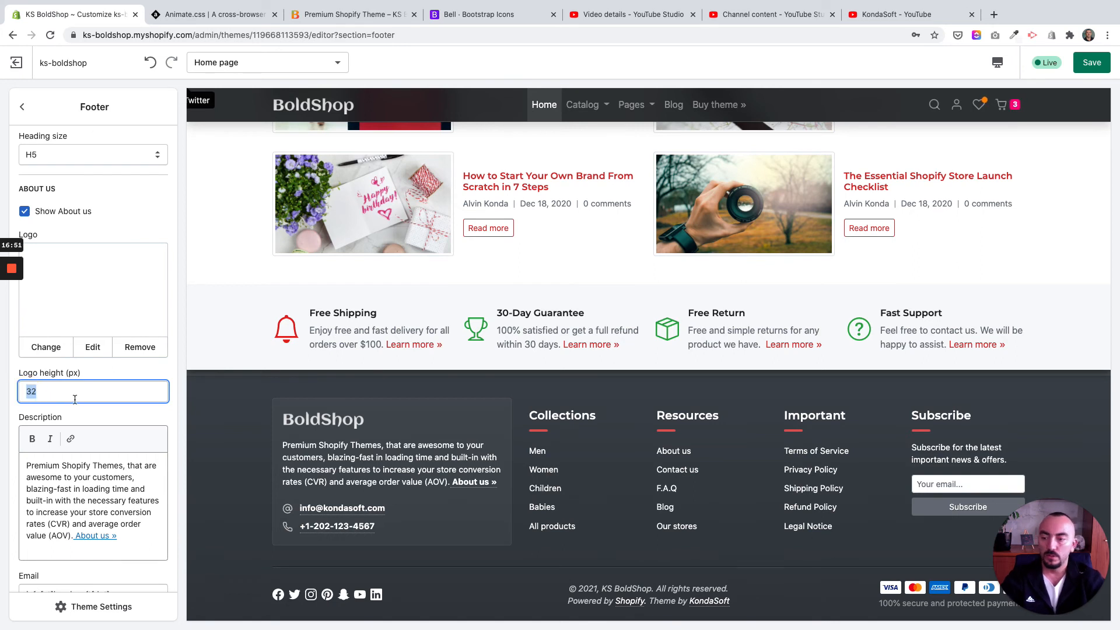
Step: Examine the About us description text and its embedded About us link in the footer settings
scroll(82, 415, down, 1)
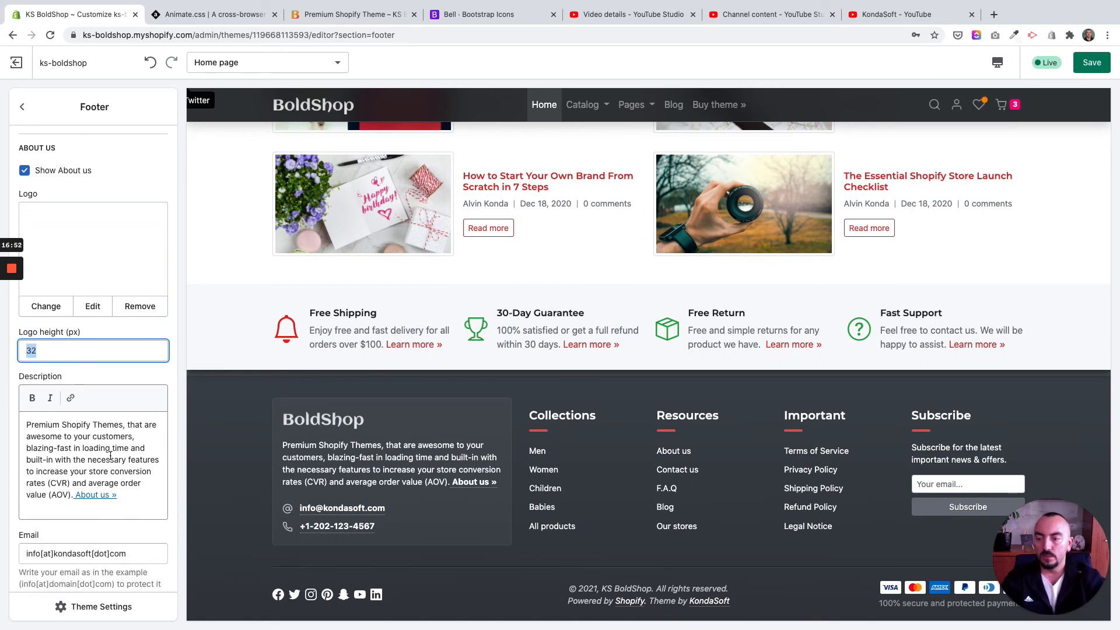
click(114, 455)
scroll(116, 458, down, 1)
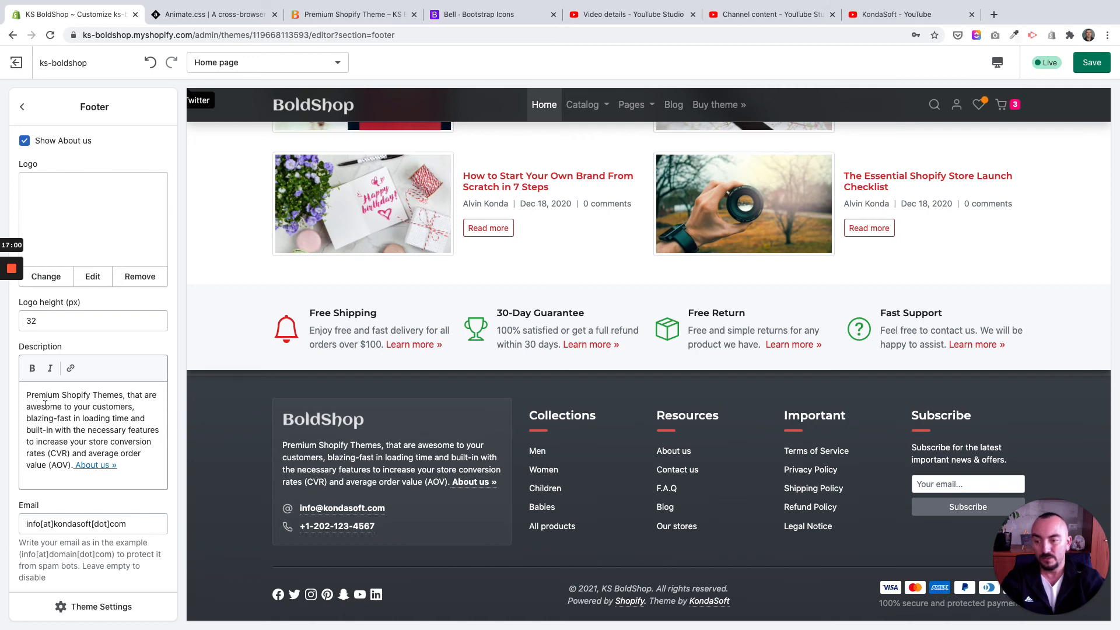
scroll(88, 438, down, 1)
drag(132, 462, 2, 399)
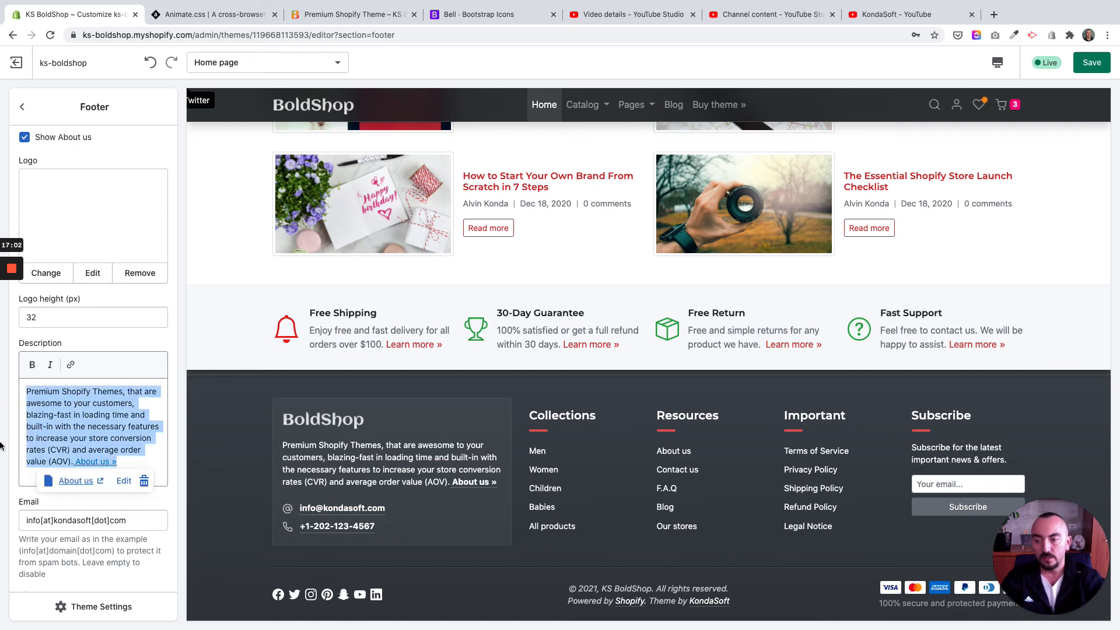
click(6, 444)
Step: Examine the About us email and phone fields and compare them with the contact details in the footer preview
scroll(55, 485, down, 3)
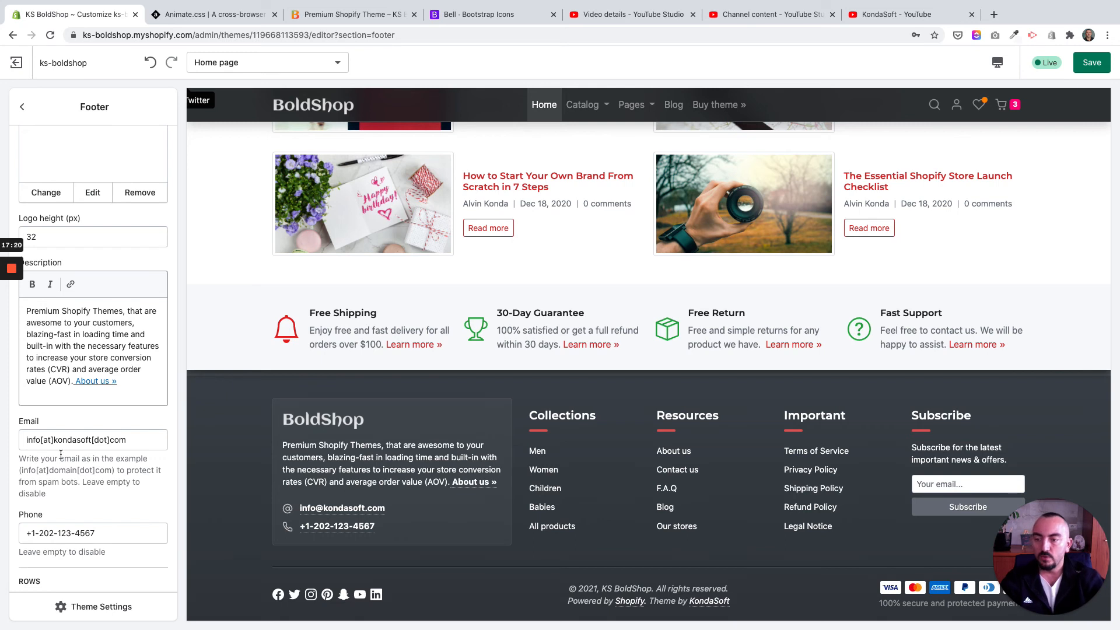
scroll(61, 454, down, 1)
scroll(61, 454, down, 3)
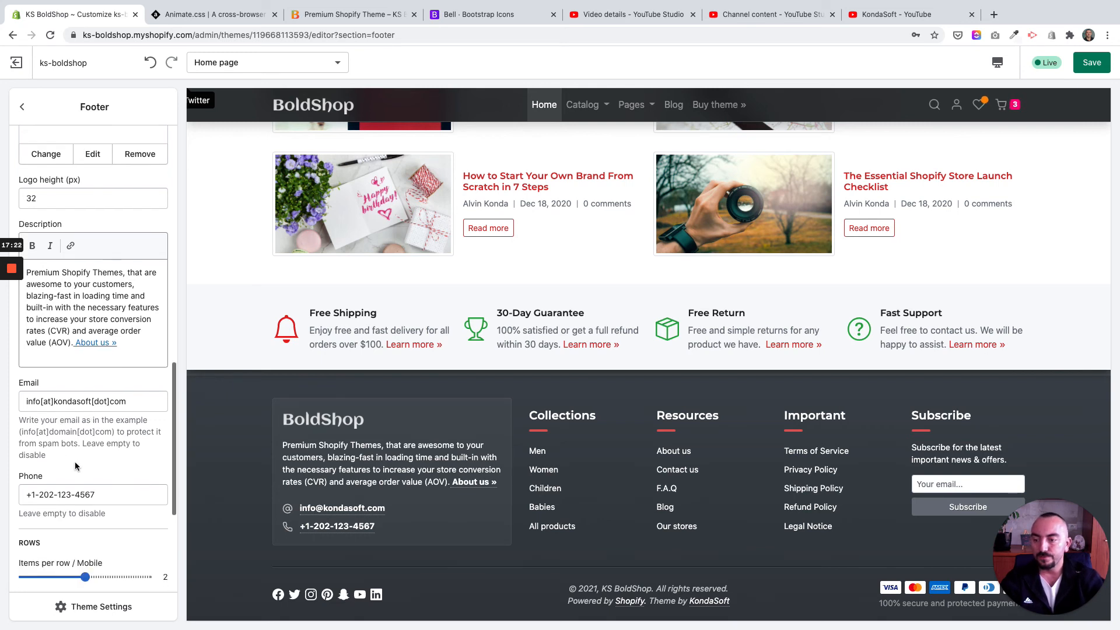
triple_click(64, 424)
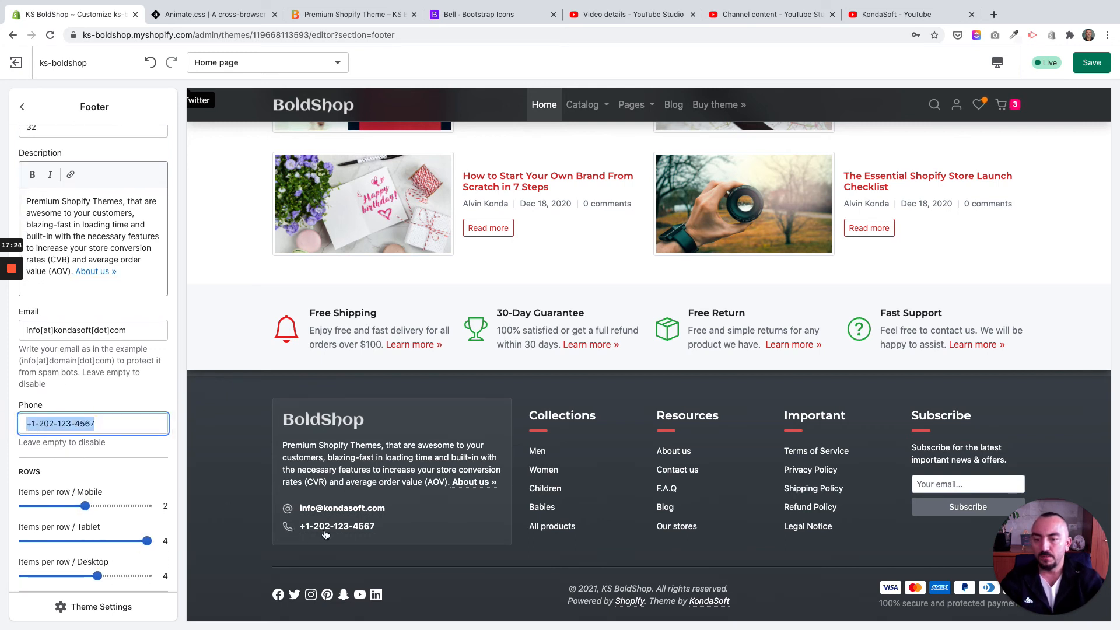
click(111, 424)
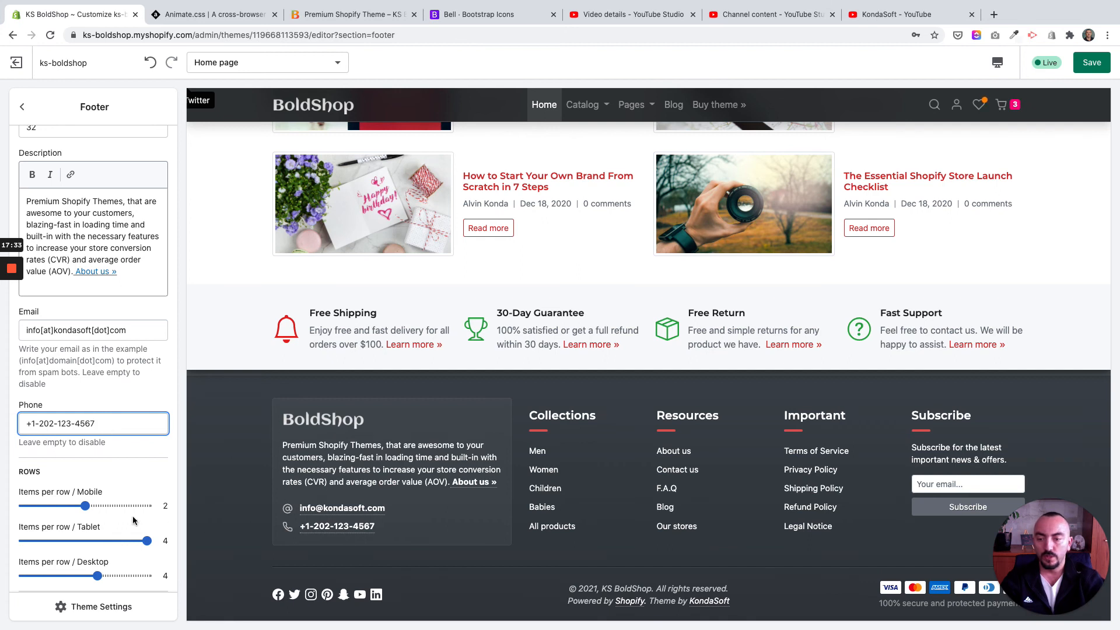
Step: Review the footer's Rows and Spacing settings and the Collections, Resources, Important and Subscribe columns in the preview
scroll(103, 513, down, 1)
scroll(96, 513, down, 3)
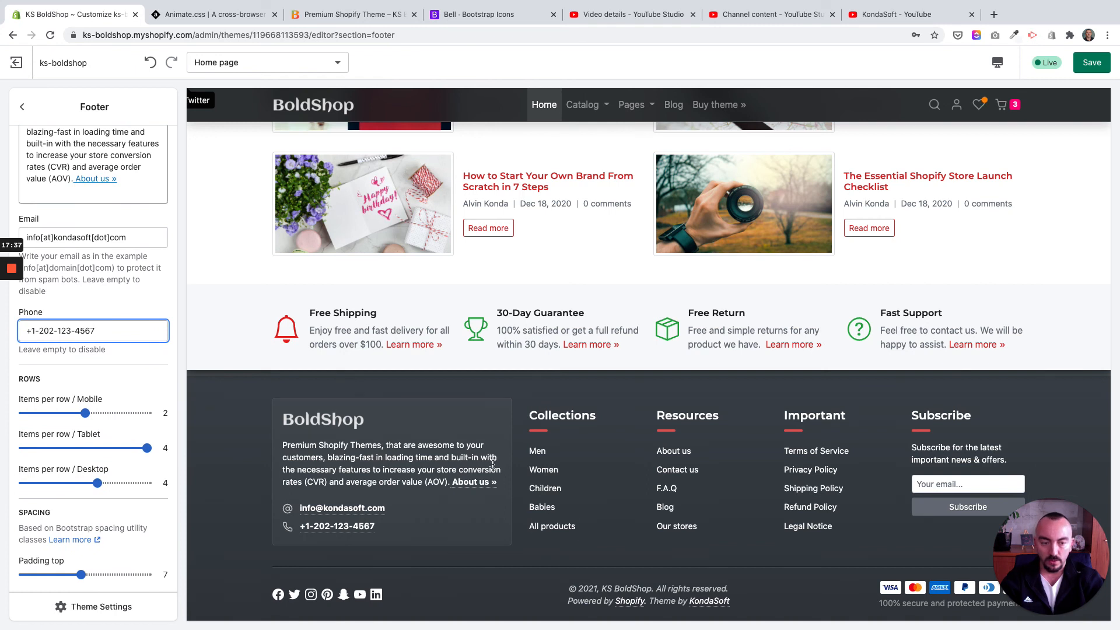
scroll(34, 449, down, 1)
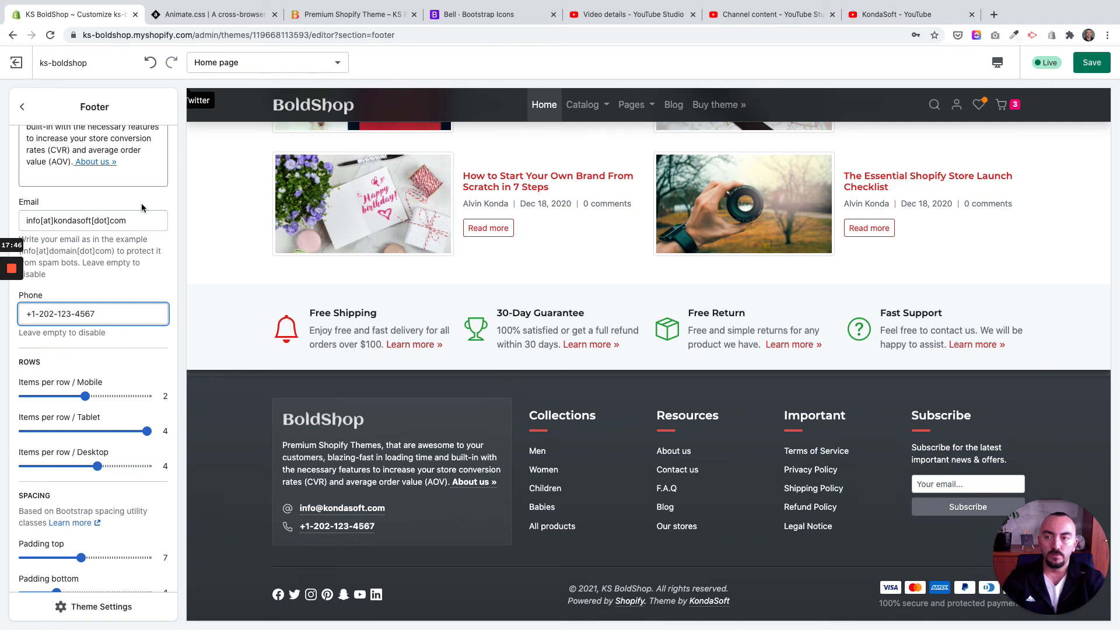
scroll(141, 208, up, 12)
scroll(79, 225, down, 5)
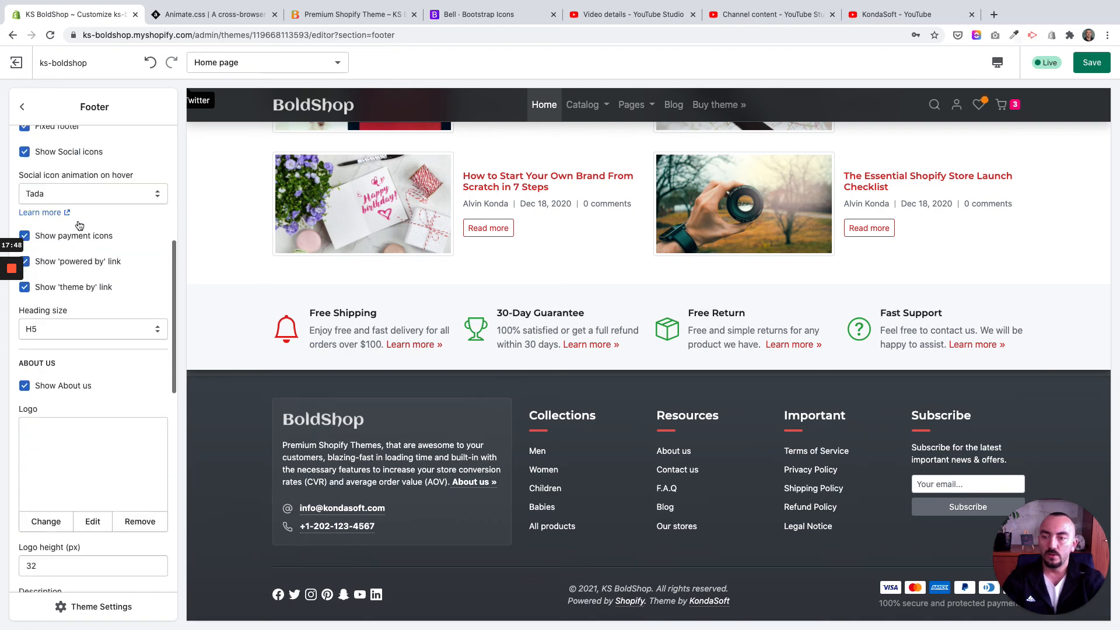
scroll(79, 225, down, 5)
scroll(78, 219, up, 10)
scroll(78, 220, down, 9)
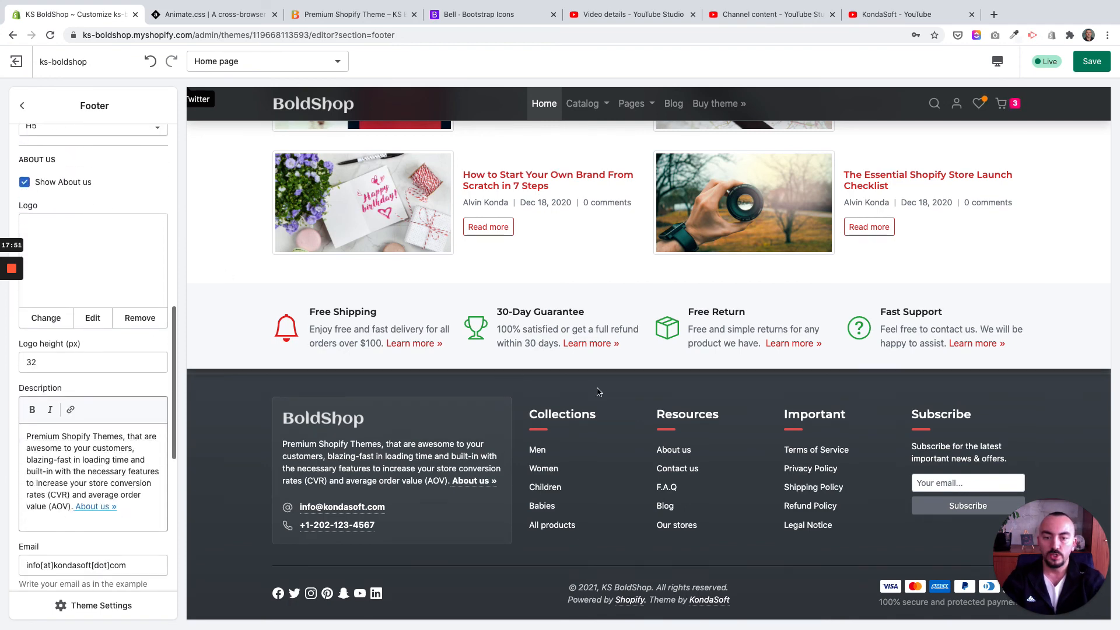
click(622, 418)
drag(662, 418, 677, 417)
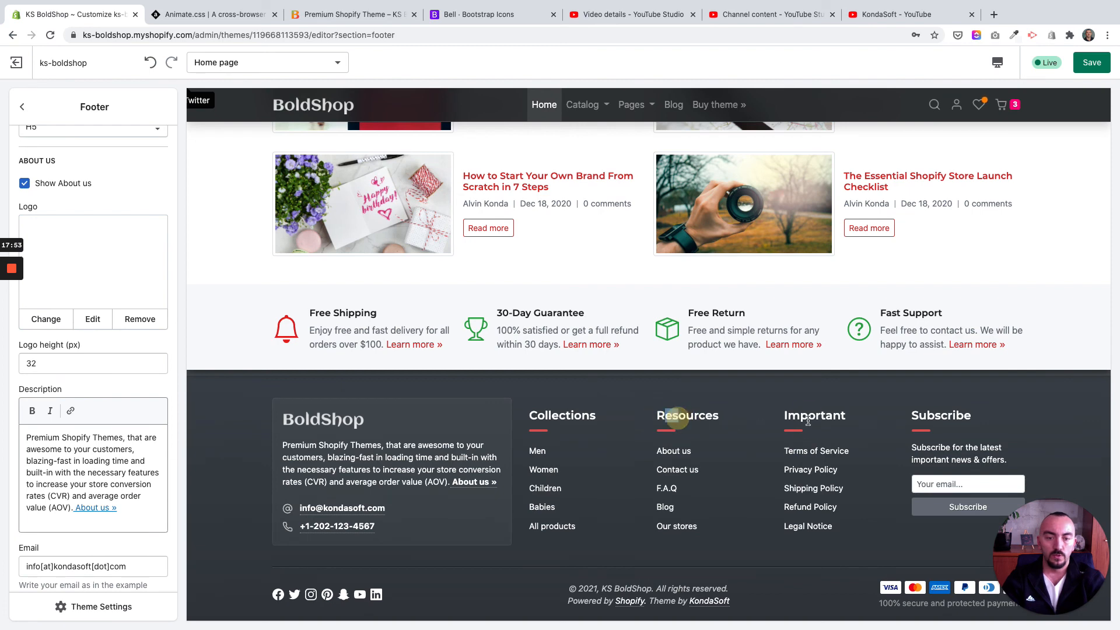
click(808, 420)
click(949, 422)
Step: Set the footer's items per row on mobile to 1 and check the column layout in the mobile preview
scroll(121, 451, down, 7)
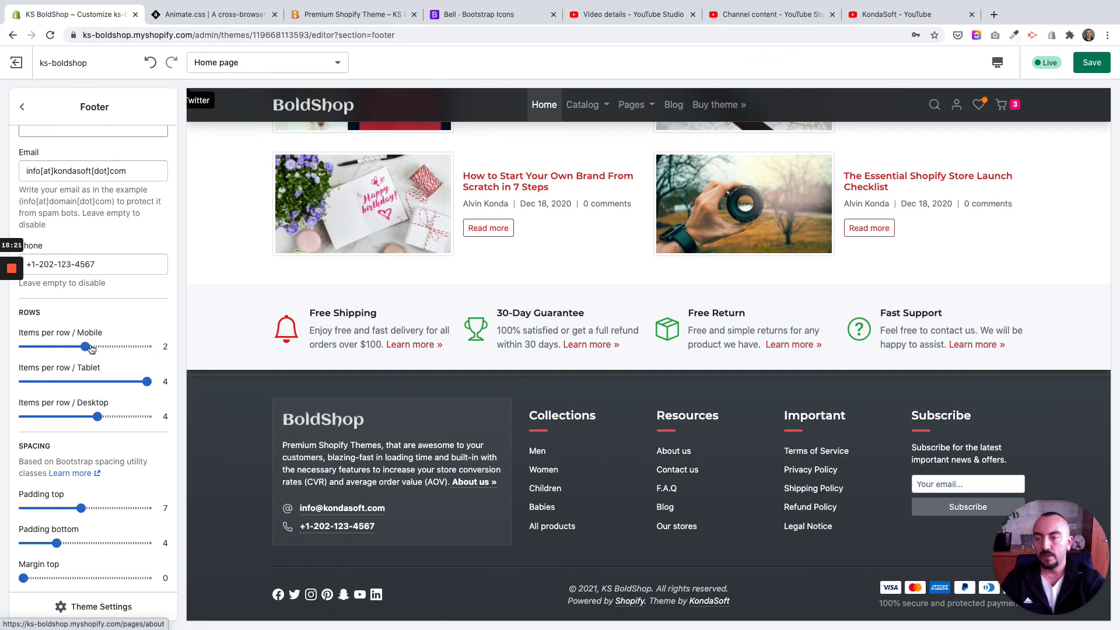
drag(82, 346, 25, 346)
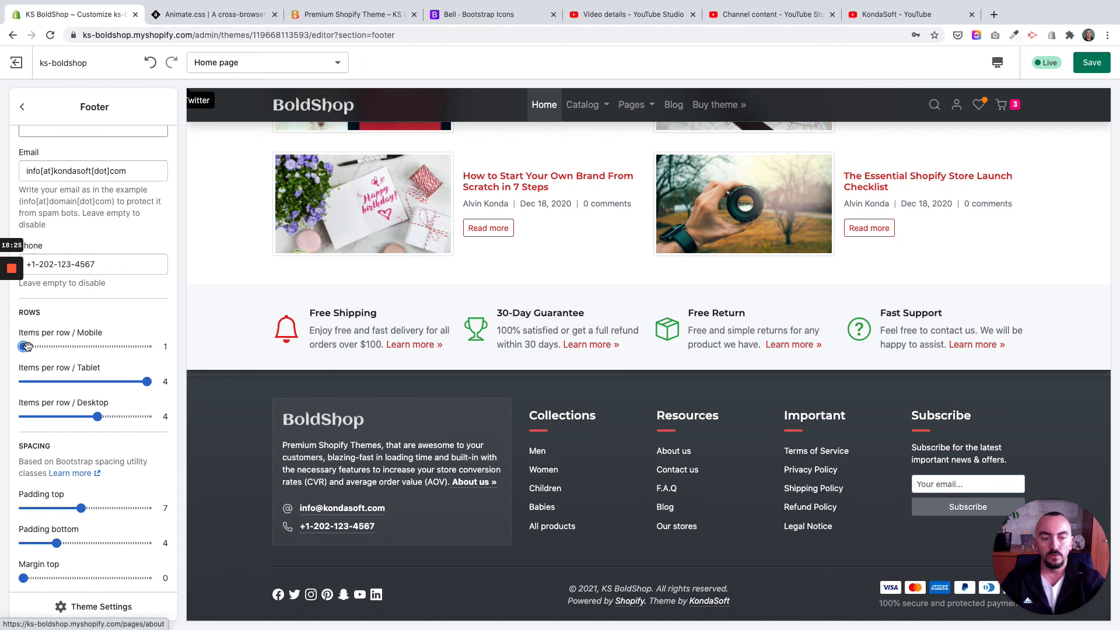
click(997, 63)
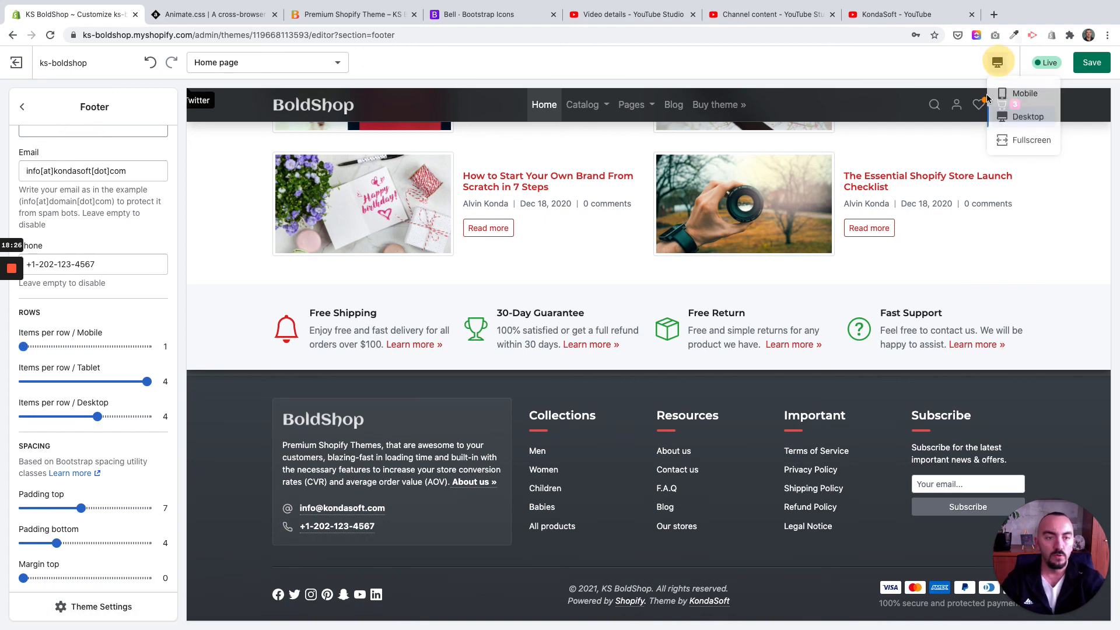
click(1013, 96)
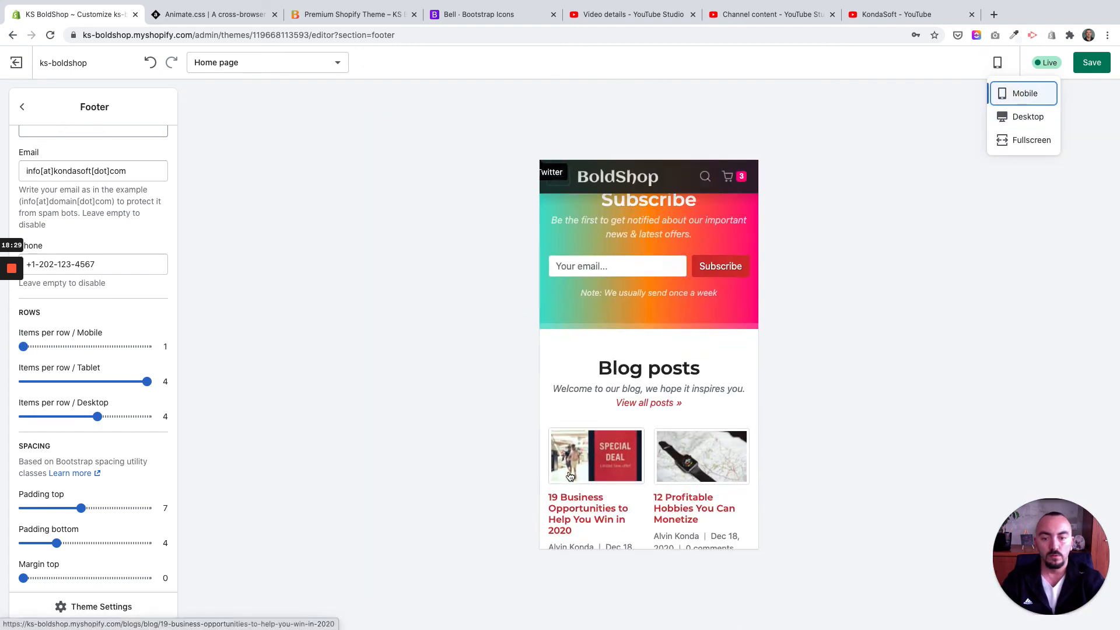
scroll(569, 477, up, 13)
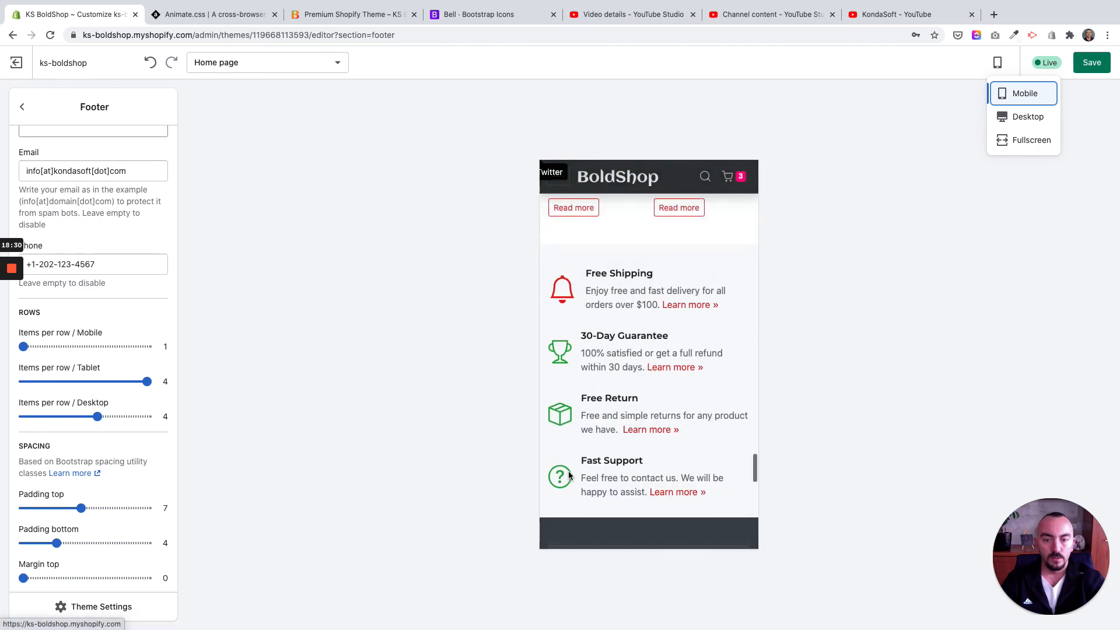
scroll(570, 477, down, 8)
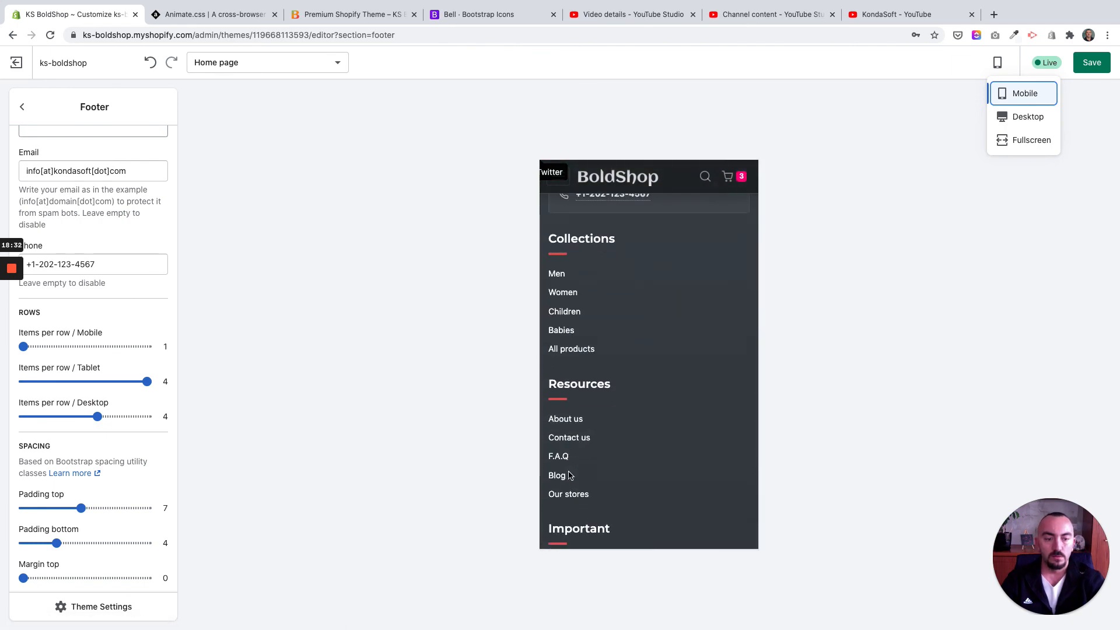
scroll(569, 476, down, 8)
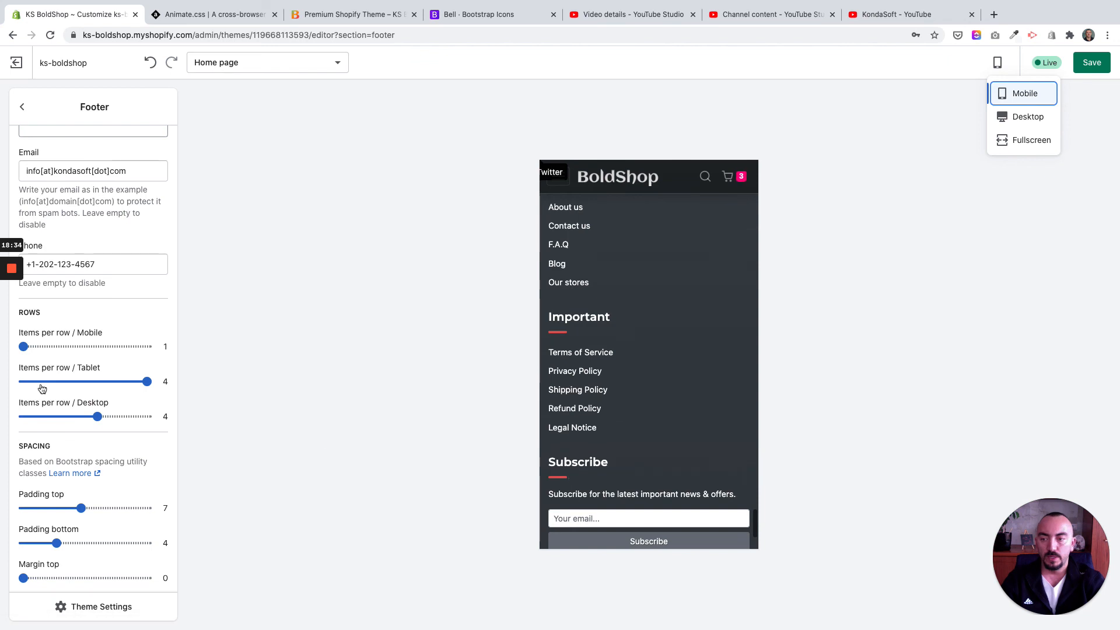
Step: Set the footer's mobile items per row to 2, check the mobile layout, and return the preview to desktop
click(71, 347)
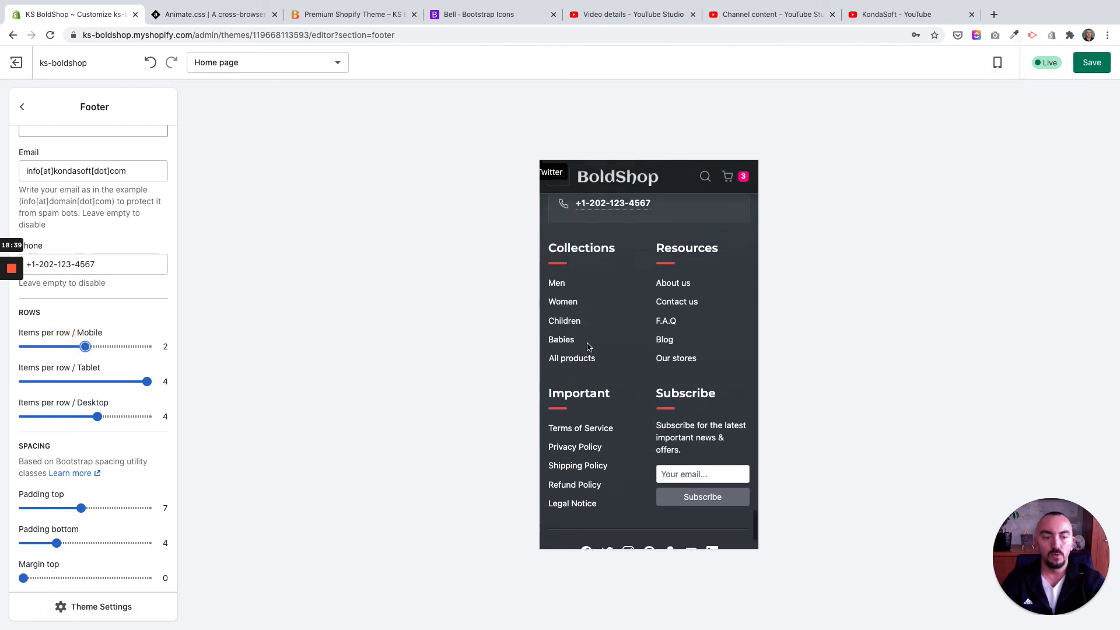
scroll(587, 346, up, 3)
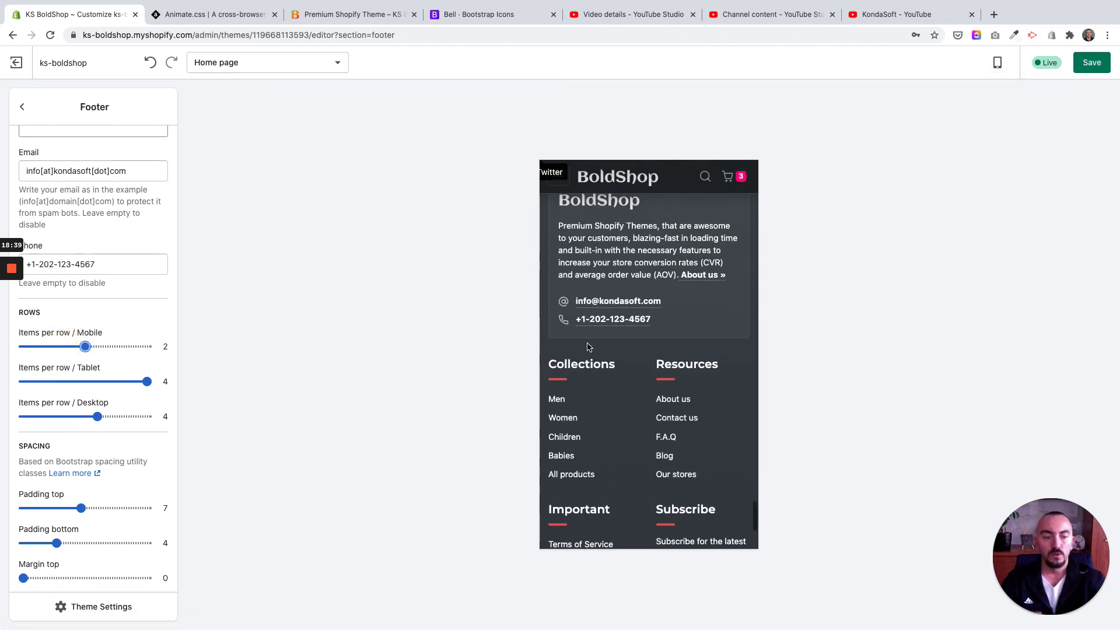
click(997, 64)
click(1025, 113)
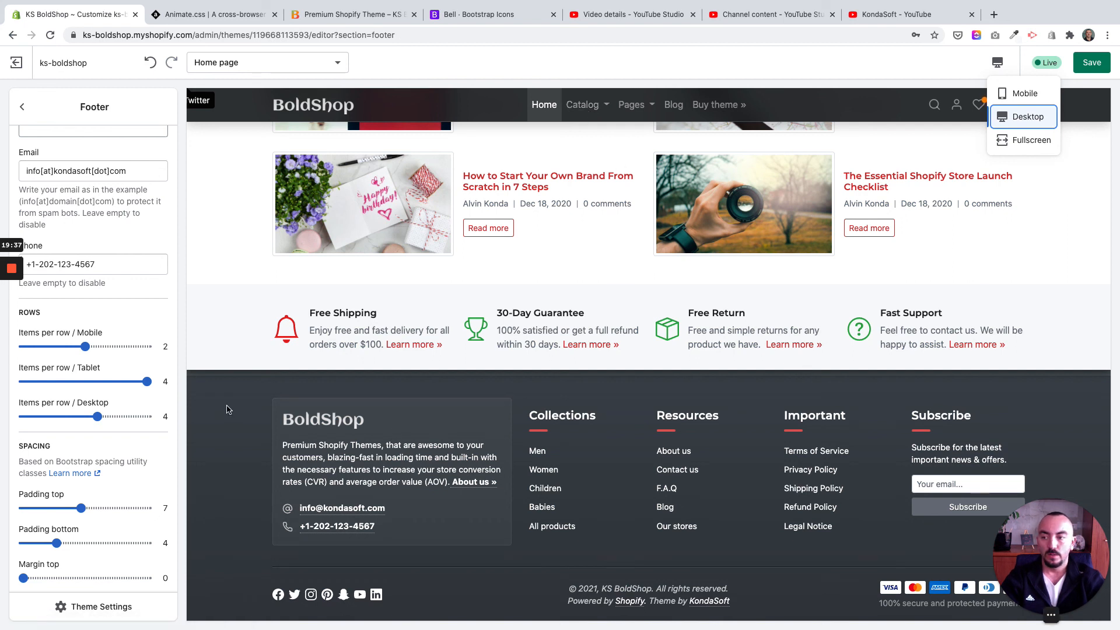
mouse_move(11, 272)
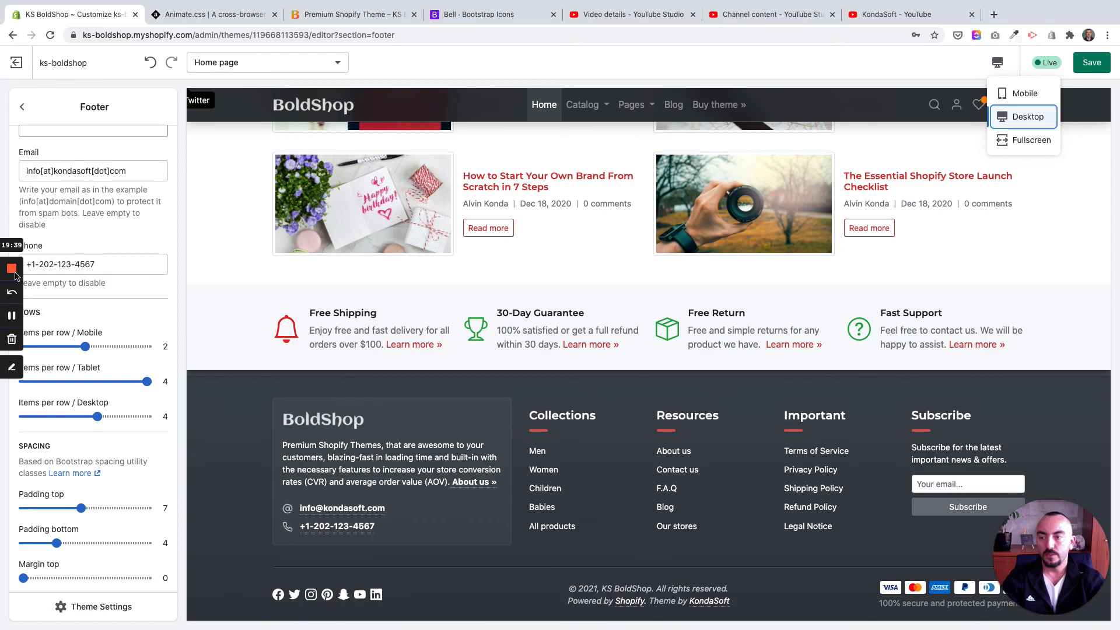